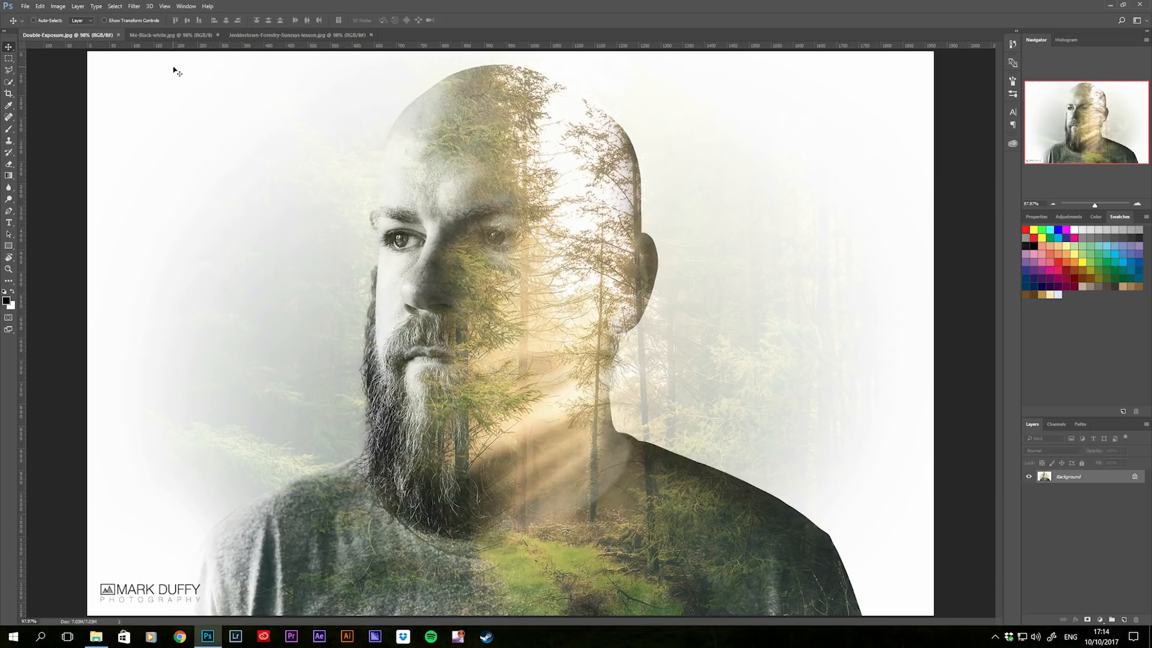
# Step: Review the black-and-white portrait, the forest photo and the finished double-exposure example
pyautogui.click(175, 35)
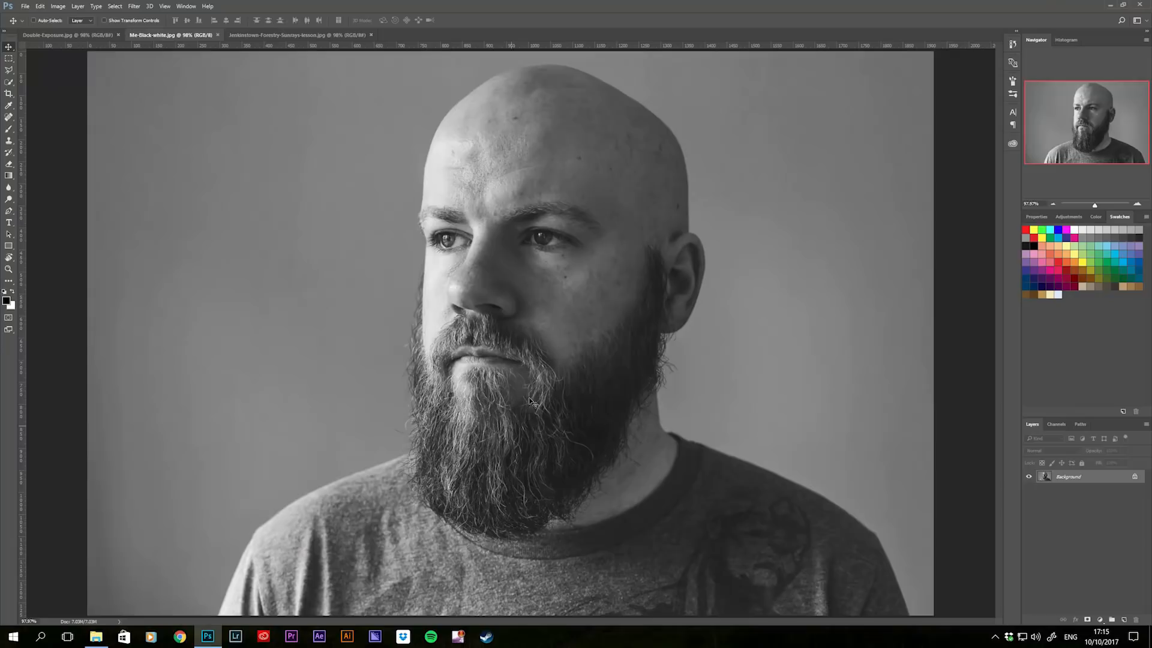
pyautogui.click(303, 35)
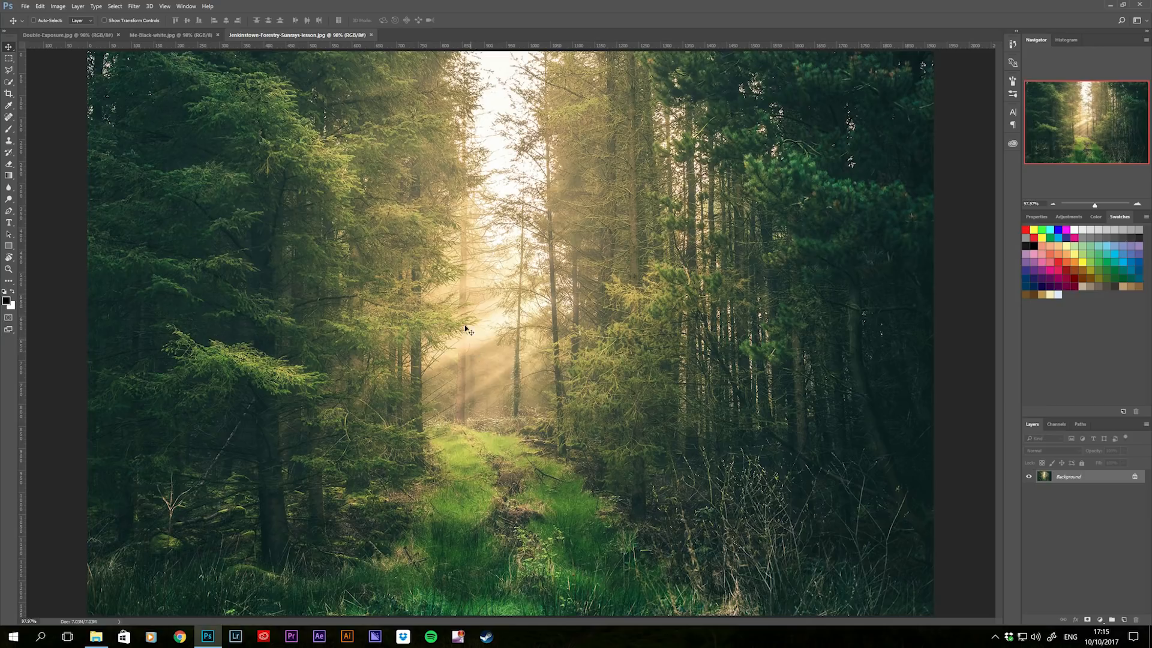
pyautogui.click(87, 35)
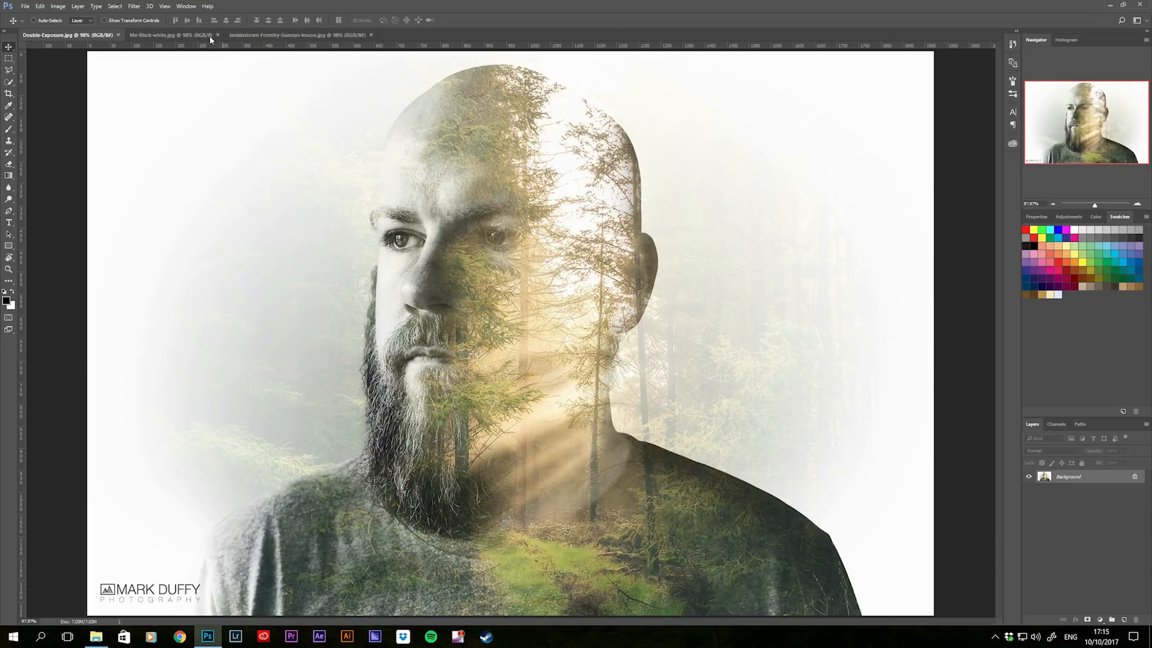
# Step: Select the man's head, beard and shoulders in Me-Black-white.jpg with an enlarged Quick Selection brush
pyautogui.click(180, 35)
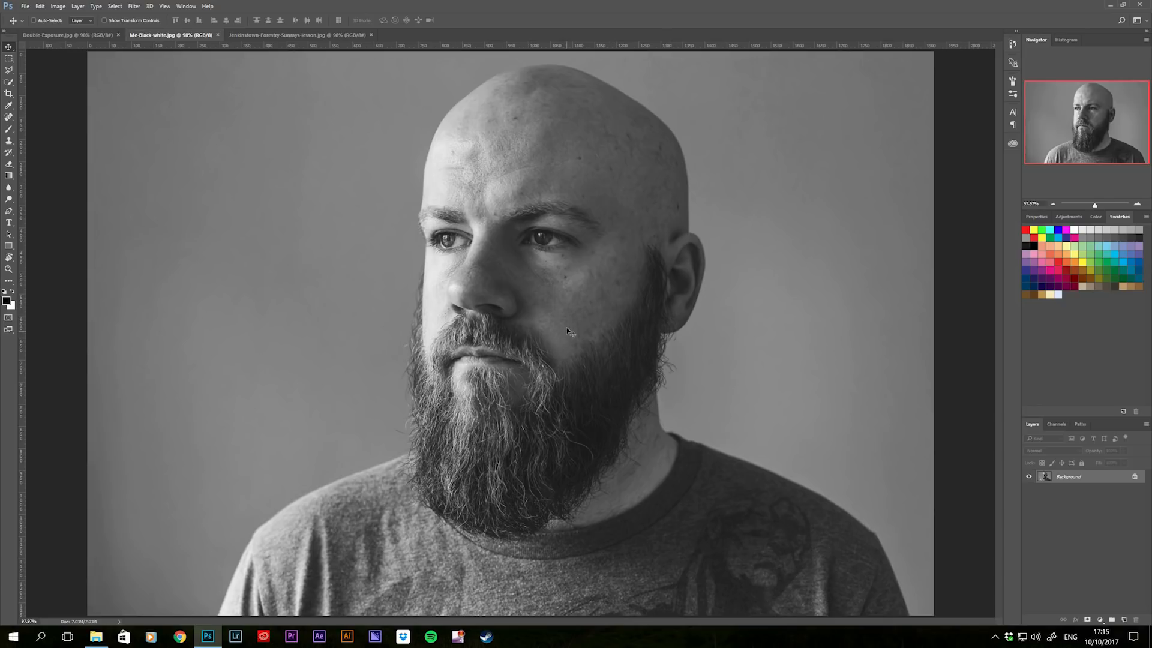
pyautogui.press('w')
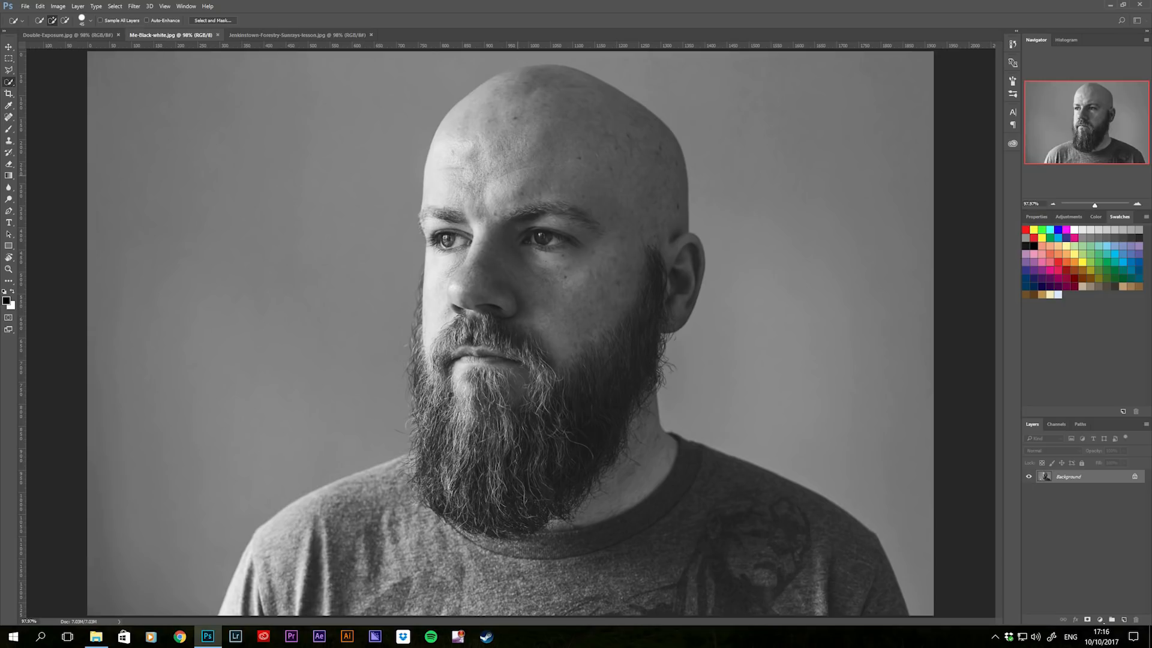
pyautogui.press(']')
pyautogui.press(']')
pyautogui.press(']')
pyautogui.press(']')
pyautogui.press(']')
pyautogui.press(']')
pyautogui.press(']')
pyautogui.moveTo(547, 168)
pyautogui.mouseDown()
pyautogui.moveTo(561, 236)
pyautogui.moveTo(551, 225)
pyautogui.moveTo(479, 412)
pyautogui.moveTo(494, 490)
pyautogui.moveTo(397, 541)
pyautogui.moveTo(378, 504)
pyautogui.moveTo(553, 509)
pyautogui.moveTo(661, 479)
pyautogui.mouseUp()
pyautogui.press('[')
pyautogui.press('[')
pyautogui.press('[')
pyautogui.hotkey('ctrl', '-')
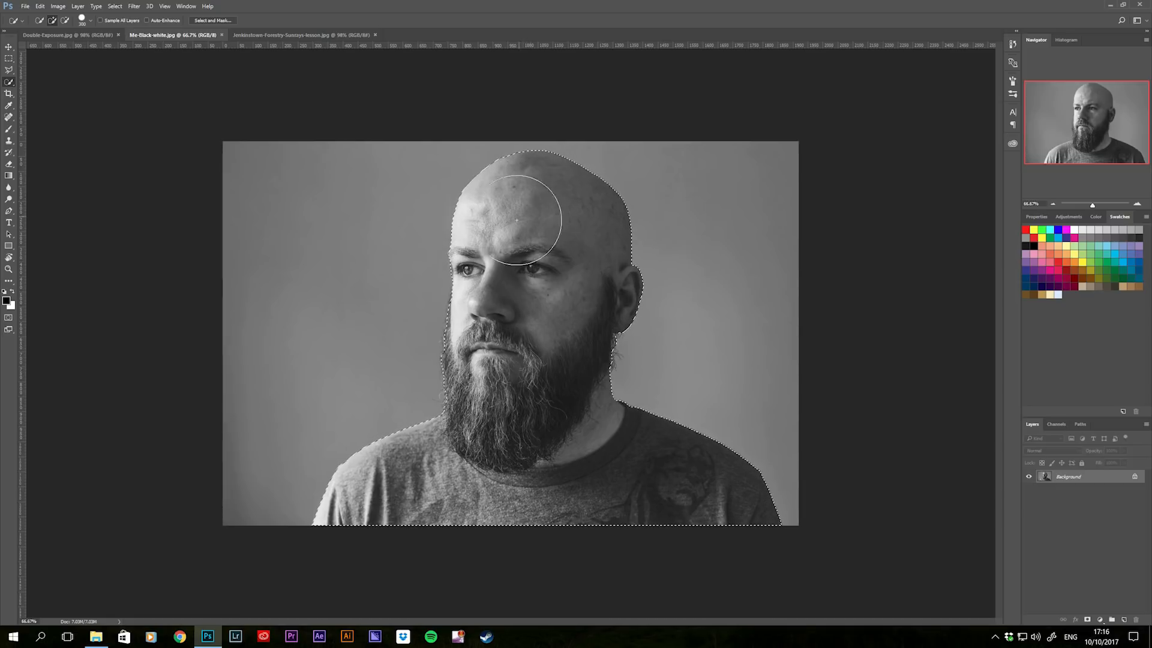
# Step: Check the selection edge along the man's face and beard up close, with a small subtracting brush at hand
pyautogui.hotkey('ctrl', '+')
pyautogui.hotkey('ctrl', '+')
pyautogui.hotkey('ctrl', '+')
pyautogui.press('[')
pyautogui.press('[')
pyautogui.press('[')
pyautogui.press('[')
pyautogui.press('[')
pyautogui.press('[')
pyautogui.press('[')
pyautogui.press('[')
pyautogui.press('[')
pyautogui.press('[')
pyautogui.press('alt')
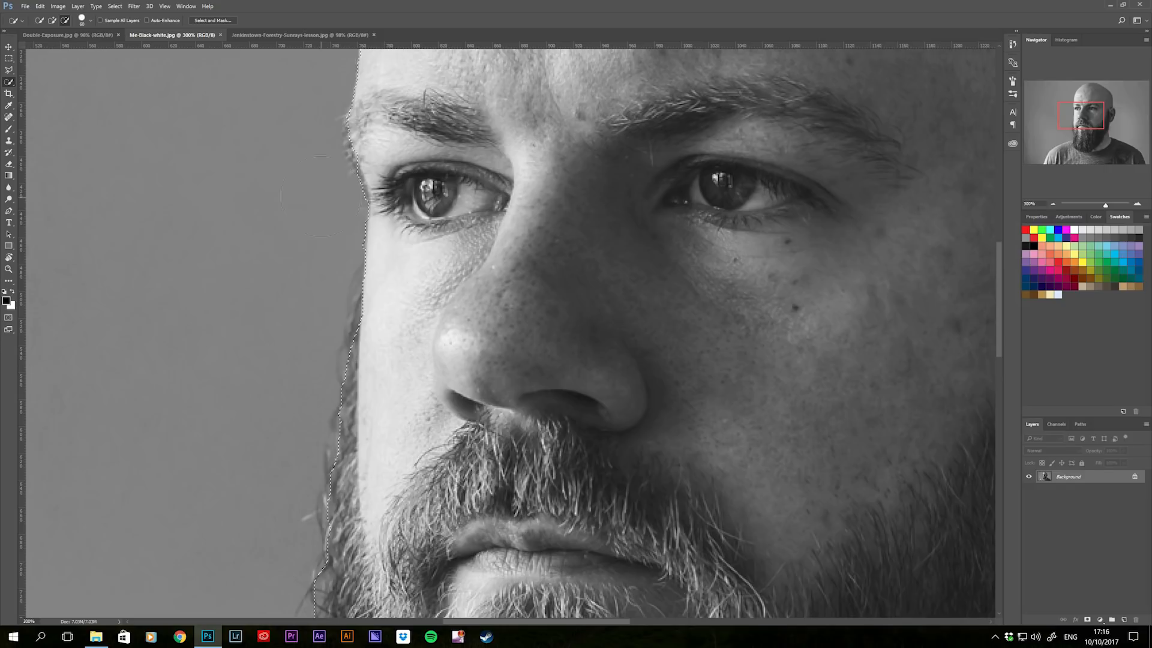
# Step: Open the selection in Select and Mask and refine the stray beard hairs along the front edge of the face down to the shoulder
pyautogui.click(225, 22)
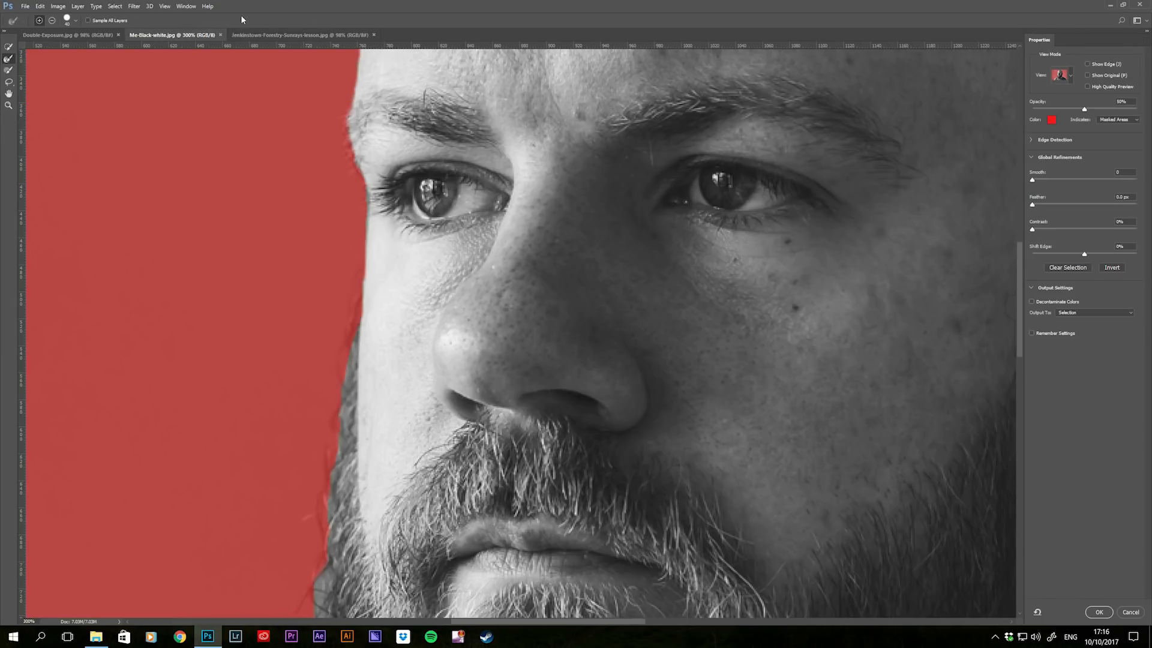
pyautogui.hotkey('ctrl', '-')
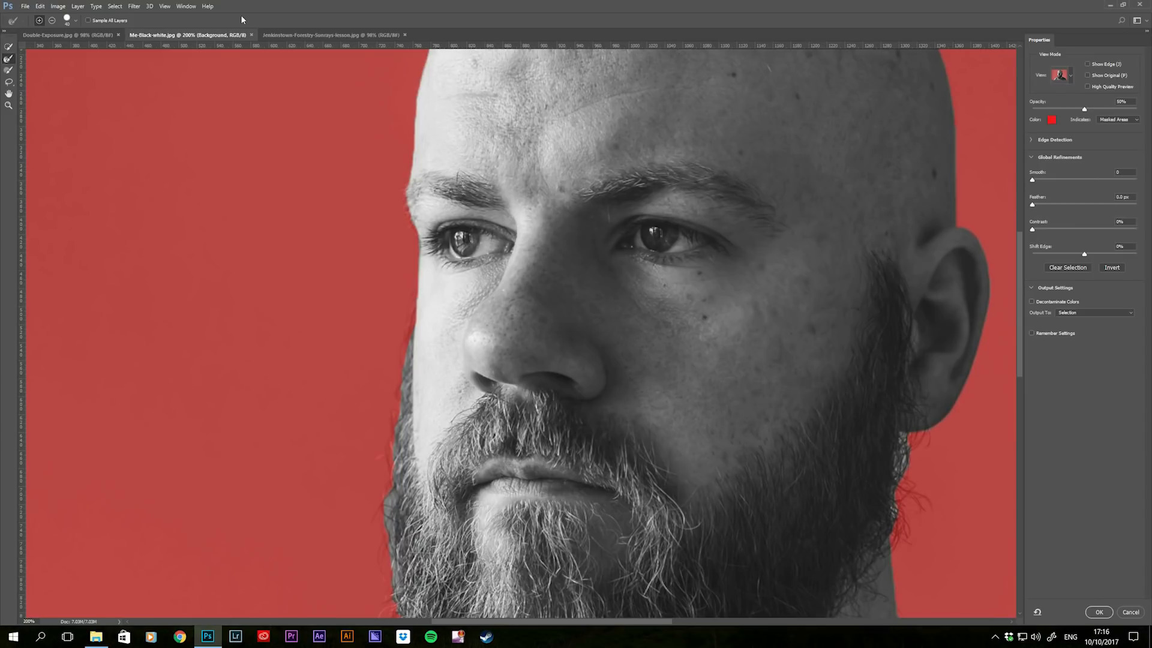
pyautogui.hotkey('ctrl', '-')
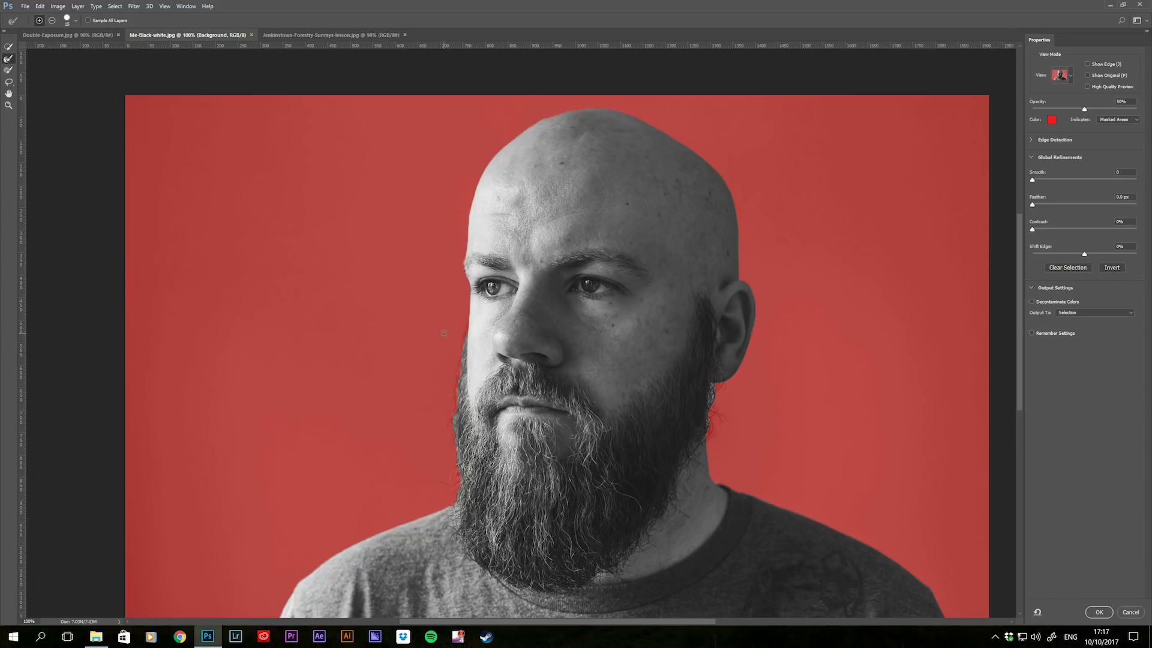
pyautogui.scroll(3, 444, 334)
pyautogui.moveTo(403, 343); pyautogui.dragTo(760, 165)
pyautogui.press('[')
pyautogui.press('[')
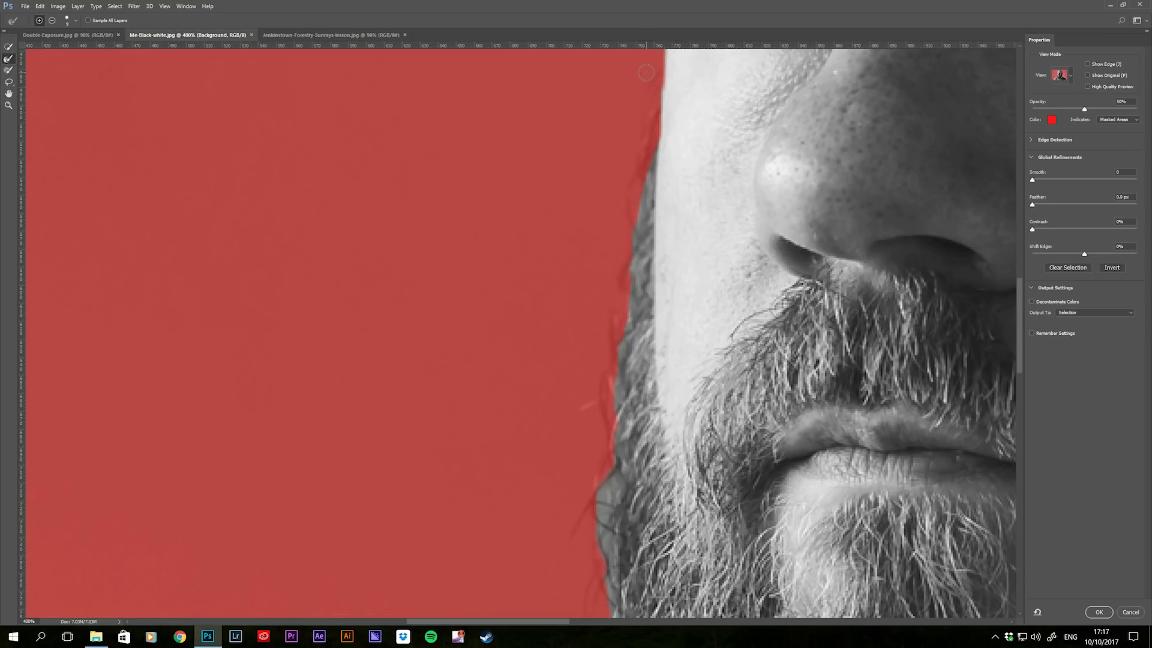
pyautogui.hotkey('ctrl', '-')
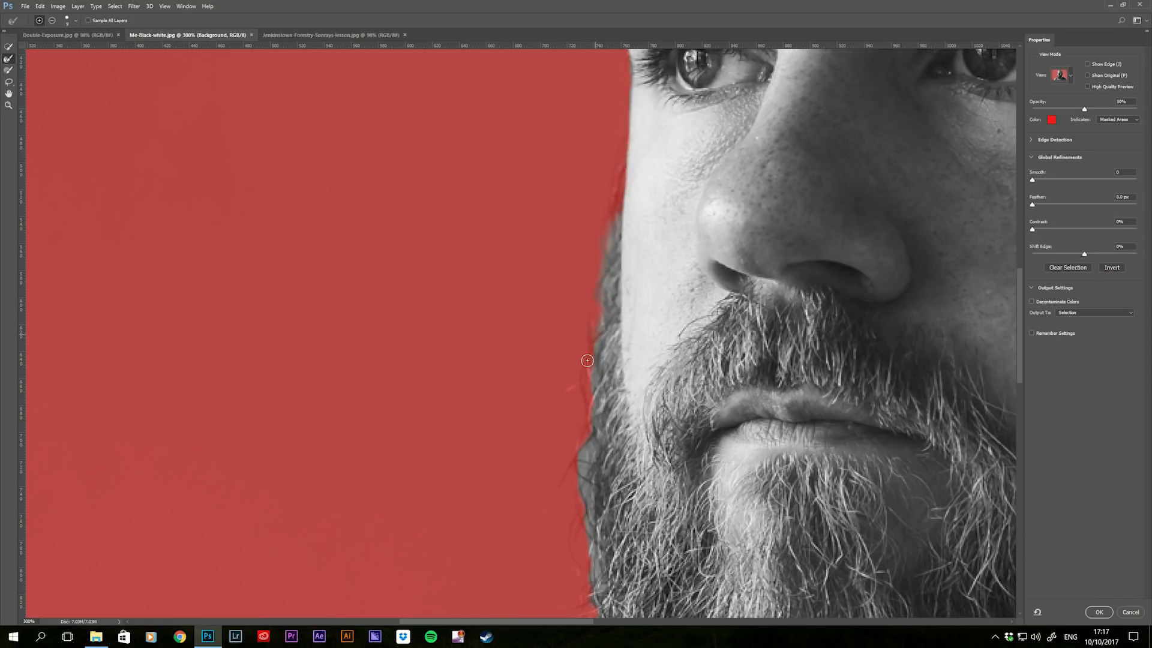
pyautogui.moveTo(579, 458); pyautogui.dragTo(596, 603)
pyautogui.moveTo(649, 521); pyautogui.dragTo(603, 200)
pyautogui.moveTo(558, 282); pyautogui.dragTo(569, 336)
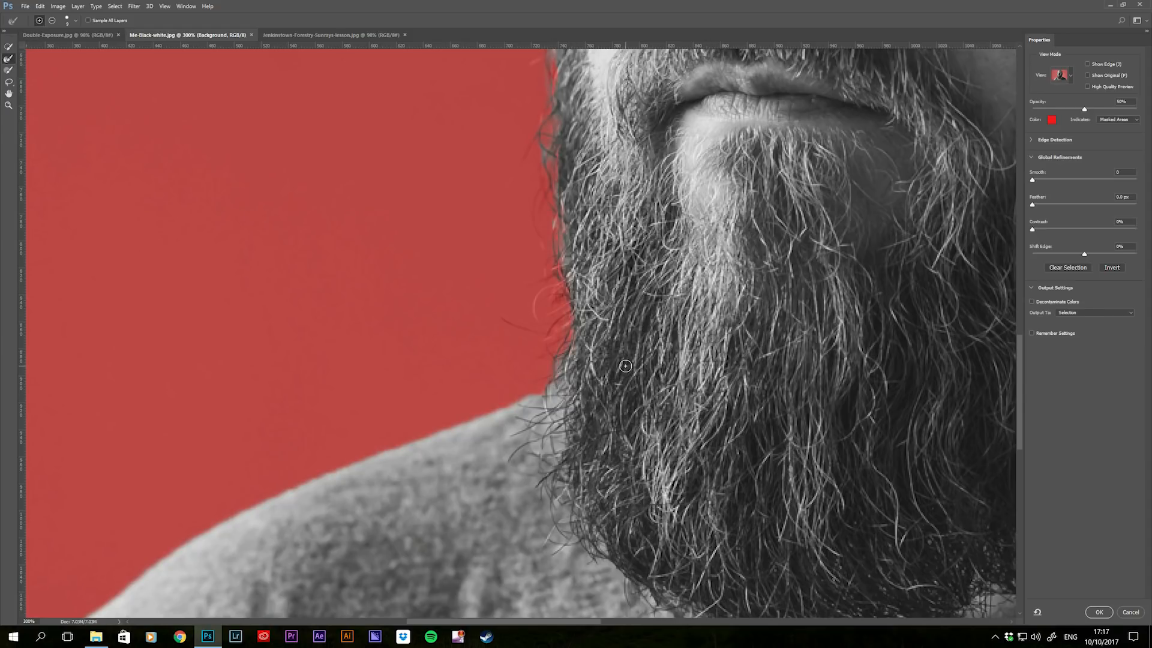
# Step: Refine the stray beard hairs beneath the ear and along the neck with a slightly larger Refine Edge brush
pyautogui.hotkey('ctrl', '-')
pyautogui.moveTo(822, 265); pyautogui.dragTo(484, 319)
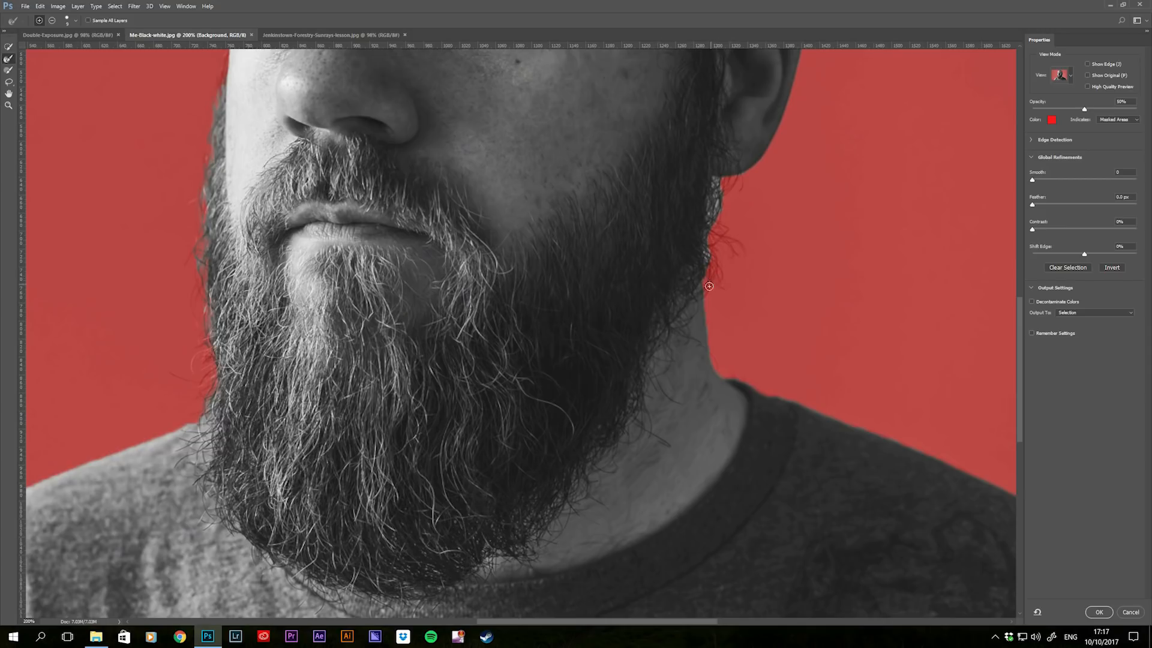
pyautogui.press(']')
pyautogui.press(']')
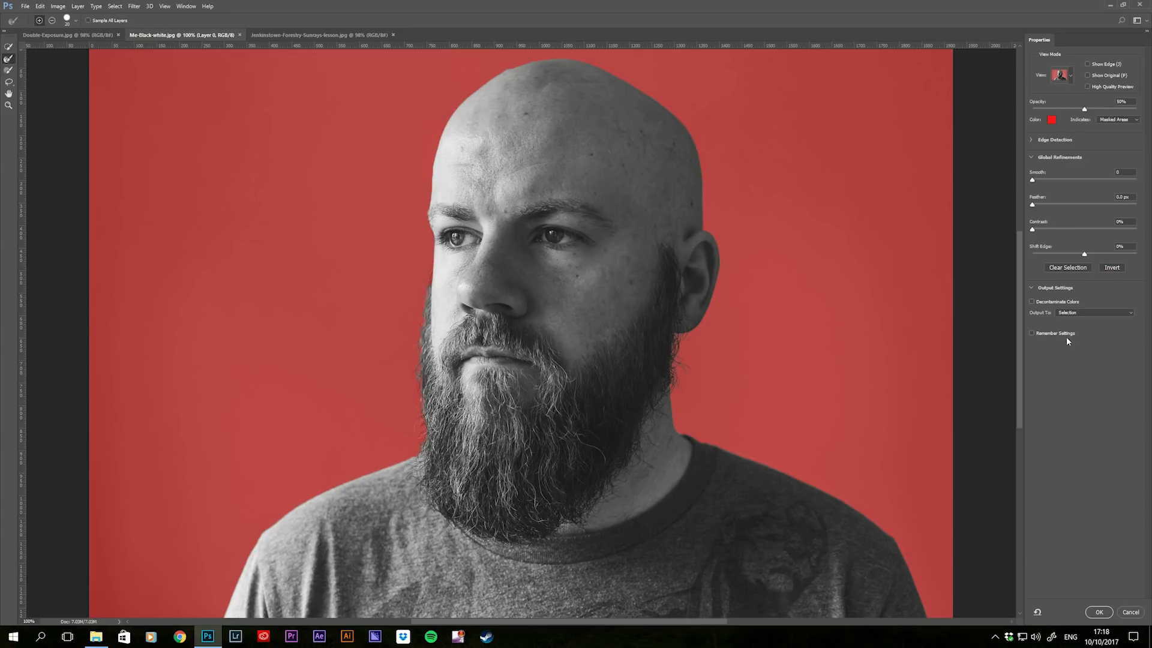
# Step: Output the refined selection as a New Layer with Layer Mask
pyautogui.click(1081, 311)
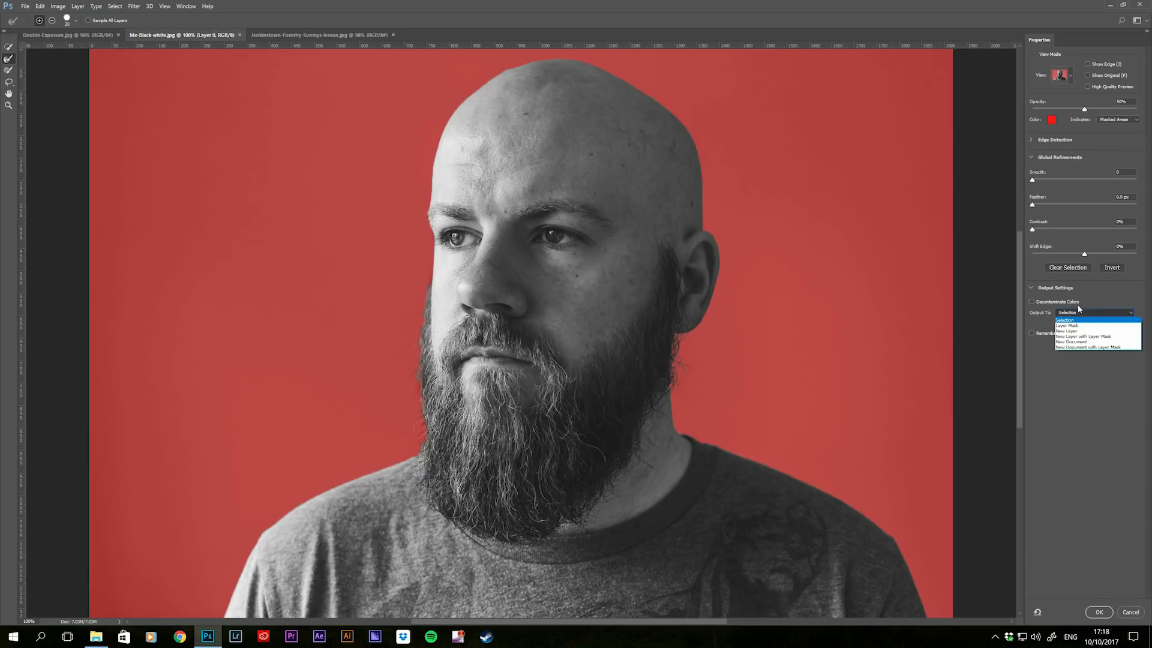
pyautogui.click(1077, 337)
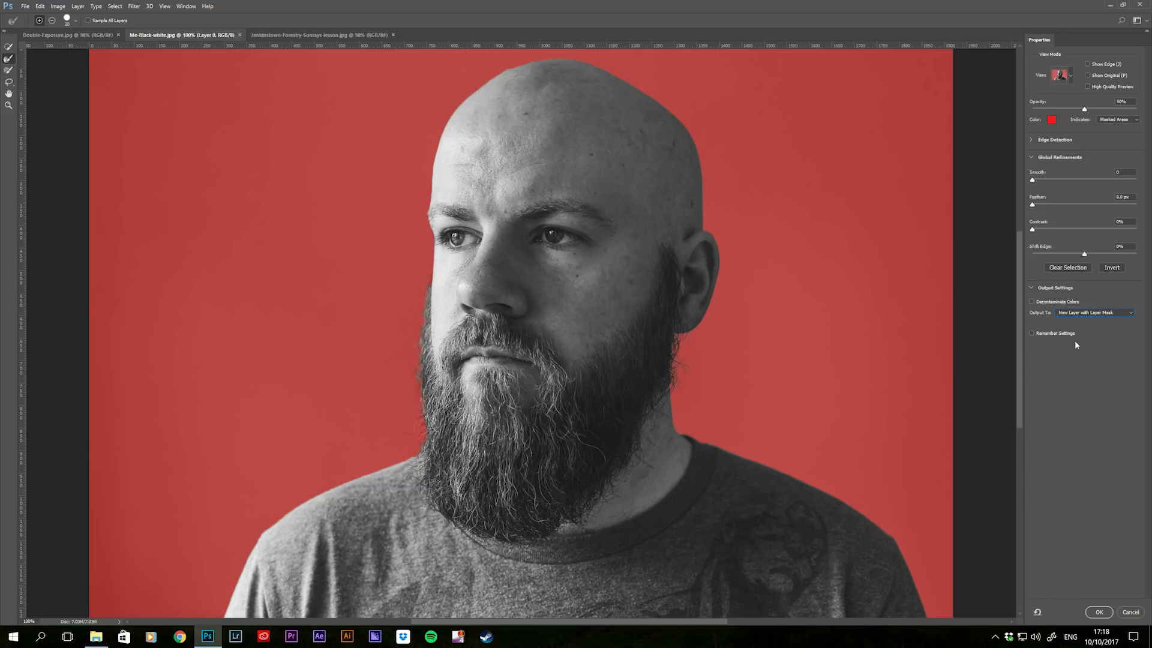
pyautogui.click(1099, 612)
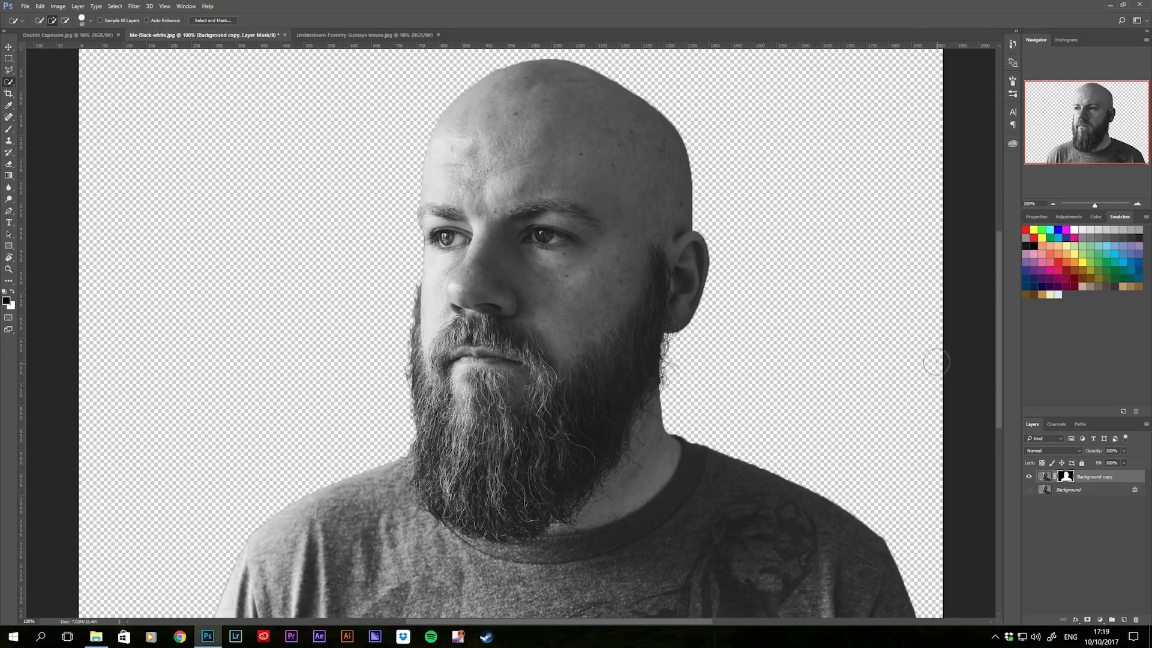
# Step: Copy the forest photo from its document into Me-Black-white.jpg as a layer above the portrait cutout
pyautogui.press('v')
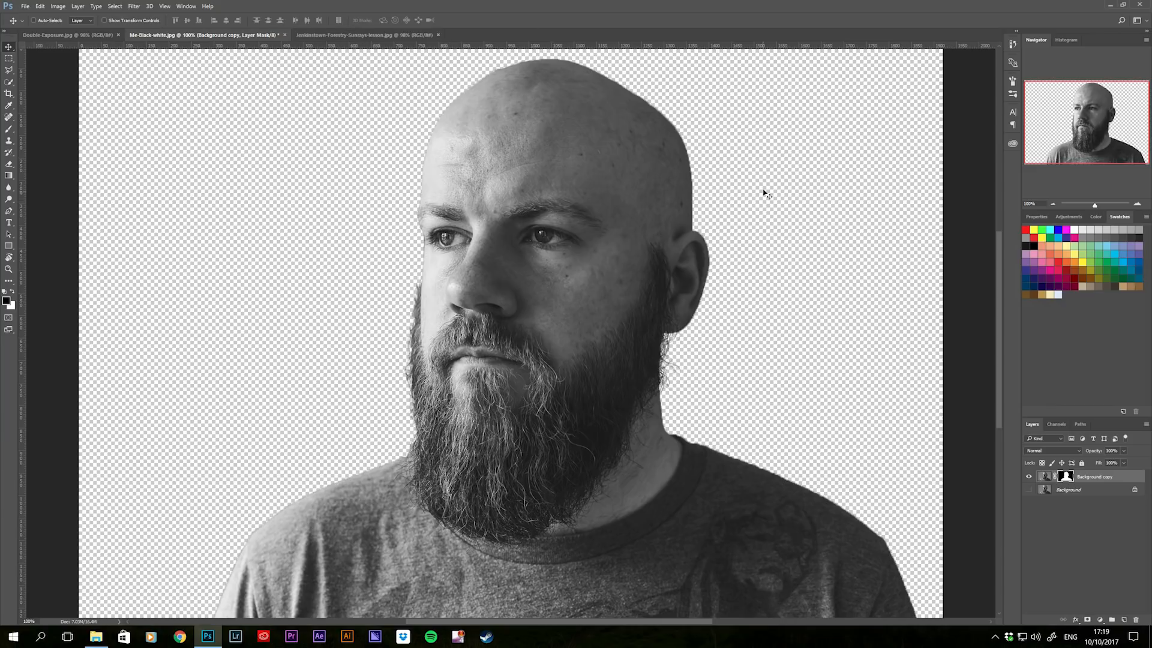
pyautogui.click(374, 37)
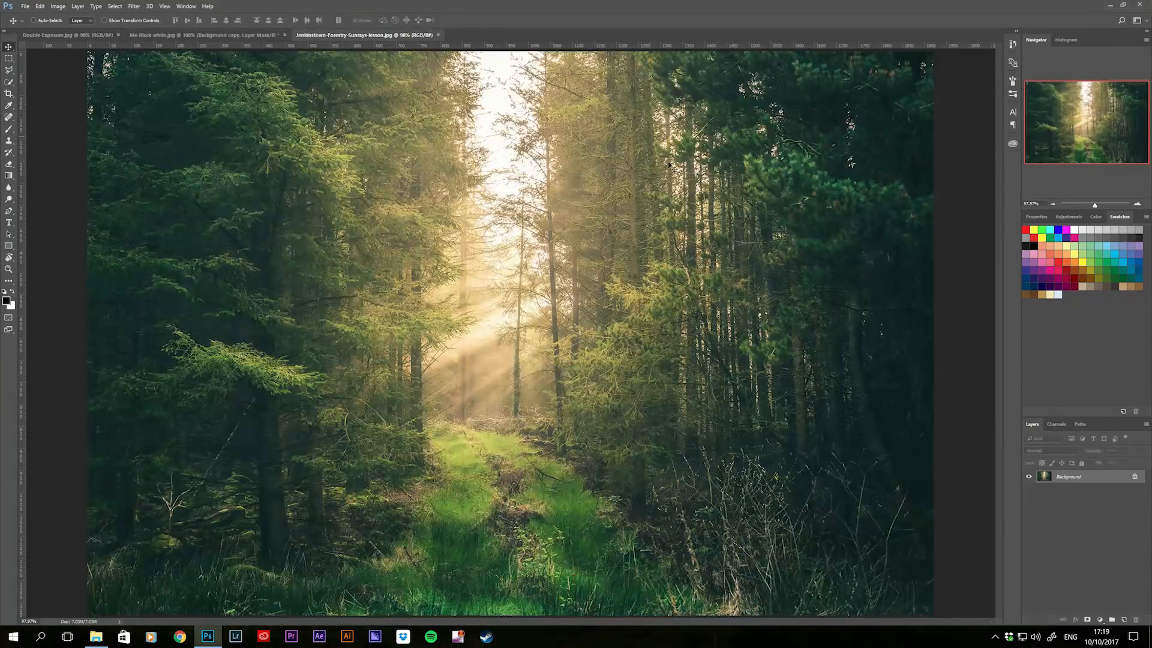
pyautogui.hotkey('ctrl', '-')
pyautogui.hotkey('ctrl', '-')
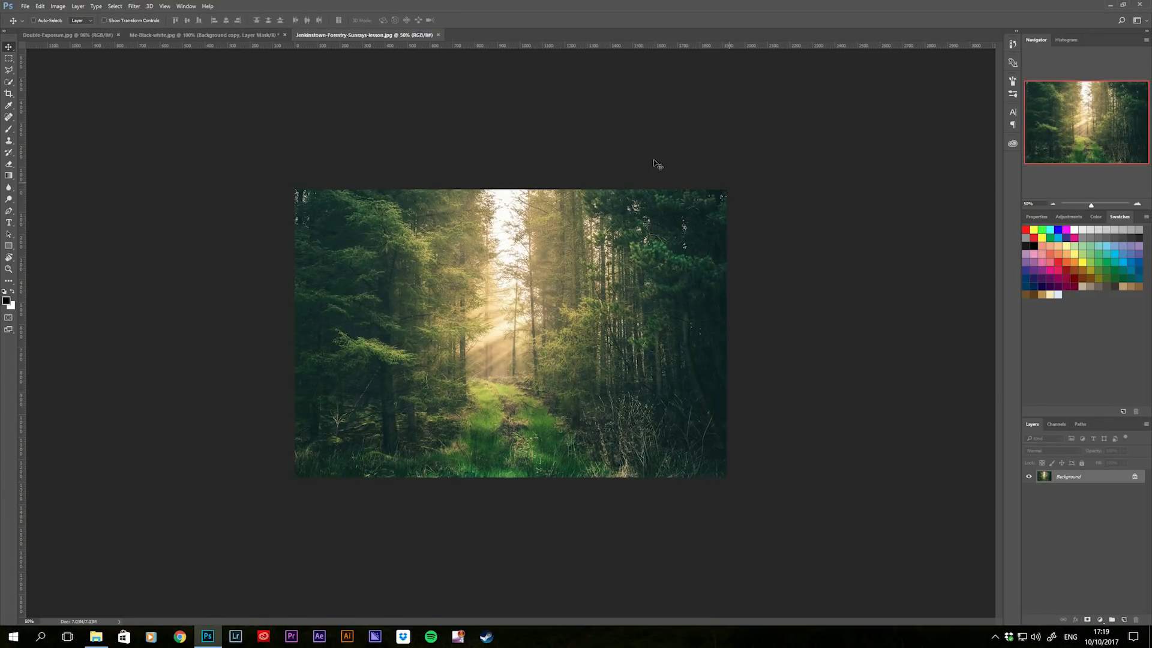
pyautogui.moveTo(510, 282); pyautogui.dragTo(279, 118)
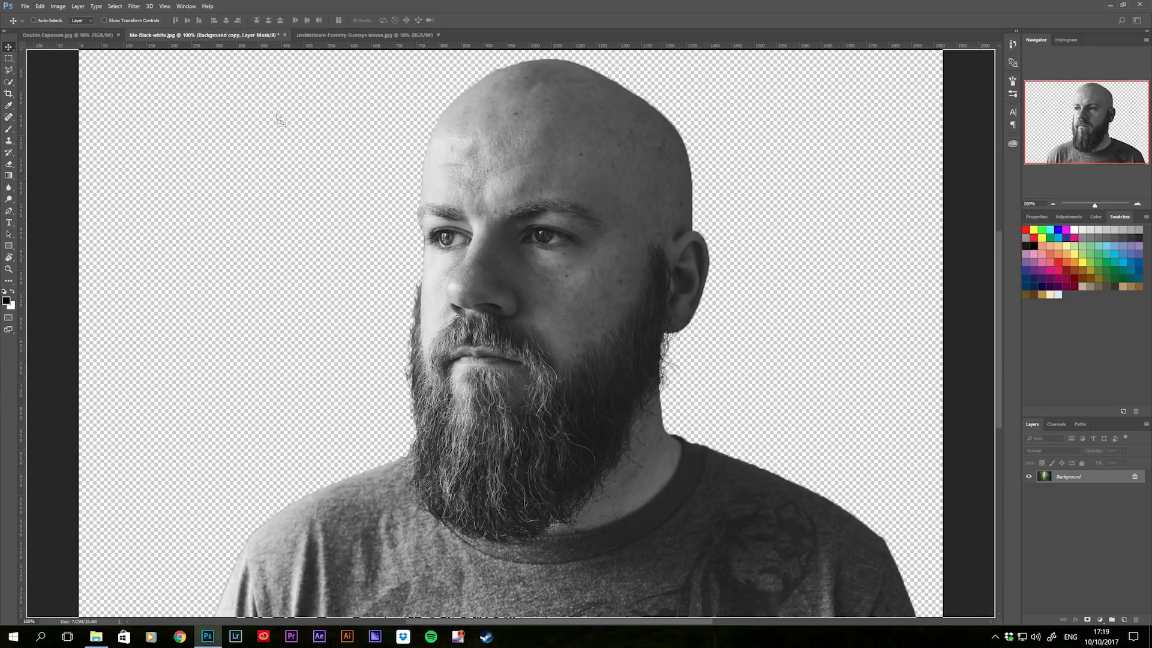
pyautogui.moveTo(277, 115); pyautogui.dragTo(276, 121)
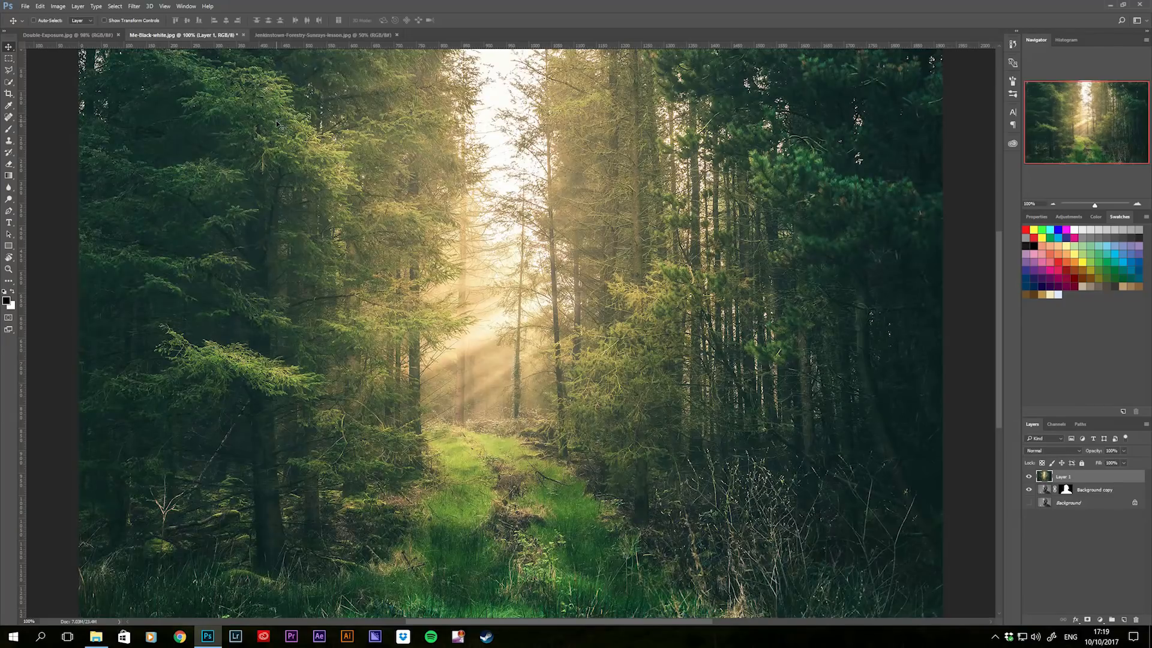
# Step: Compare the forest layer with its source photo and with the portrait cutout beneath it by hiding and reshowing the layer
pyautogui.hotkey('ctrl', '-')
pyautogui.hotkey('ctrl', '-')
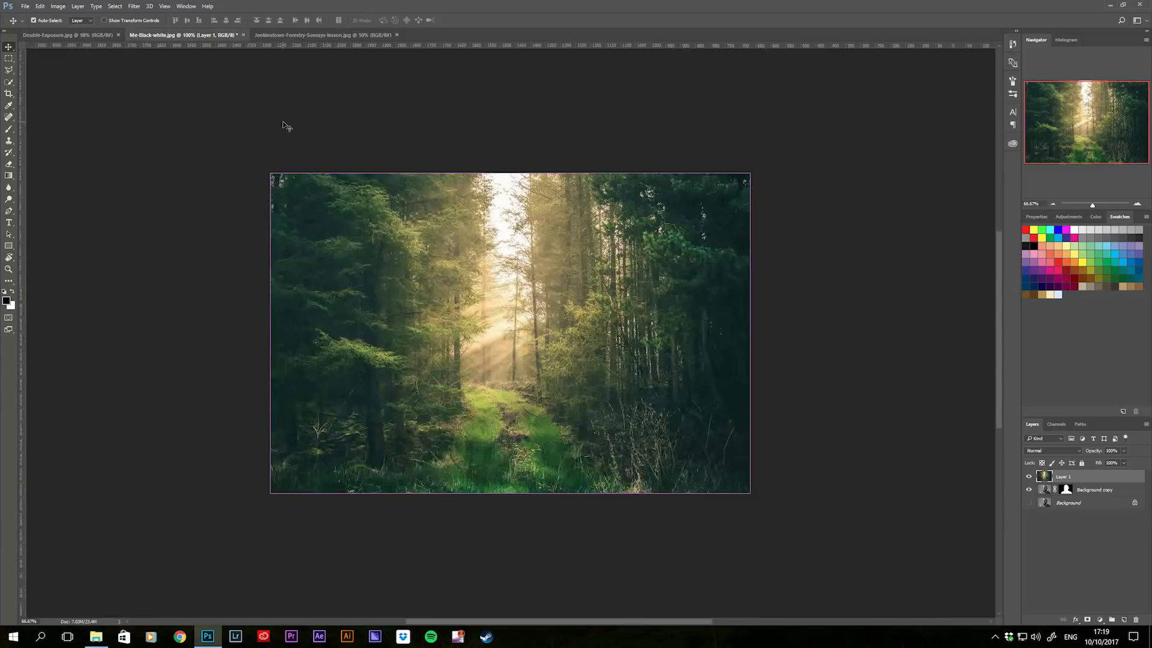
pyautogui.click(331, 36)
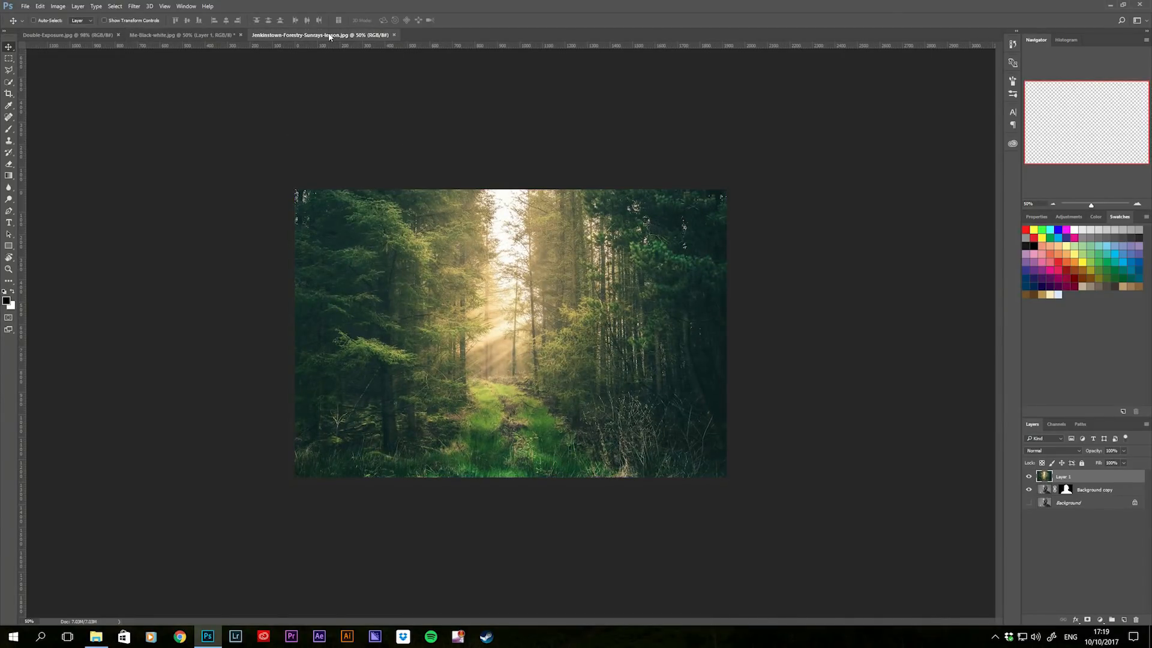
pyautogui.click(208, 35)
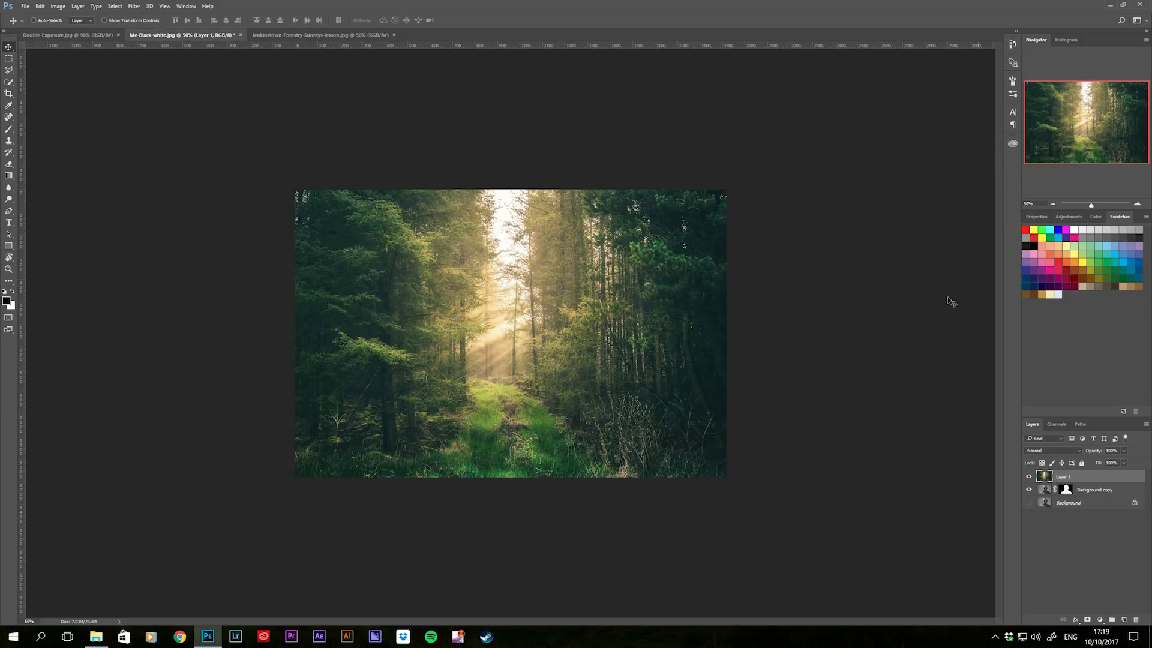
pyautogui.click(1030, 477)
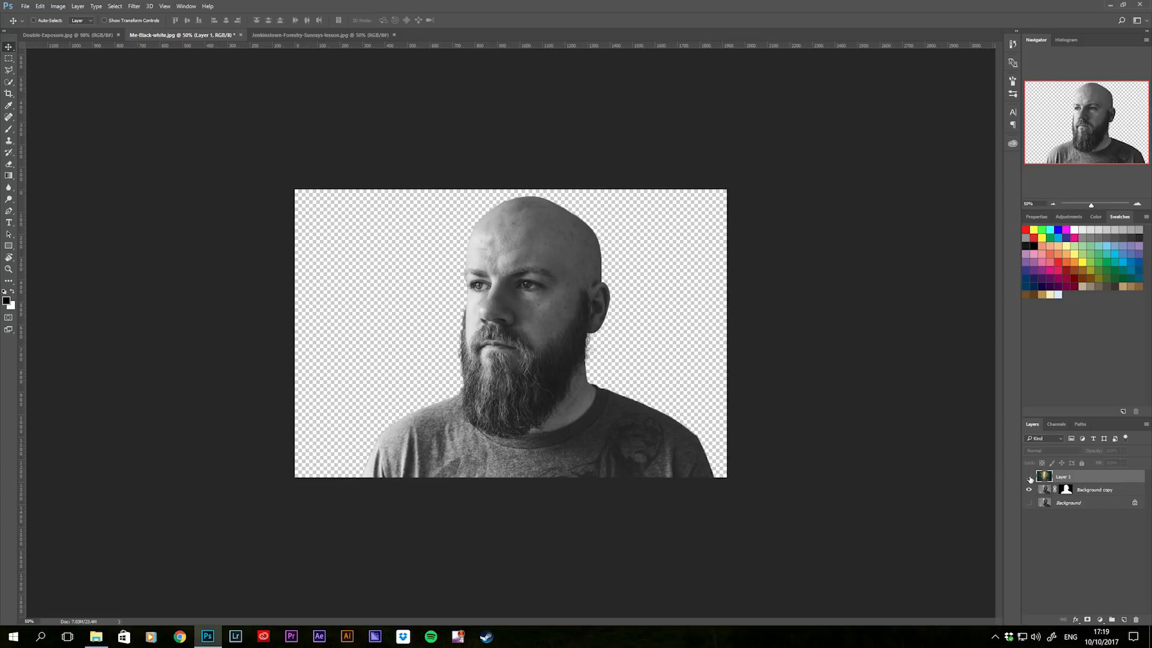
pyautogui.click(1030, 477)
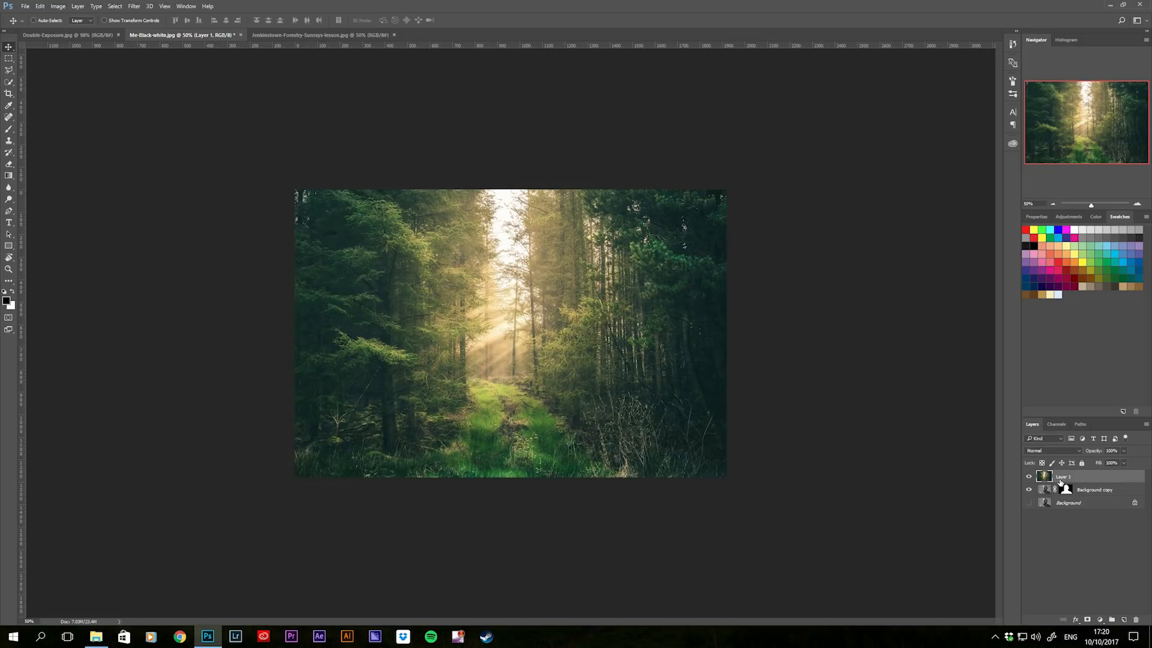
# Step: Clip the forest layer to the portrait cutout and set its blend mode to Screen
pyautogui.moveTo(1060, 480); pyautogui.dragTo(1058, 482)
pyautogui.keyDown('alt'); pyautogui.click(1060, 483); pyautogui.keyUp('alt')
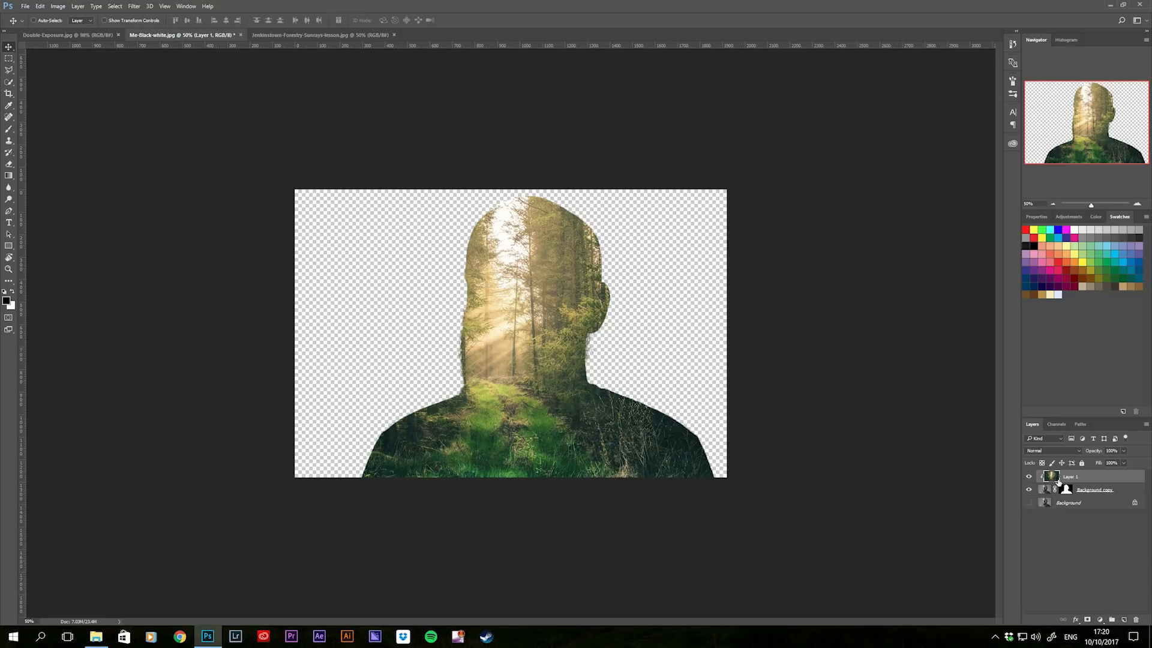
pyautogui.click(1044, 451)
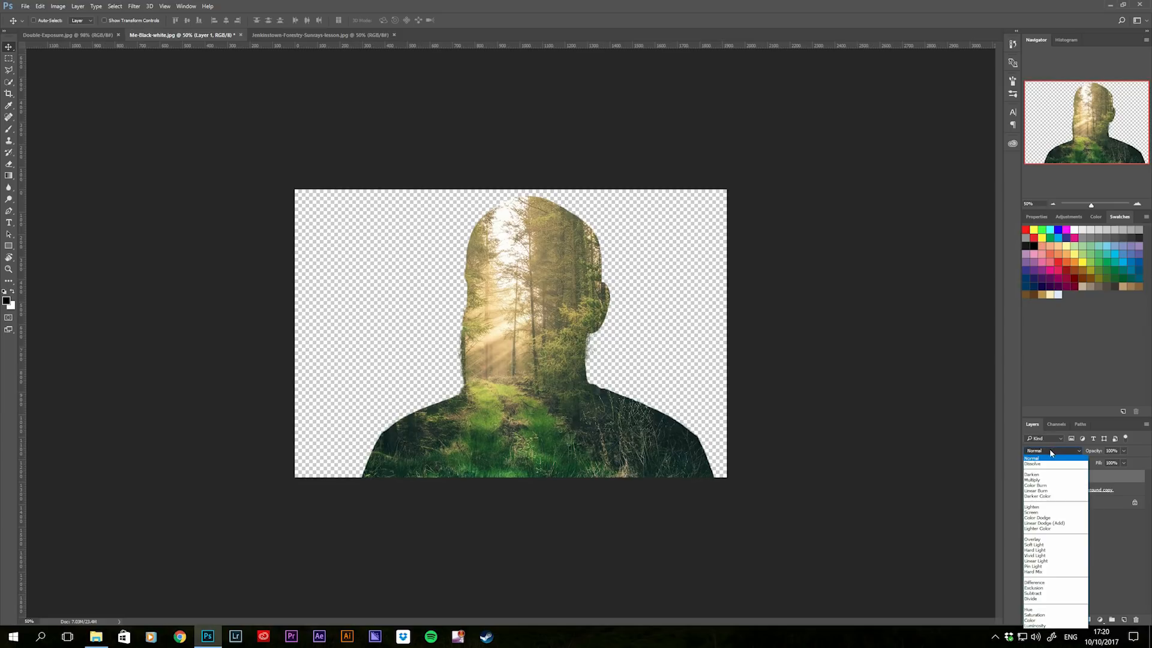
pyautogui.click(1036, 512)
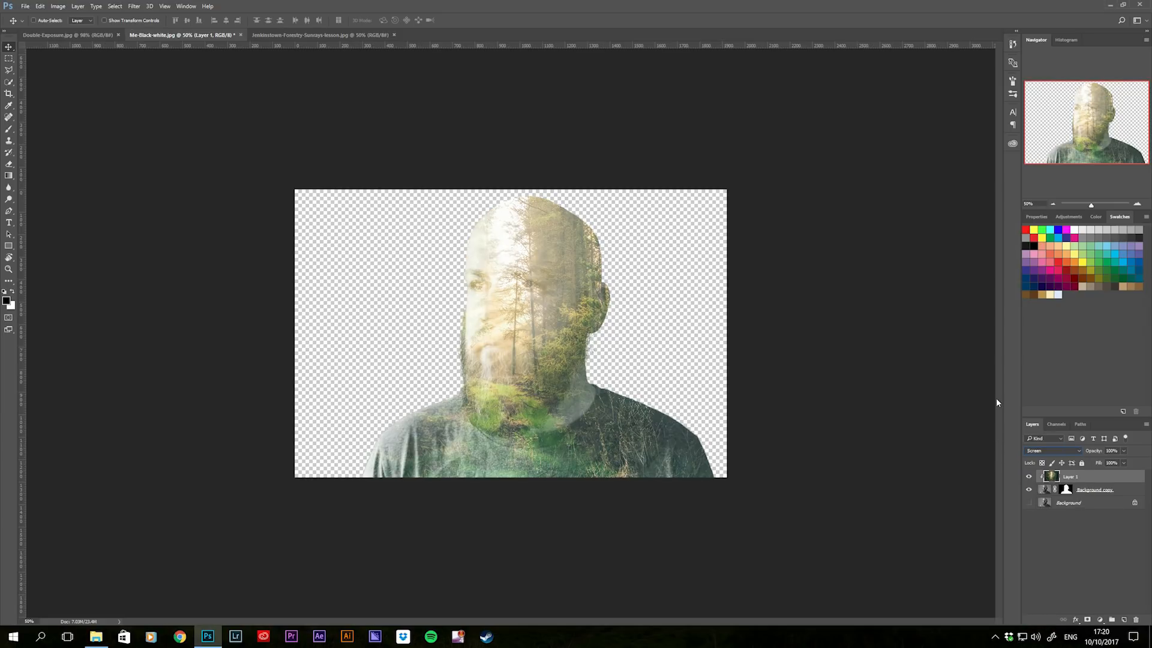
pyautogui.hotkey('ctrl', '+')
pyautogui.hotkey('ctrl', '+')
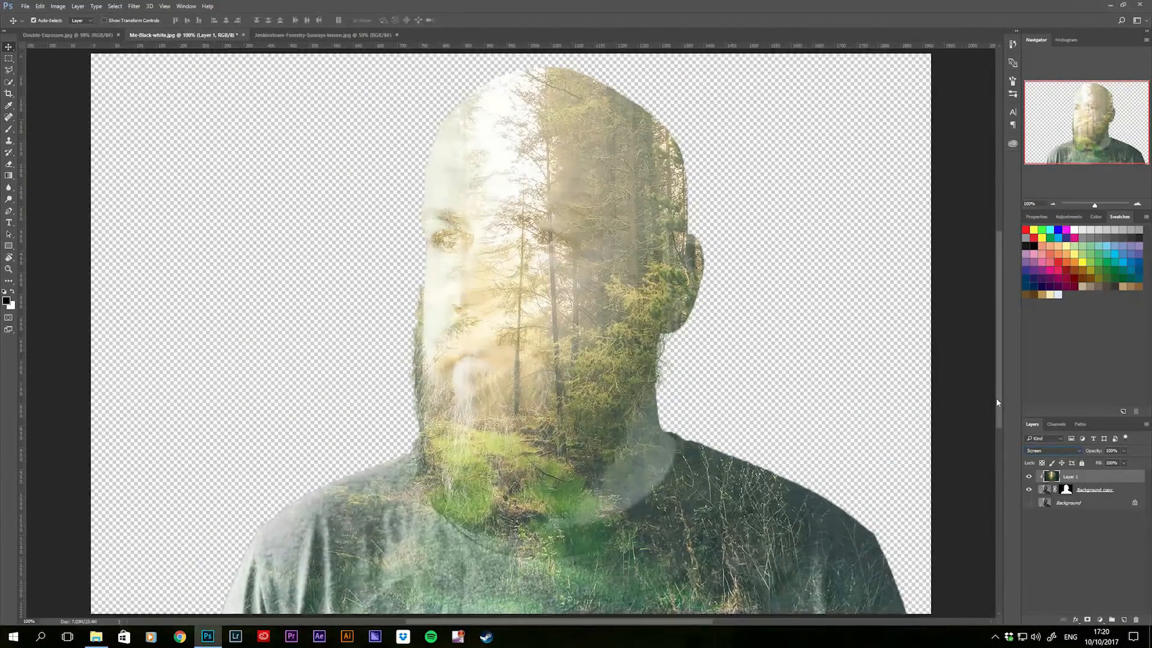
pyautogui.hotkey('ctrl', '-')
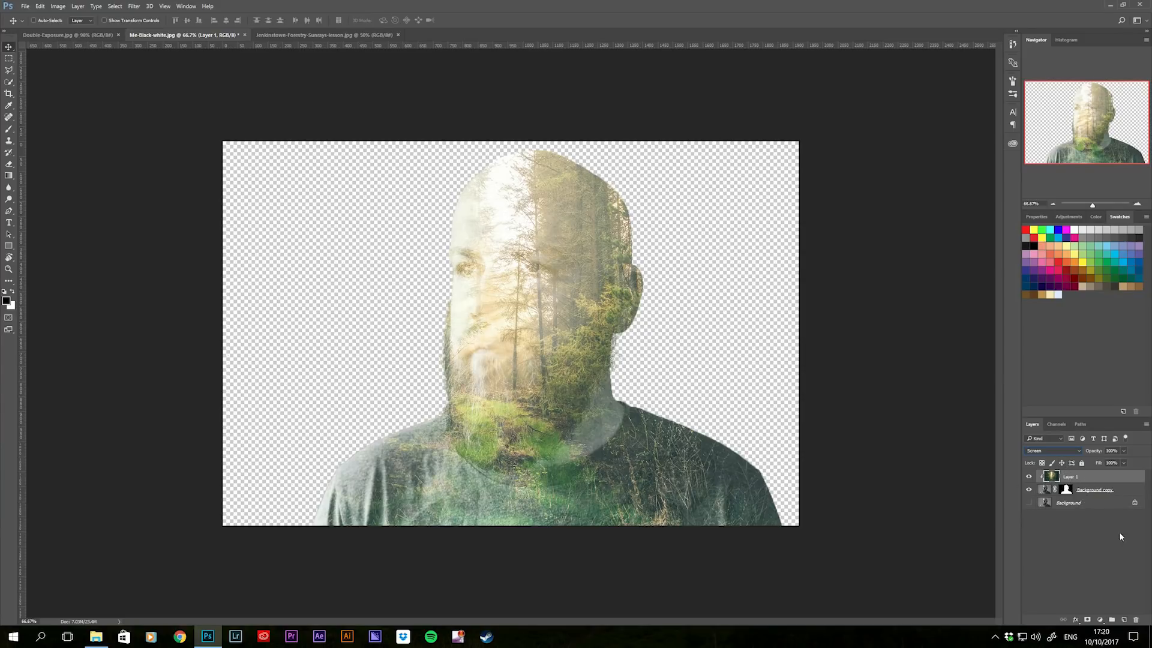
# Step: Add a new layer filled with white and place it directly beneath the masked portrait cutout
pyautogui.click(1125, 621)
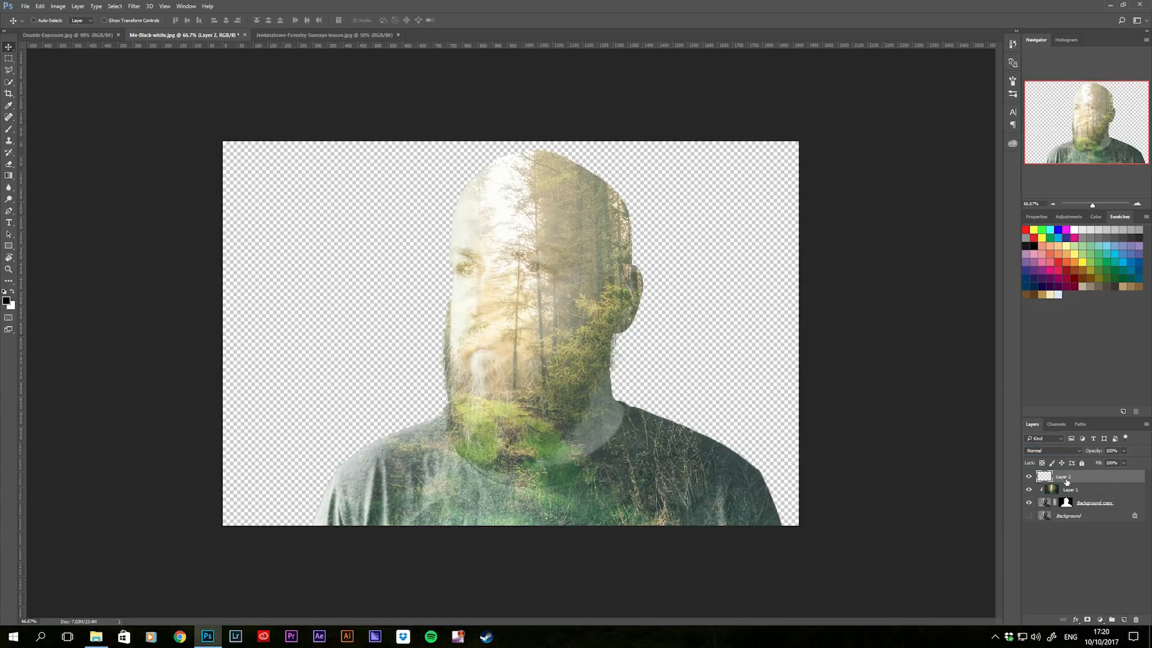
pyautogui.click(40, 7)
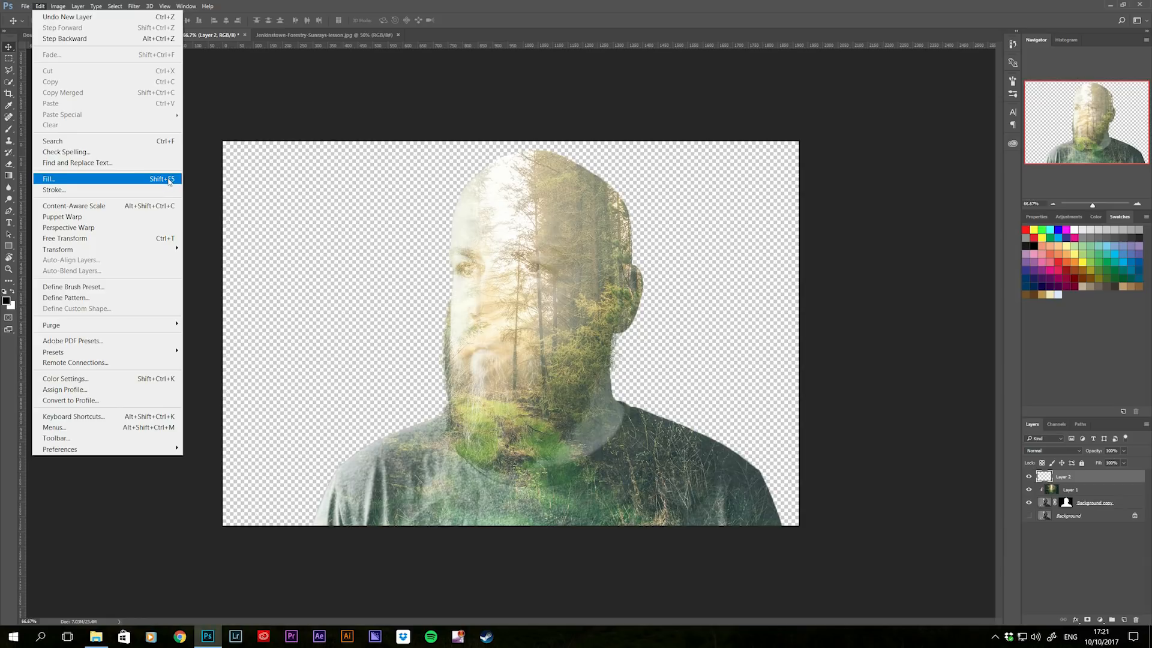
pyautogui.click(543, 200)
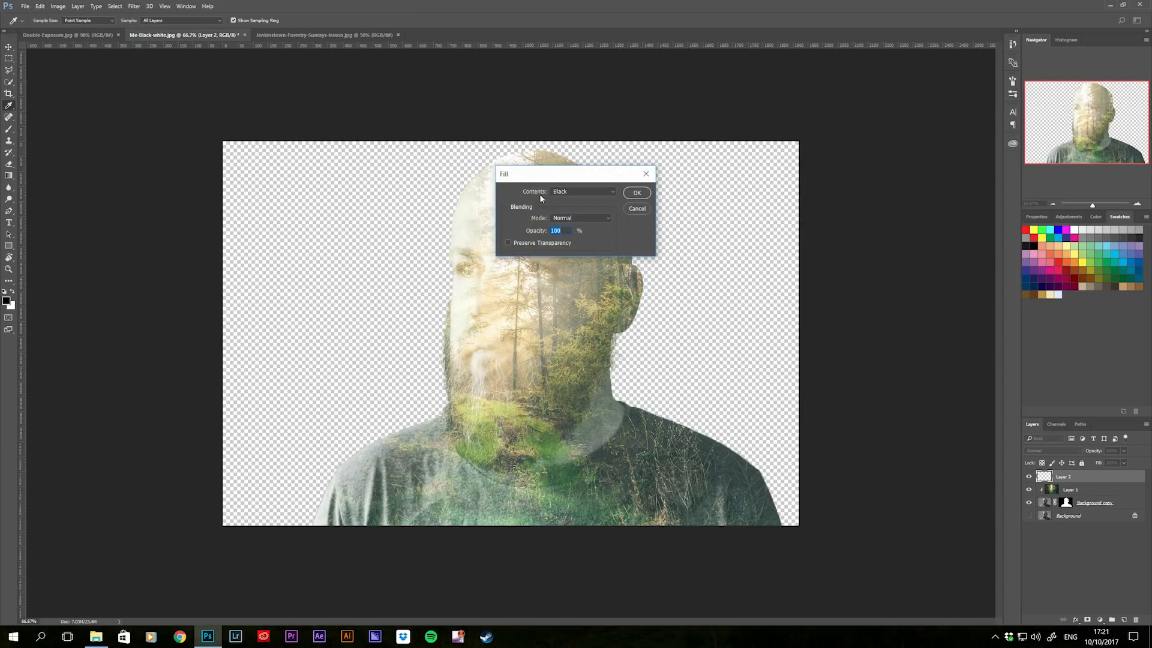
pyautogui.click(569, 192)
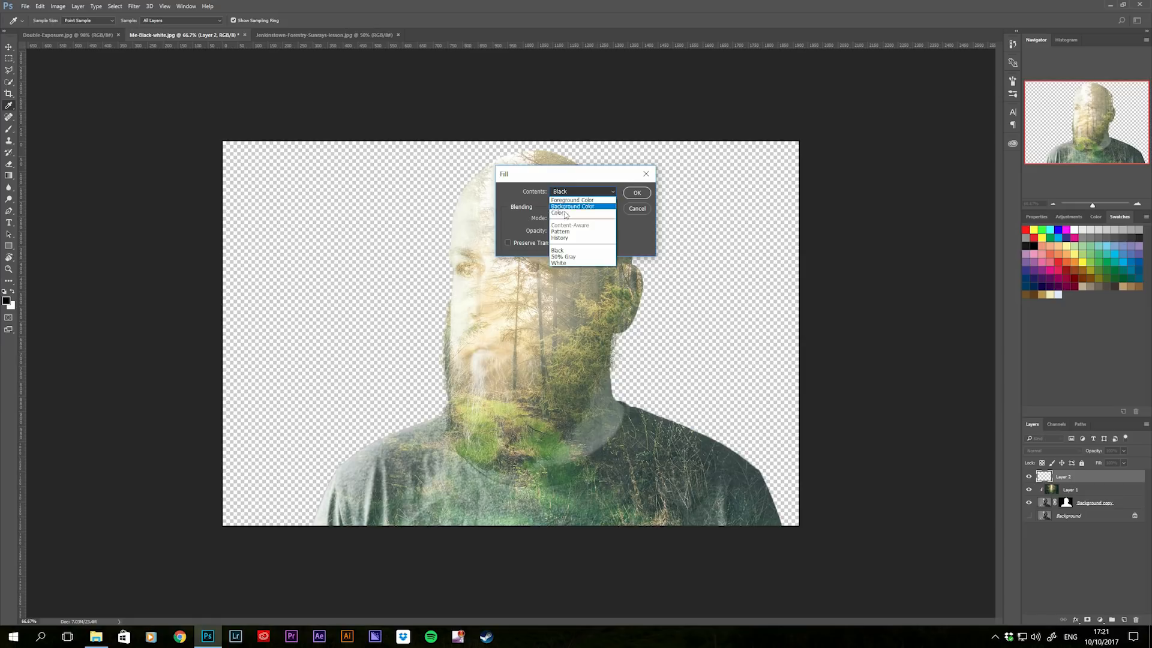
pyautogui.click(568, 263)
pyautogui.click(637, 193)
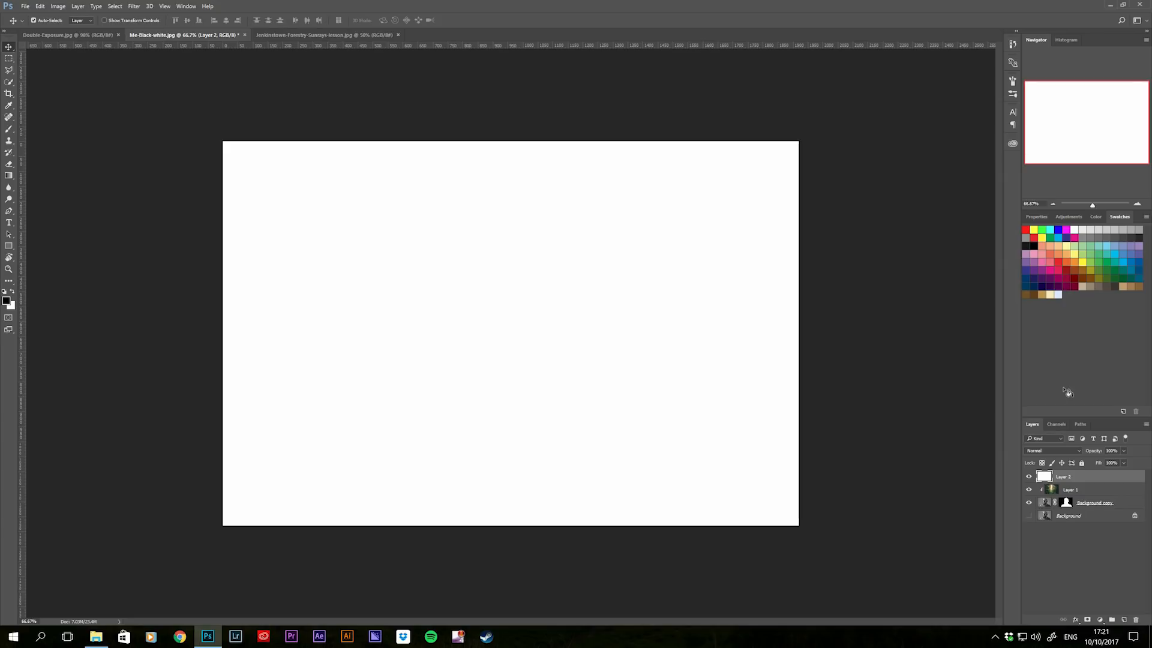
pyautogui.hotkey('ctrl', '[')
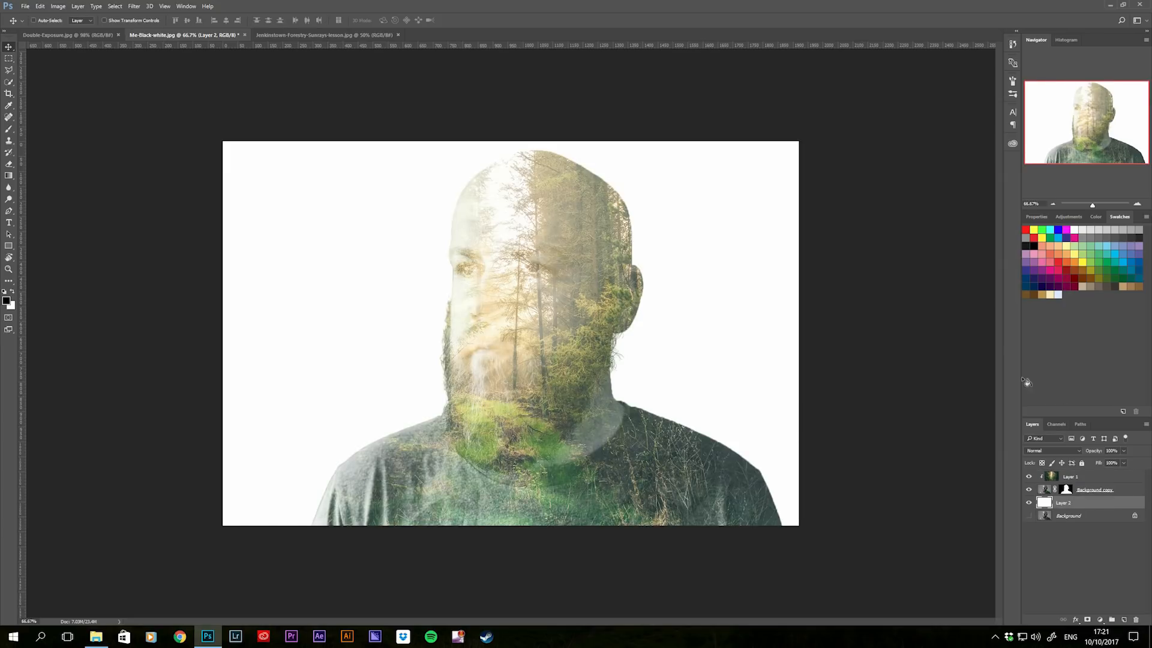
# Step: Shift the forest layer to the right so its bright gap between the trees covers the back half of the head
pyautogui.click(1059, 478)
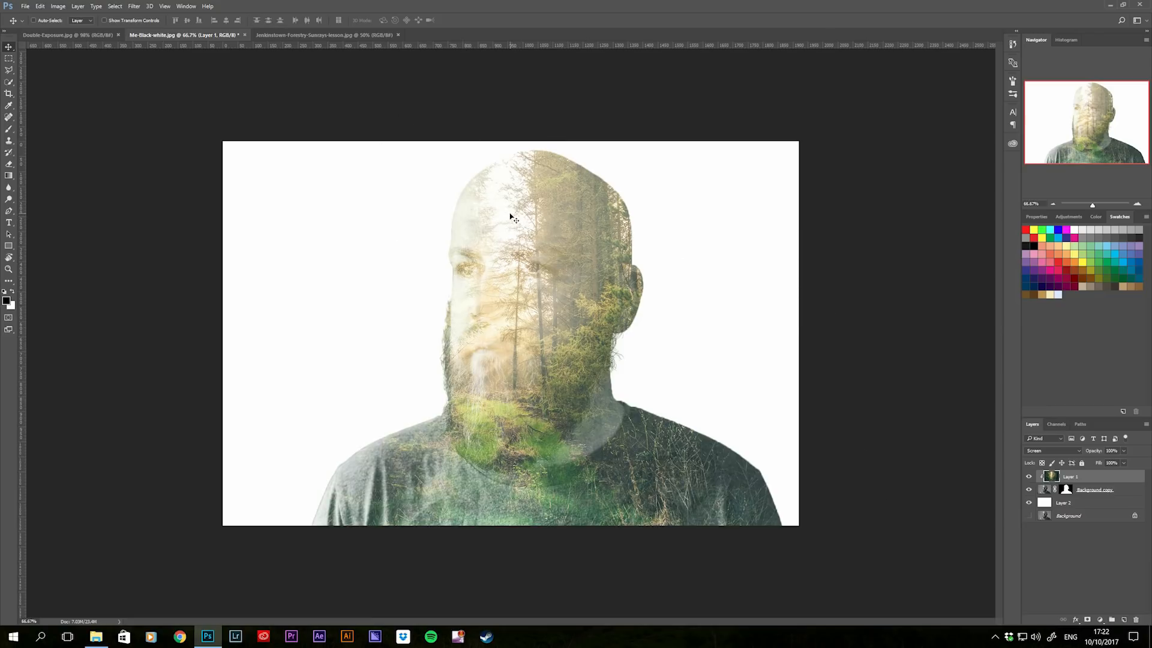
pyautogui.moveTo(511, 217); pyautogui.dragTo(575, 224)
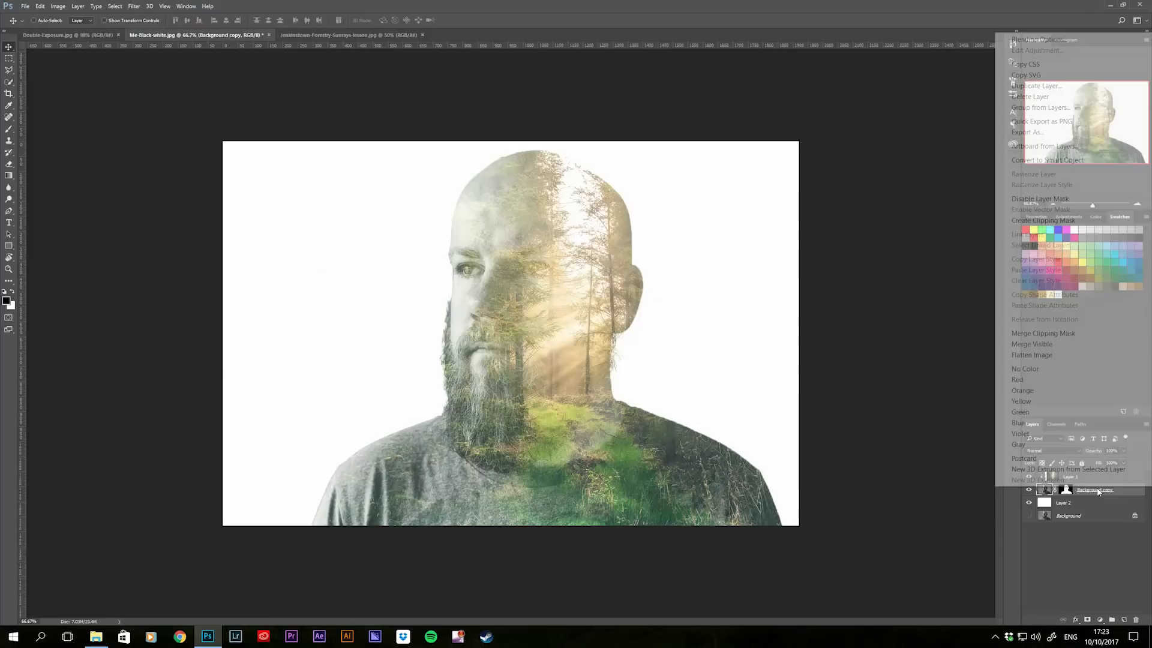
pyautogui.click(1058, 162)
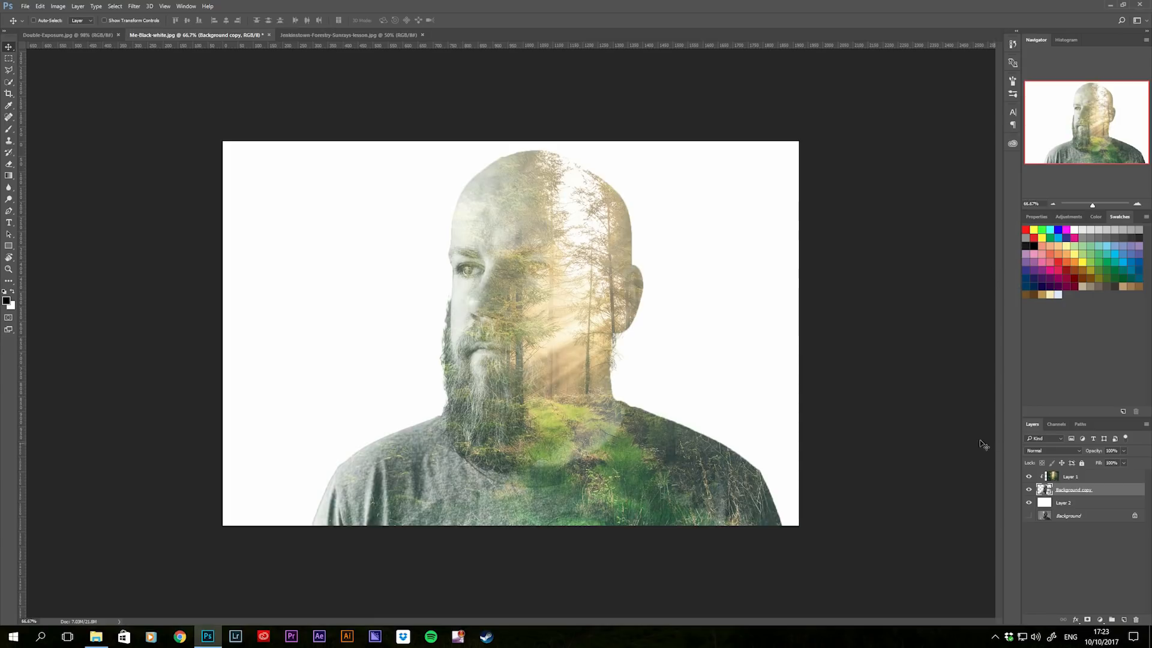
pyautogui.hotkey('ctrl', 't')
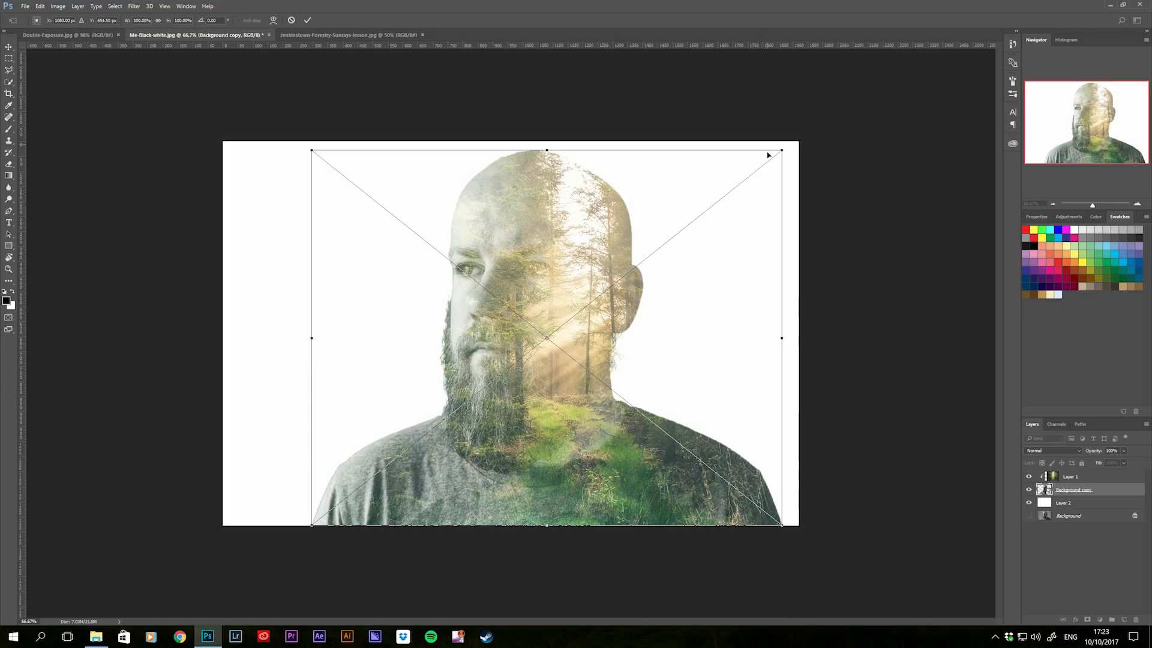
pyautogui.moveTo(783, 147); pyautogui.dragTo(569, 317)
pyautogui.press('Return')
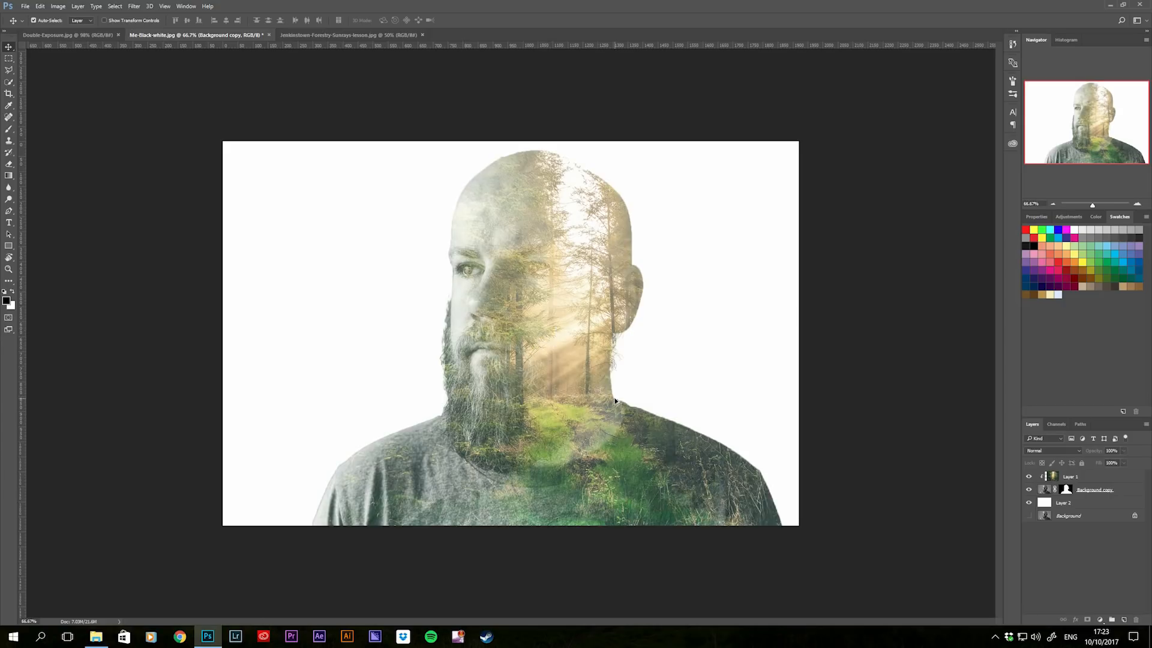
# Step: Scale the masked, unconverted portrait cutout down to a tiny figure around its centre and examine its detail up close
pyautogui.click(1081, 492)
pyautogui.hotkey('ctrl', 't')
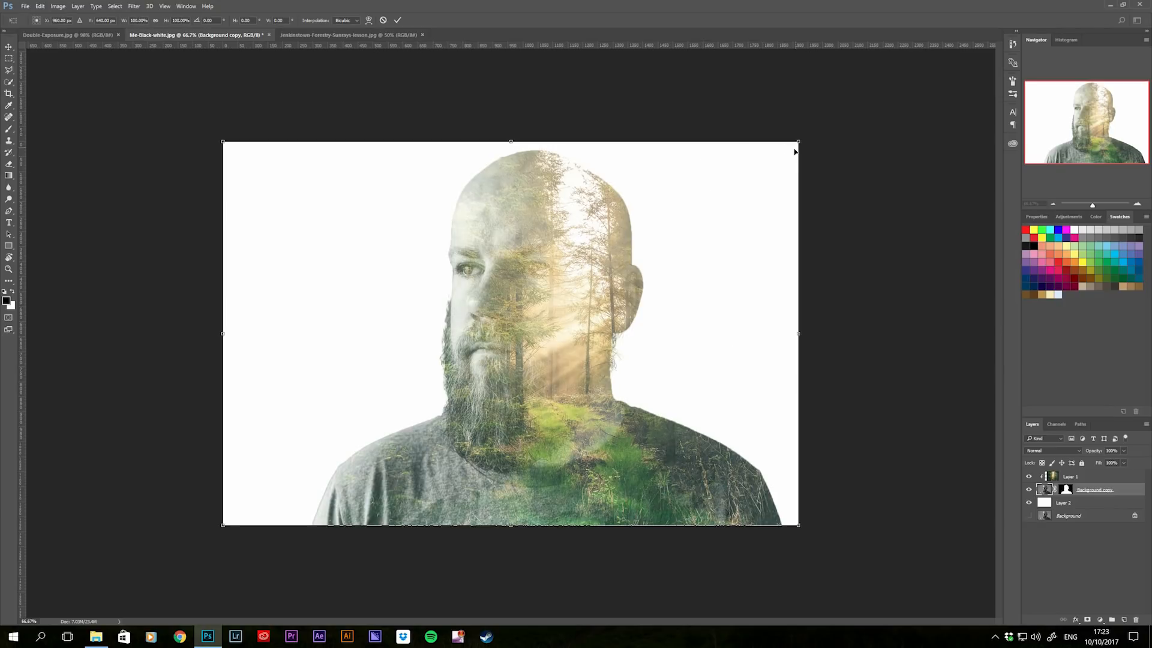
pyautogui.moveTo(790, 146); pyautogui.dragTo(546, 326)
pyautogui.press('Return')
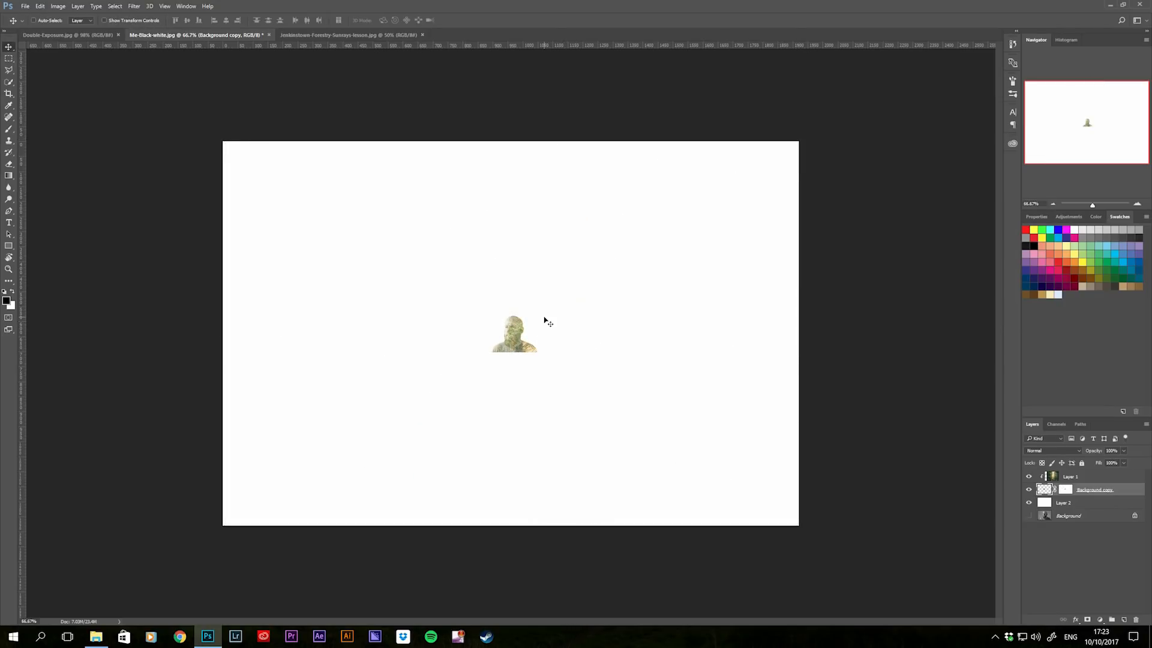
pyautogui.hotkey('ctrl', '+')
pyautogui.hotkey('ctrl', '+')
pyautogui.hotkey('ctrl', '+')
pyautogui.hotkey('ctrl', '+')
pyautogui.hotkey('ctrl', '+')
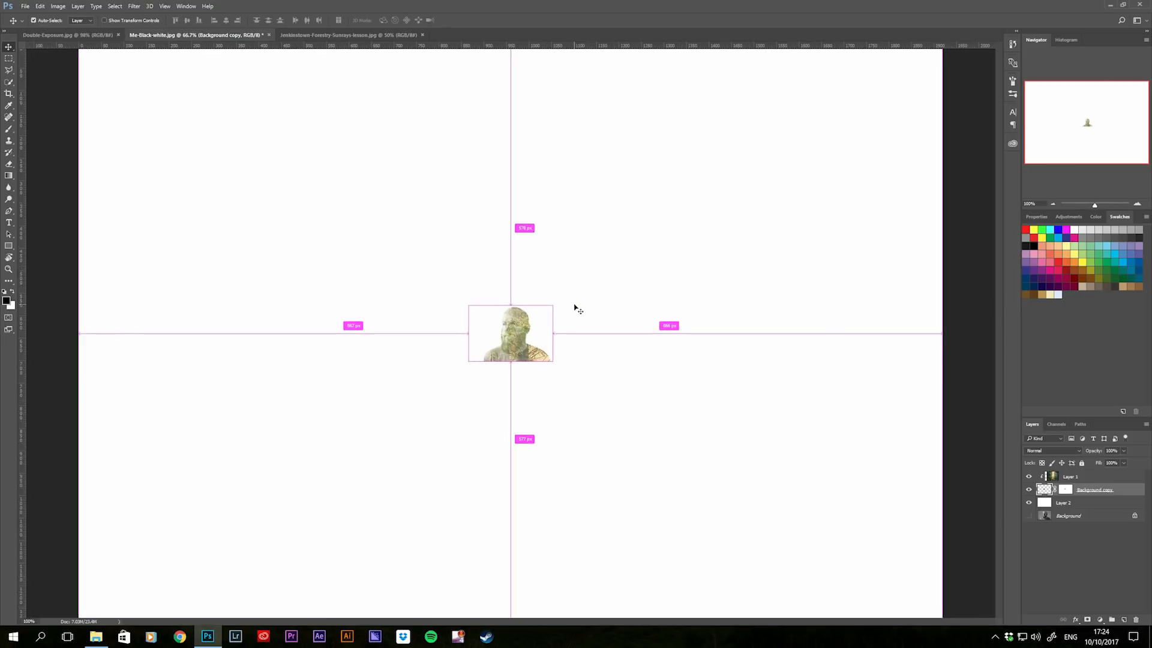
pyautogui.hotkey('ctrl', '-')
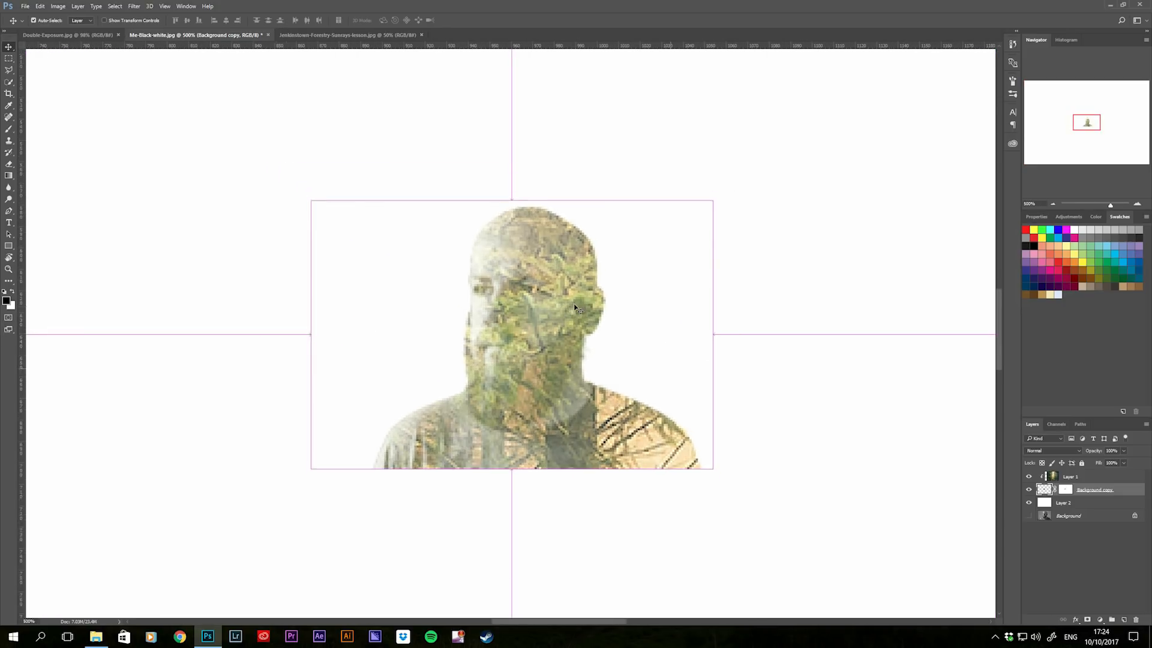
pyautogui.hotkey('ctrl', '-')
pyautogui.hotkey('ctrl', '-')
pyautogui.hotkey('ctrl', '-')
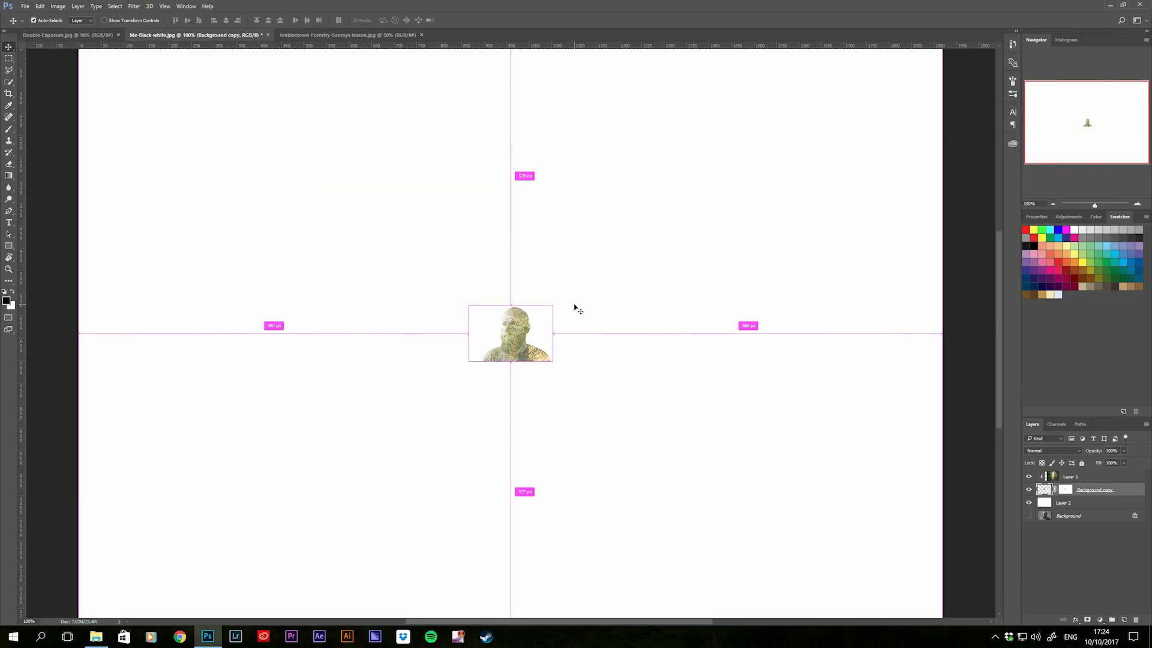
pyautogui.hotkey('ctrl', '-')
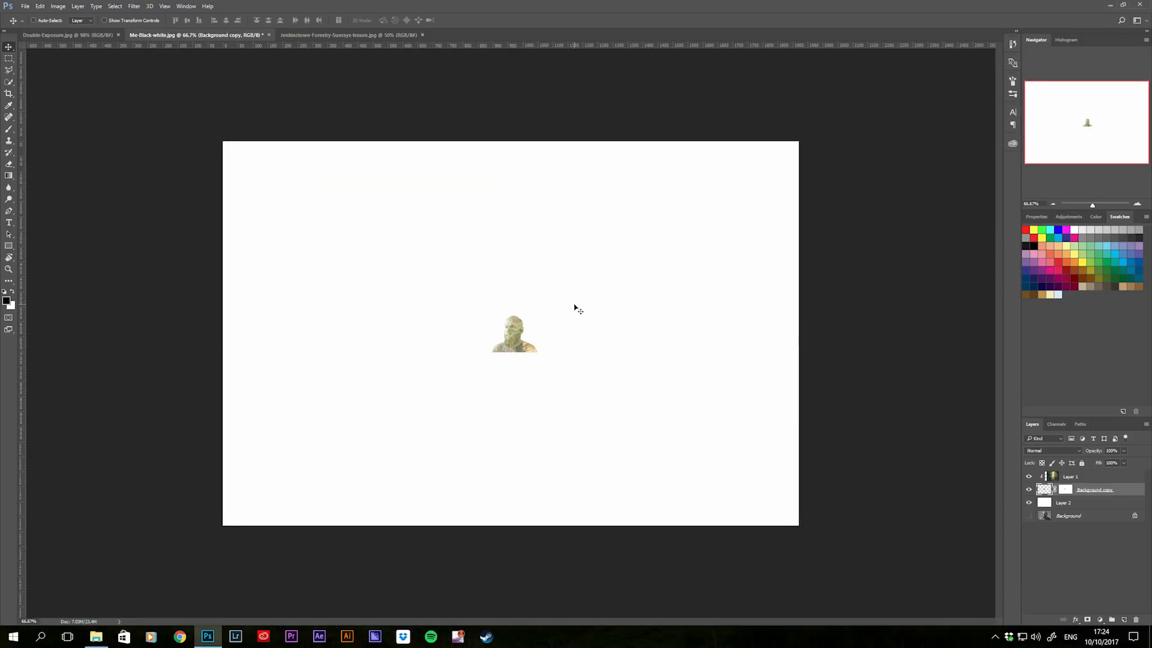
# Step: Enlarge the tiny cutout back to canvas size to check its sharpness, and undo both scalings
pyautogui.hotkey('ctrl', 't')
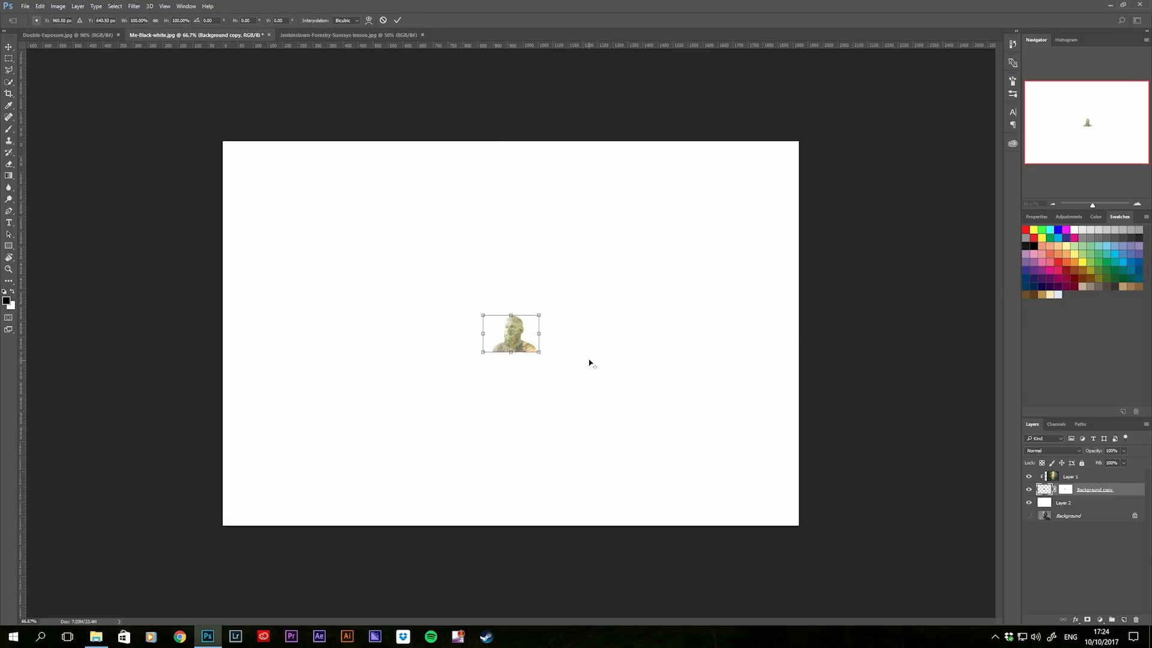
pyautogui.moveTo(542, 311); pyautogui.dragTo(808, 146)
pyautogui.press('Return')
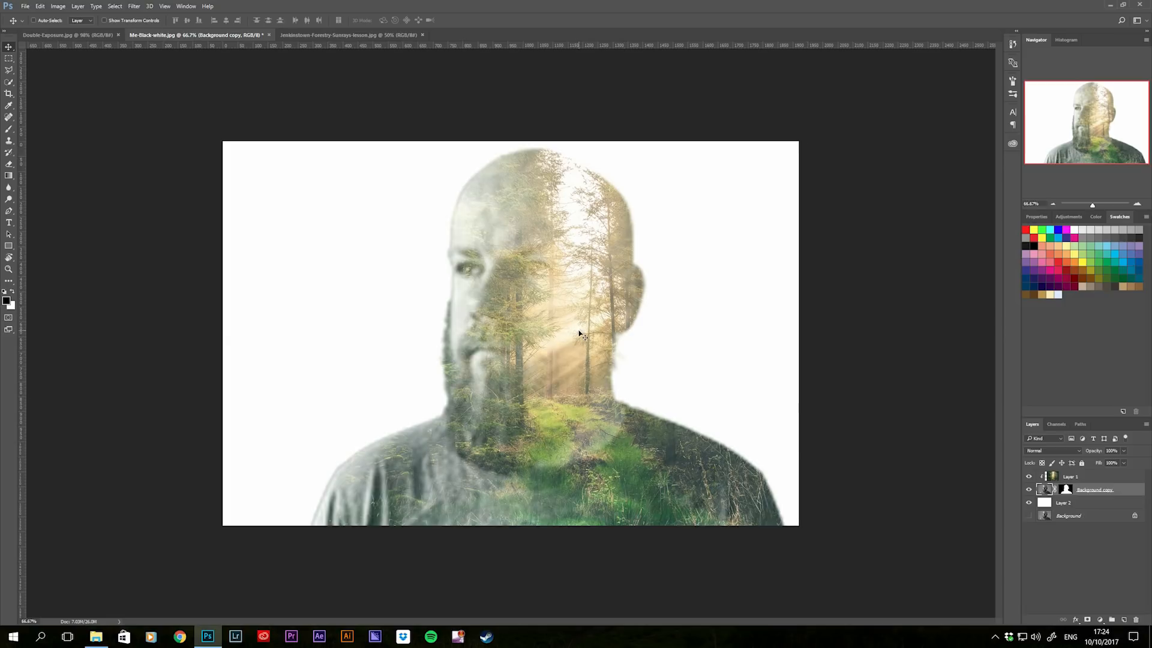
pyautogui.hotkey('ctrl', 'z')
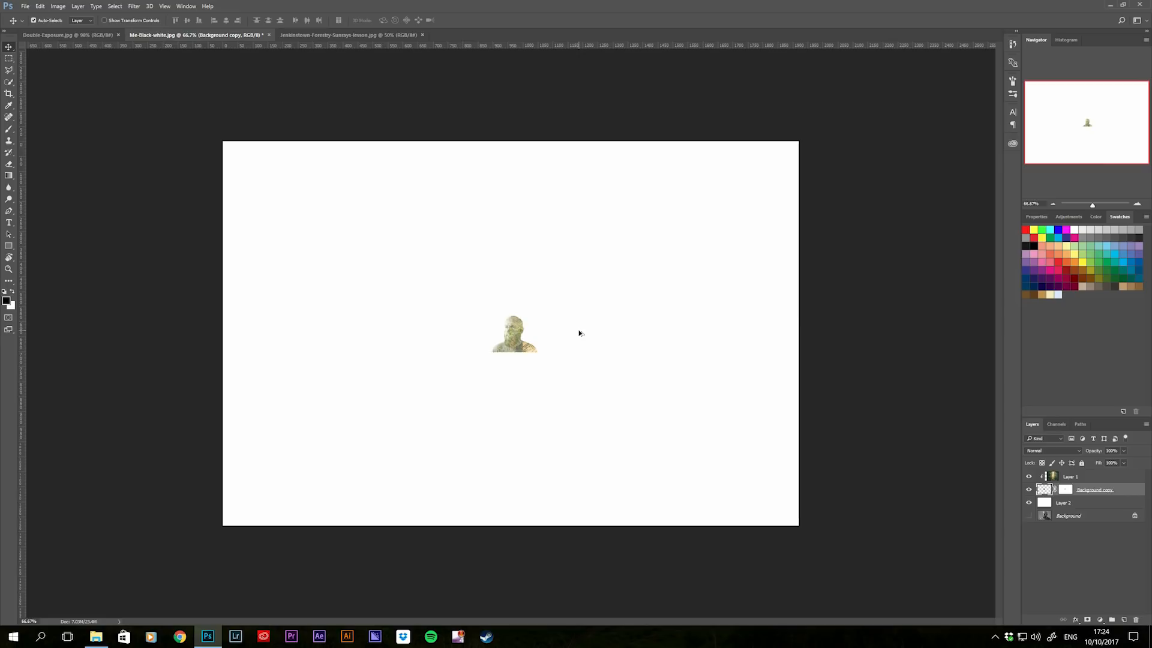
pyautogui.hotkey('ctrl', 'z')
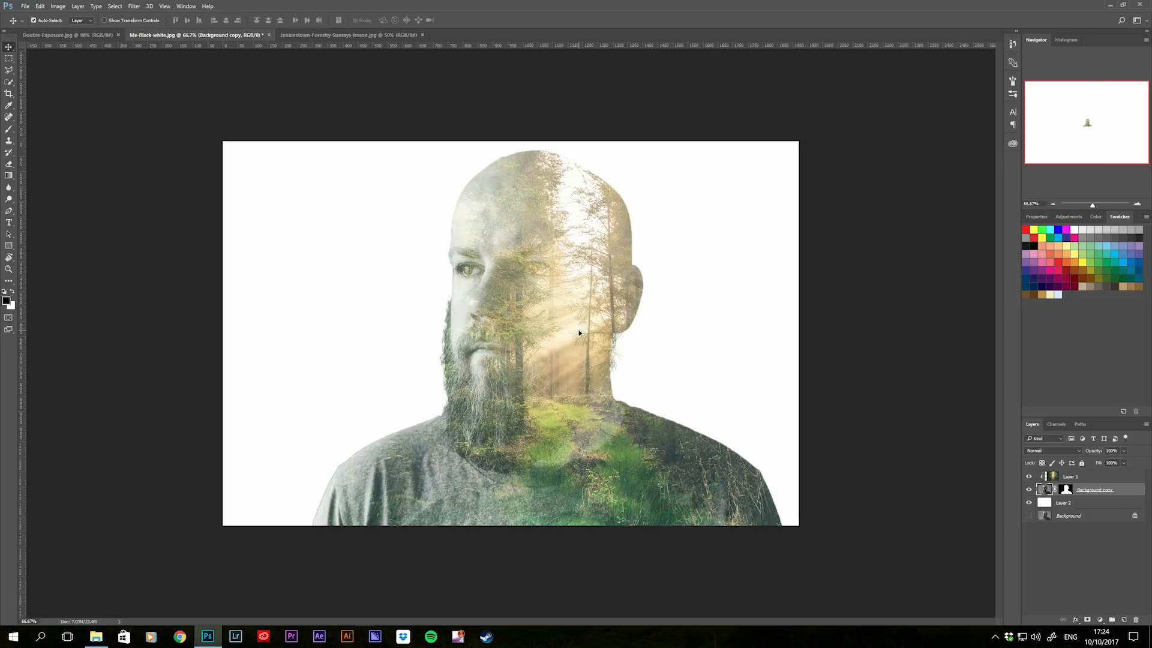
# Step: Convert the portrait cutout to a Smart Object, scale it down around its centre and examine it up close
pyautogui.rightClick(1108, 491)
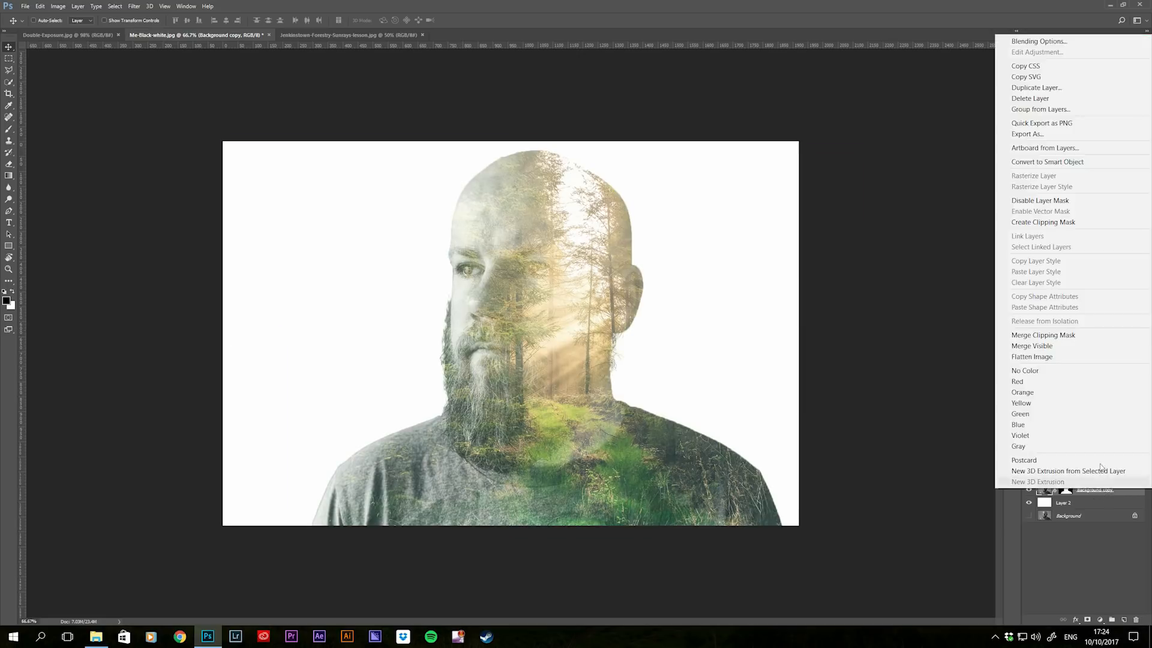
pyautogui.click(1084, 163)
pyautogui.hotkey('ctrl', 't')
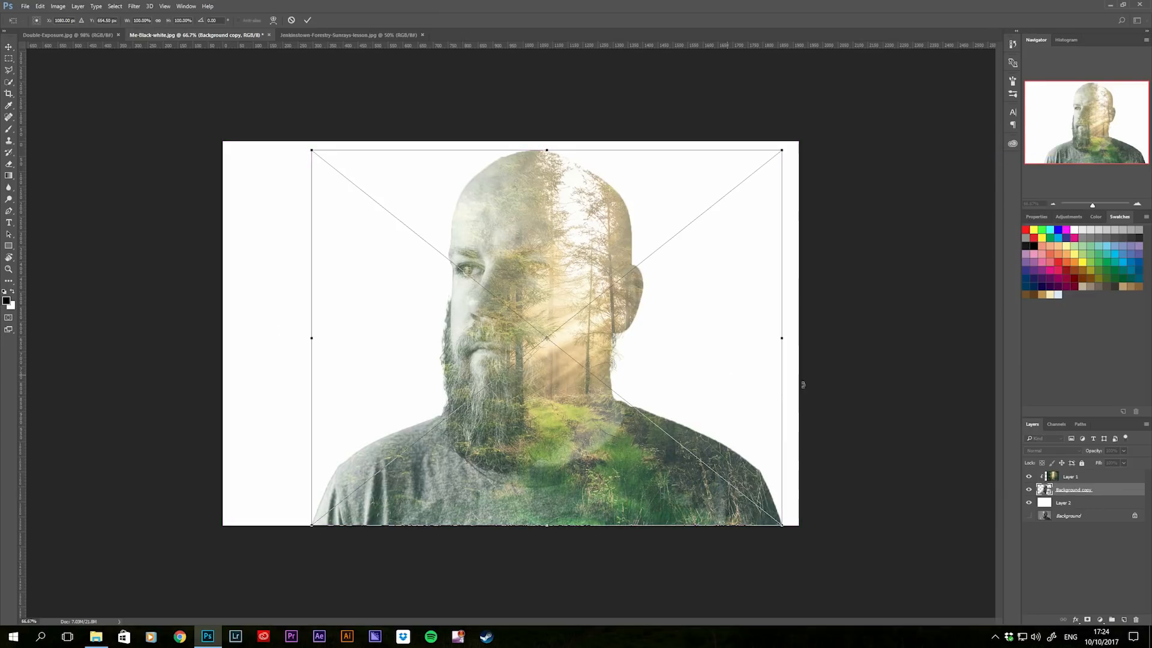
pyautogui.moveTo(783, 150); pyautogui.dragTo(613, 283)
pyautogui.press('Return')
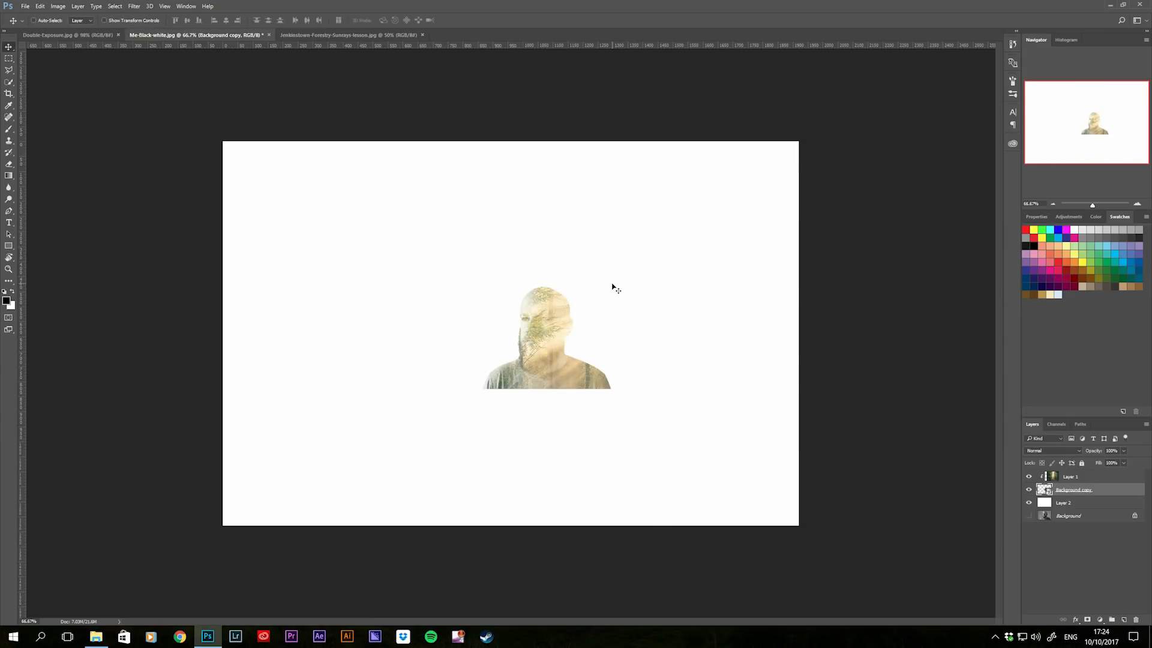
pyautogui.hotkey('ctrl', '+')
pyautogui.hotkey('ctrl', '+')
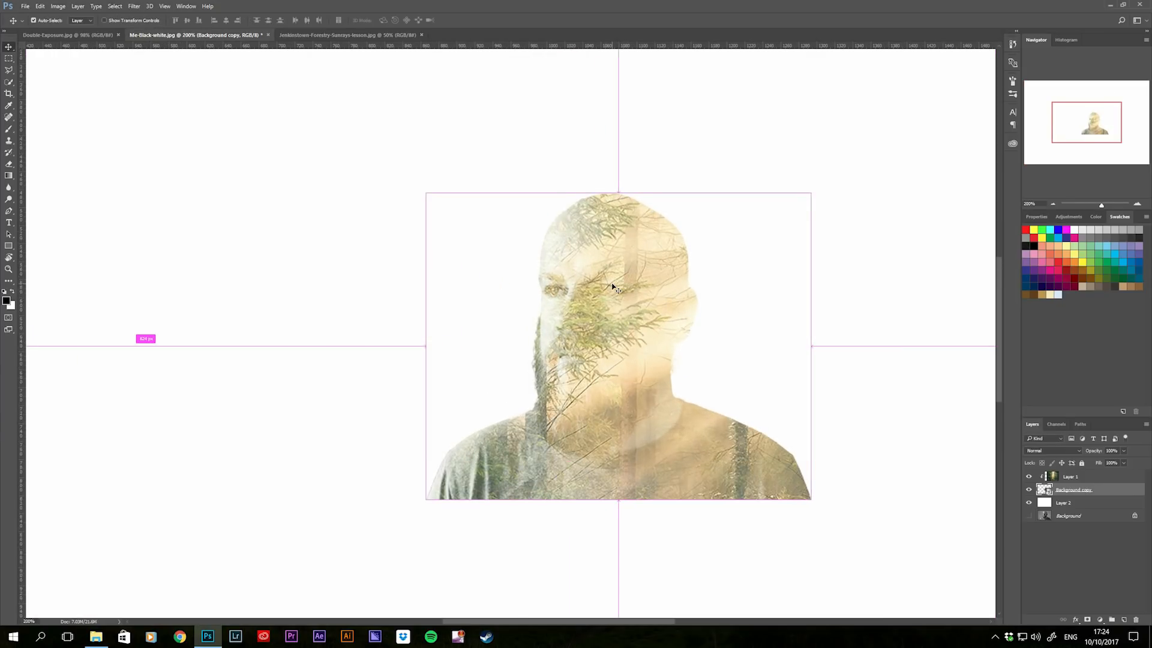
# Step: Enlarge the portrait Smart Object to slightly below its original size and examine the sharpness of the face and beard
pyautogui.hotkey('ctrl', '-')
pyautogui.hotkey('ctrl', '-')
pyautogui.hotkey('ctrl', '-')
pyautogui.hotkey('ctrl', 't')
pyautogui.moveTo(614, 286); pyautogui.dragTo(758, 198)
pyautogui.press('Return')
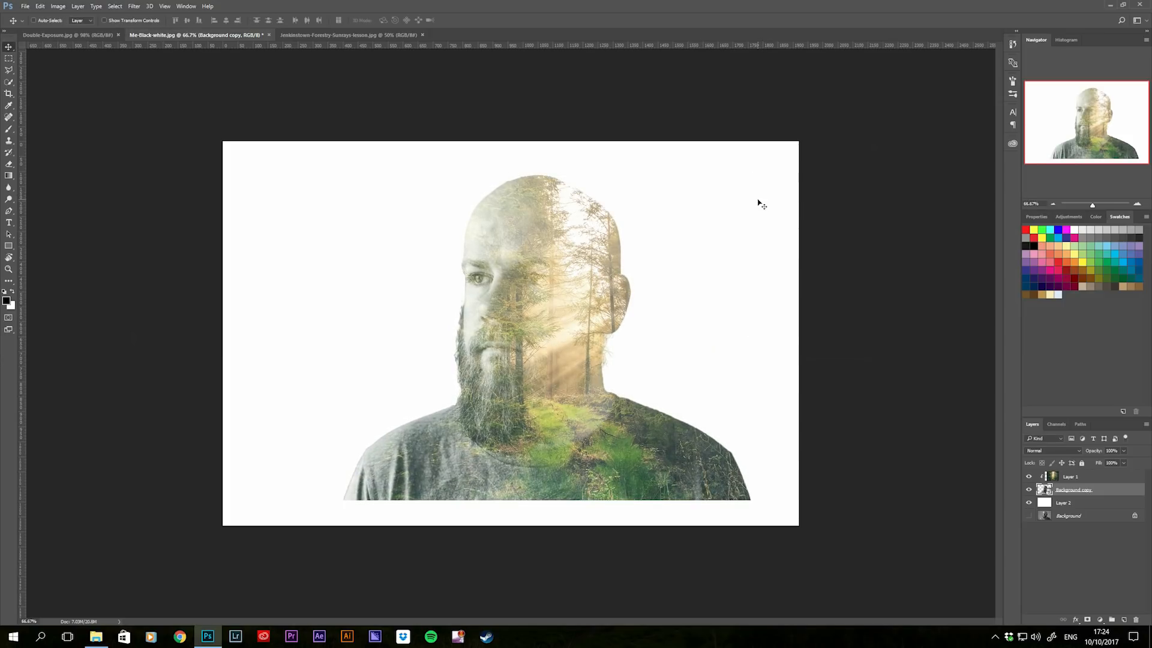
pyautogui.hotkey('ctrl', '+')
pyautogui.hotkey('ctrl', '+')
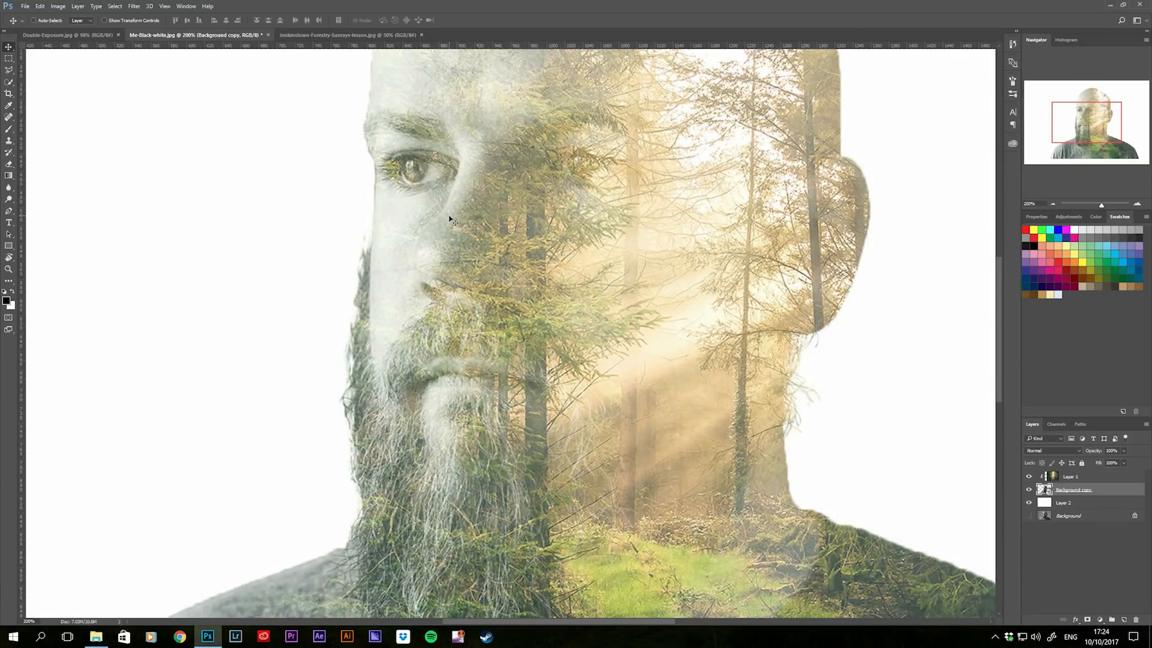
pyautogui.hotkey('ctrl', '-')
pyautogui.hotkey('ctrl', '-')
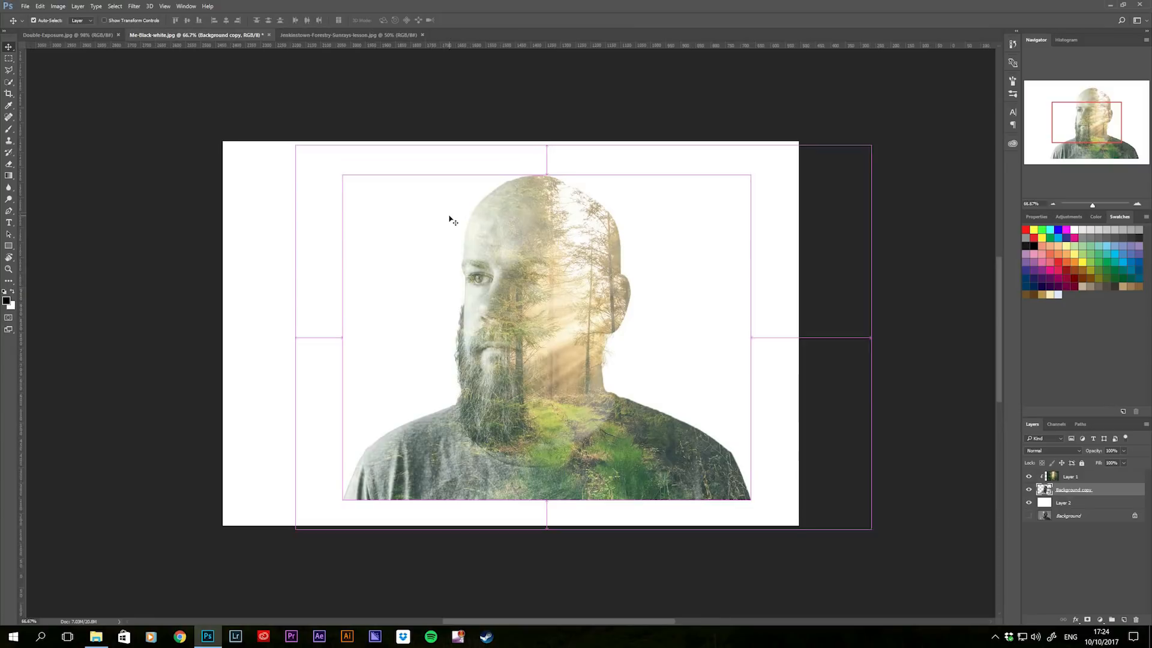
pyautogui.hotkey('ctrl', '+')
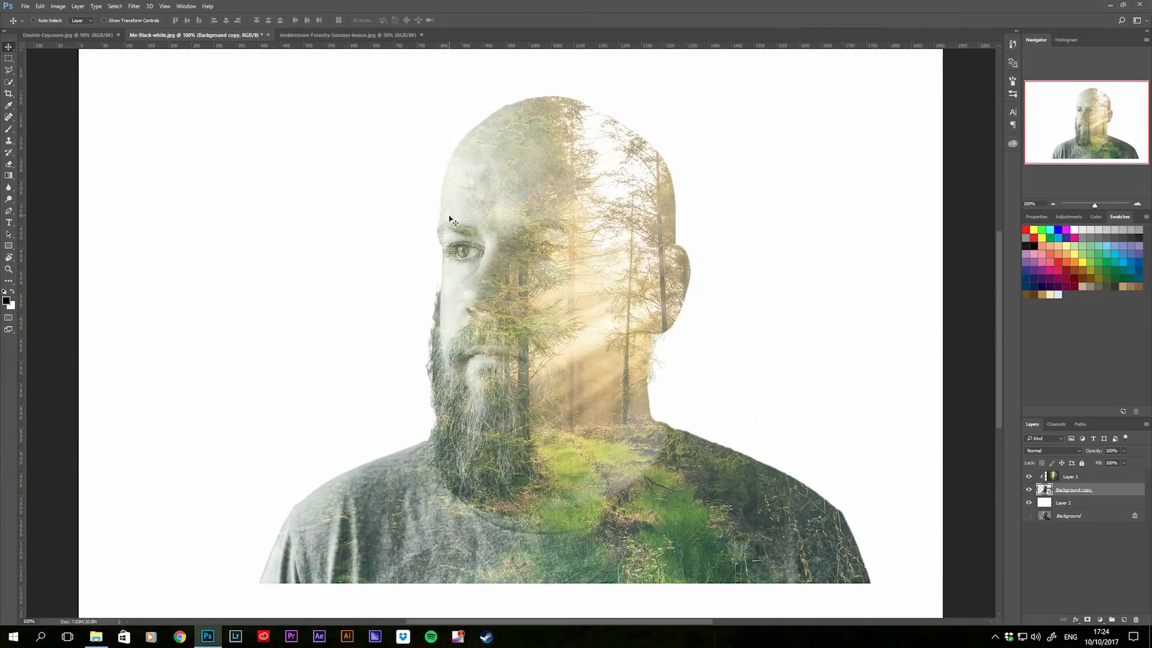
pyautogui.hotkey('ctrl', '-')
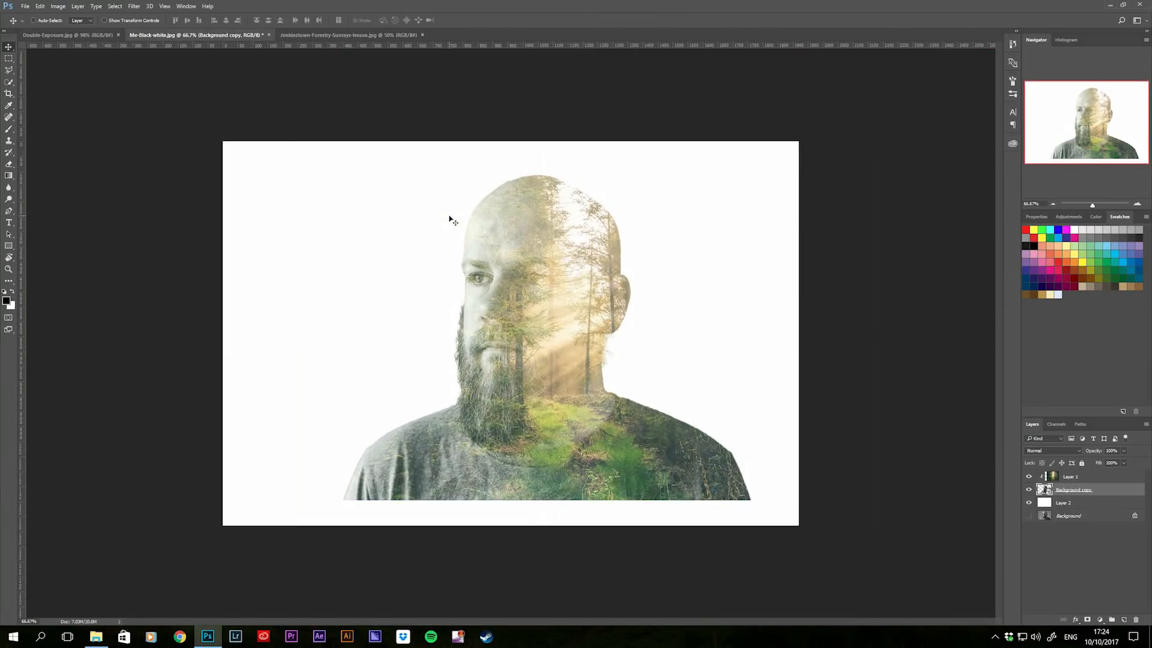
# Step: Move the portrait straight down until the cut-off shirt meets the canvas's bottom edge
pyautogui.hotkey('shift', 'Down')
pyautogui.hotkey('shift', 'Down')
pyautogui.hotkey('shift', 'Down')
pyautogui.hotkey('shift', 'Down')
pyautogui.hotkey('shift', 'Down')
pyautogui.hotkey('shift', 'Down')
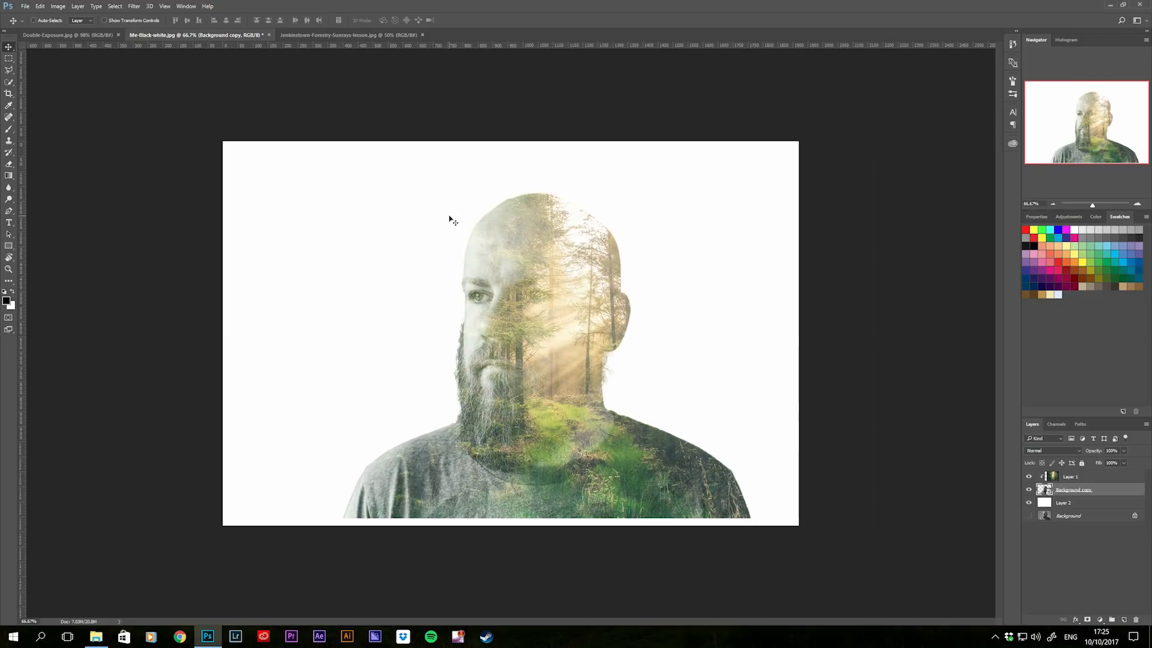
pyautogui.press('Down')
pyautogui.press('Down')
pyautogui.press('Down')
pyautogui.press('Down')
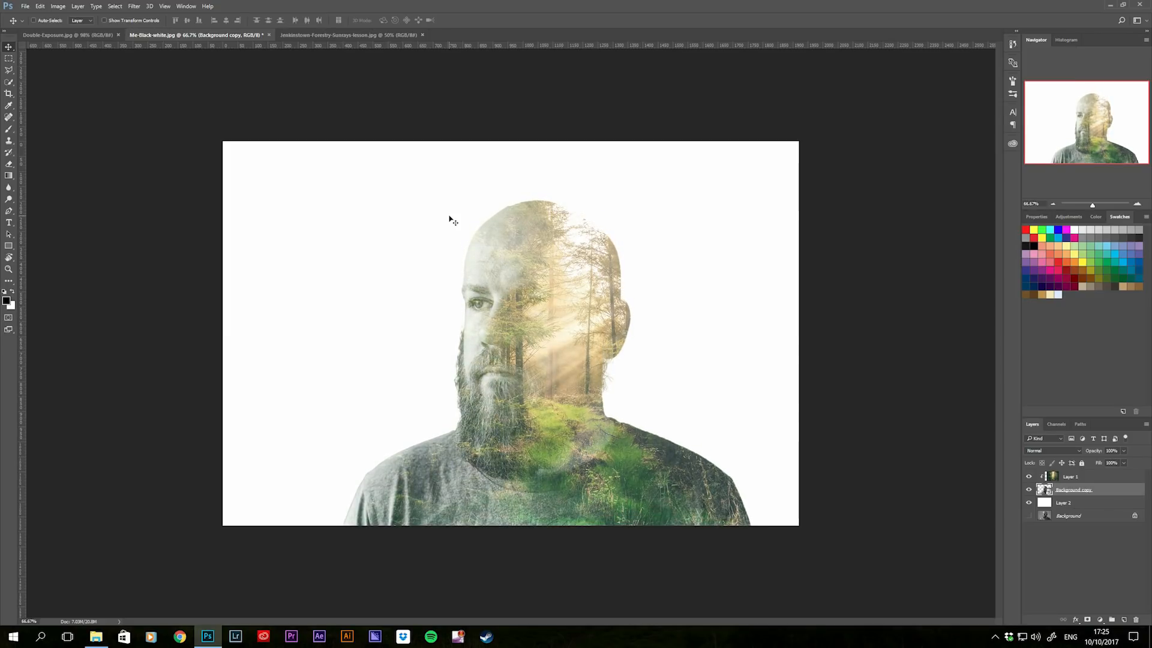
# Step: Fine-tune the position of the forest layer over the lowered portrait's face
pyautogui.click(1071, 477)
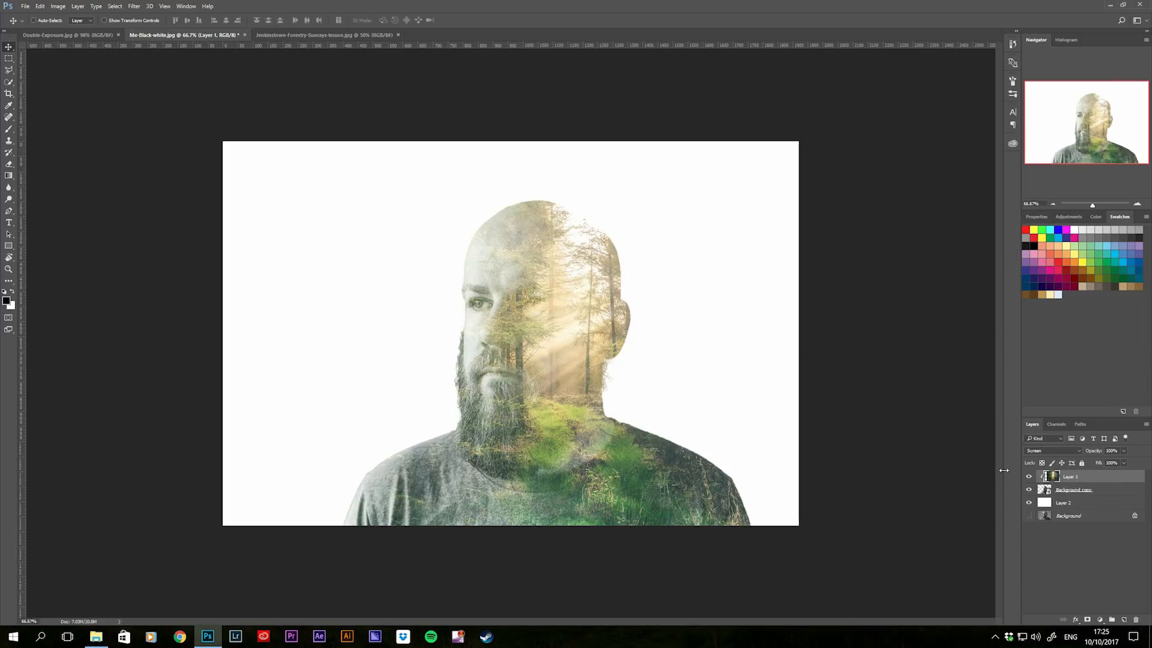
pyautogui.moveTo(589, 267); pyautogui.dragTo(585, 309)
pyautogui.hotkey('ctrl', '1')
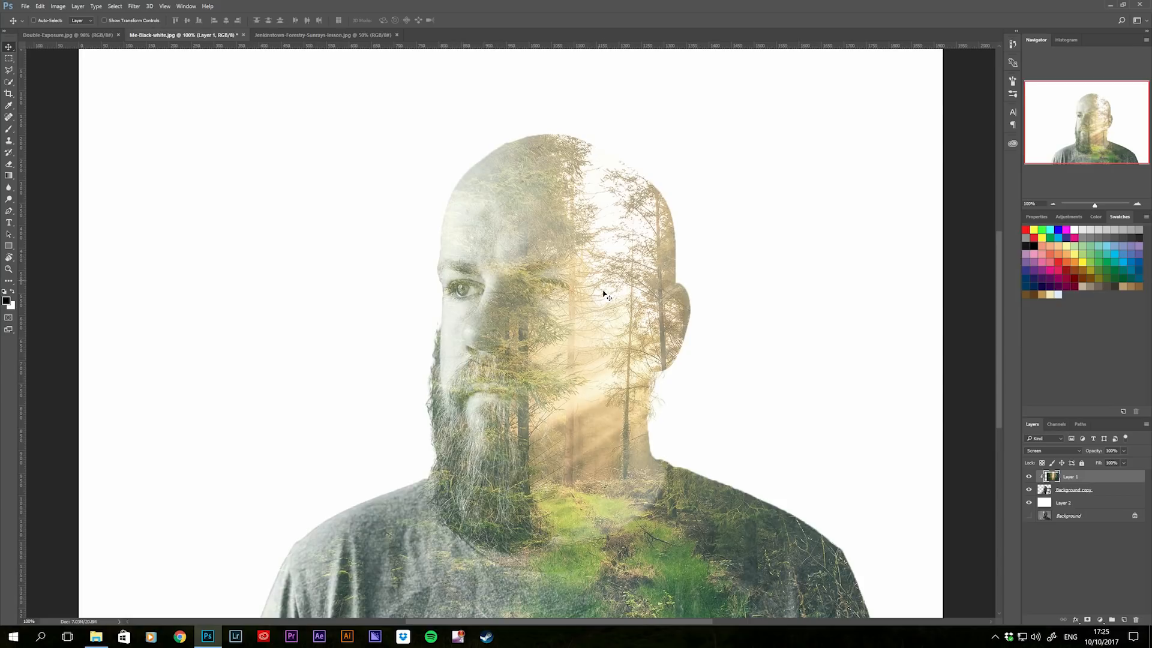
pyautogui.moveTo(578, 316); pyautogui.dragTo(572, 319)
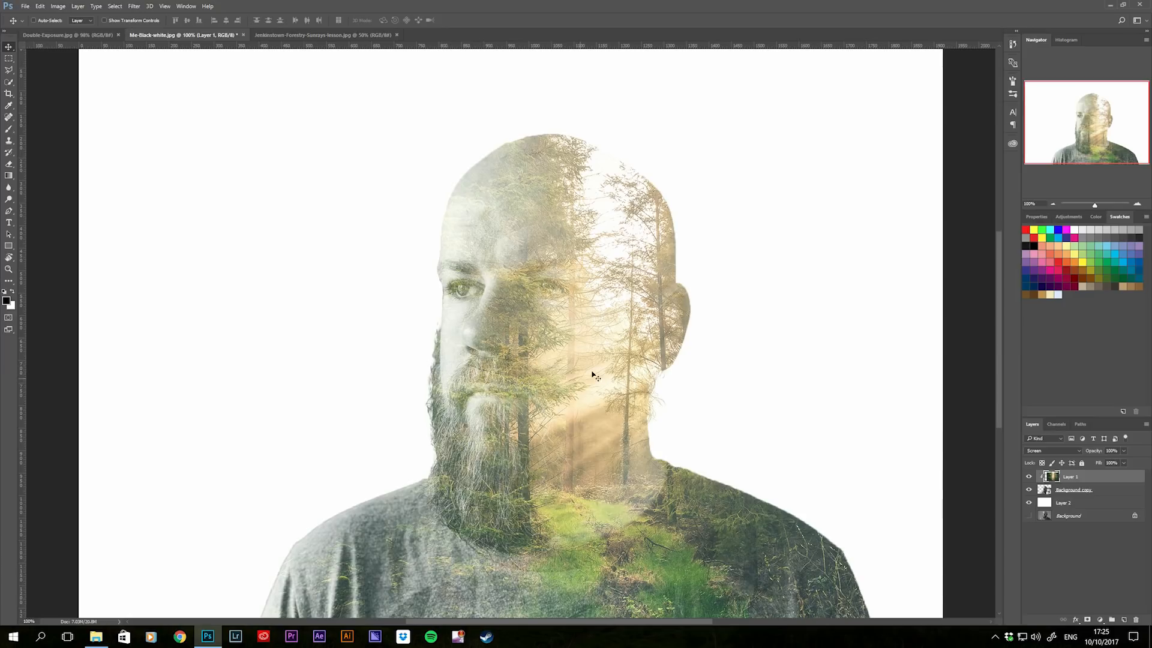
# Step: Nudge the forest layer slightly upward over the face and add a layer mask to it
pyautogui.moveTo(569, 328); pyautogui.dragTo(573, 321)
pyautogui.moveTo(560, 363); pyautogui.dragTo(562, 358)
pyautogui.click(1088, 621)
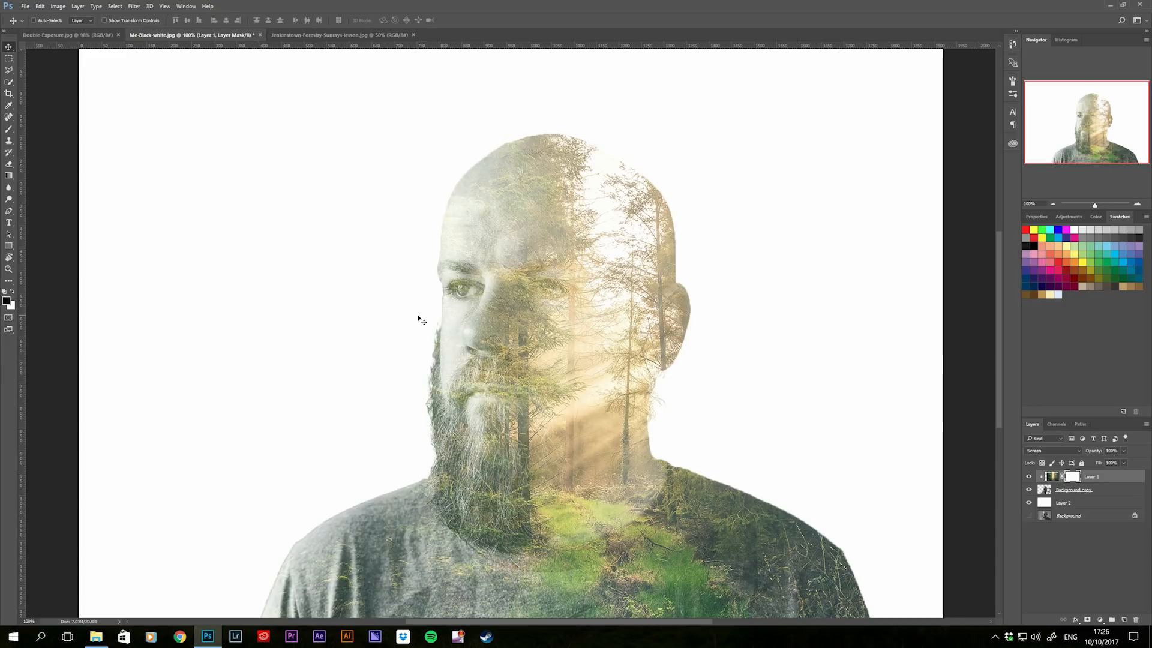
# Step: Select the Brush tool for the forest layer's mask and reduce its size to 200 px
pyautogui.press('b')
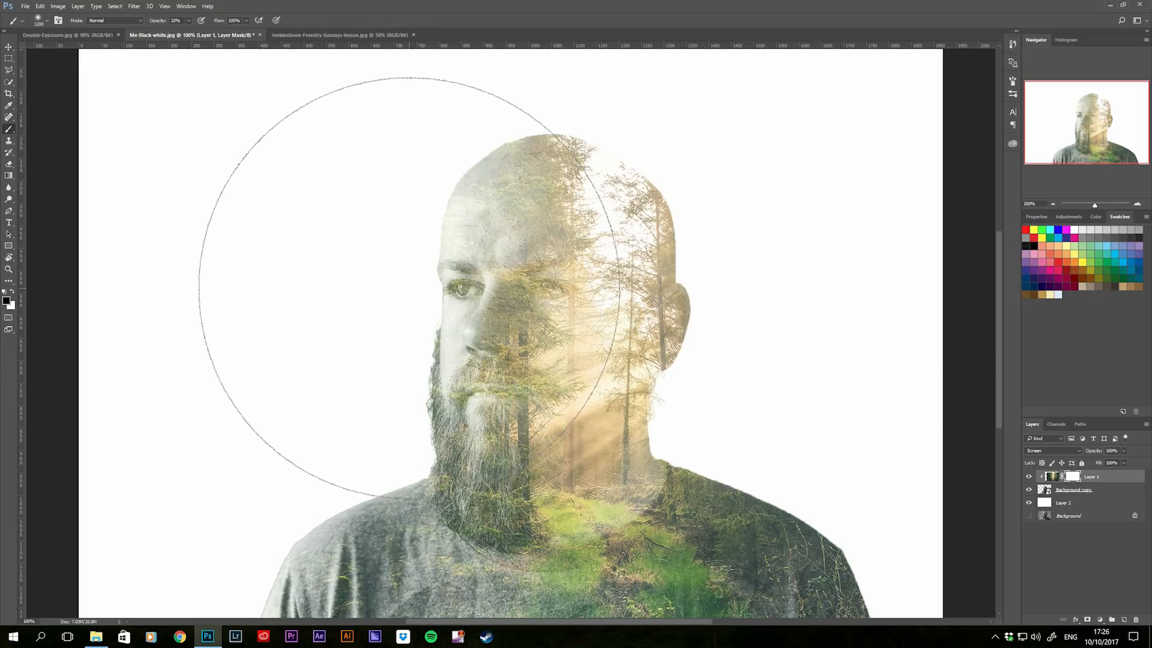
pyautogui.press('[')
pyautogui.press('[')
pyautogui.press('[')
pyautogui.press('[')
pyautogui.press('[')
pyautogui.press('[')
pyautogui.press('[')
pyautogui.press('[')
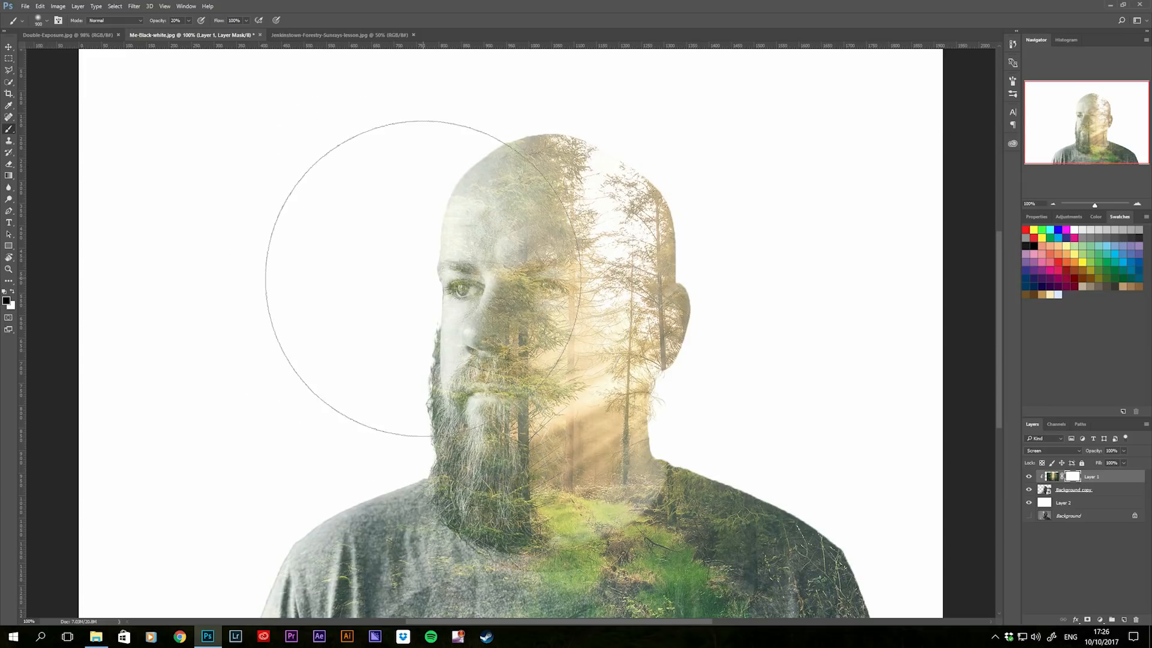
pyautogui.press('[')
pyautogui.press('[')
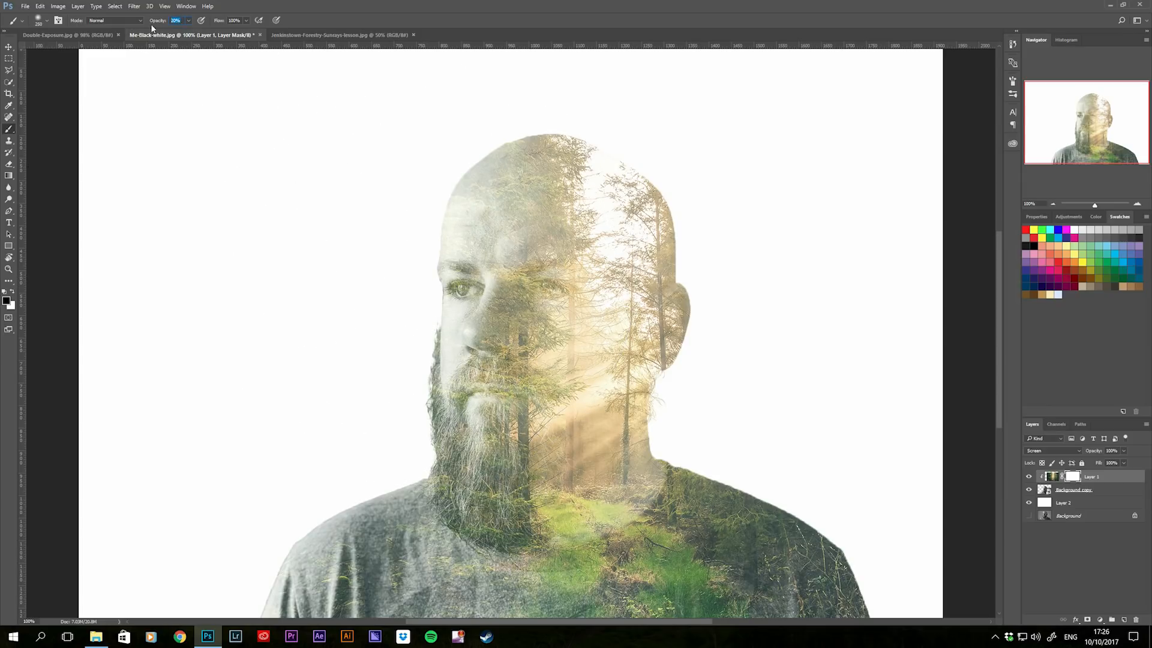
# Step: Try masking the forest off the face with black at 100% brush opacity, and undo the painting
pyautogui.write('00')
pyautogui.moveTo(573, 111); pyautogui.dragTo(456, 363)
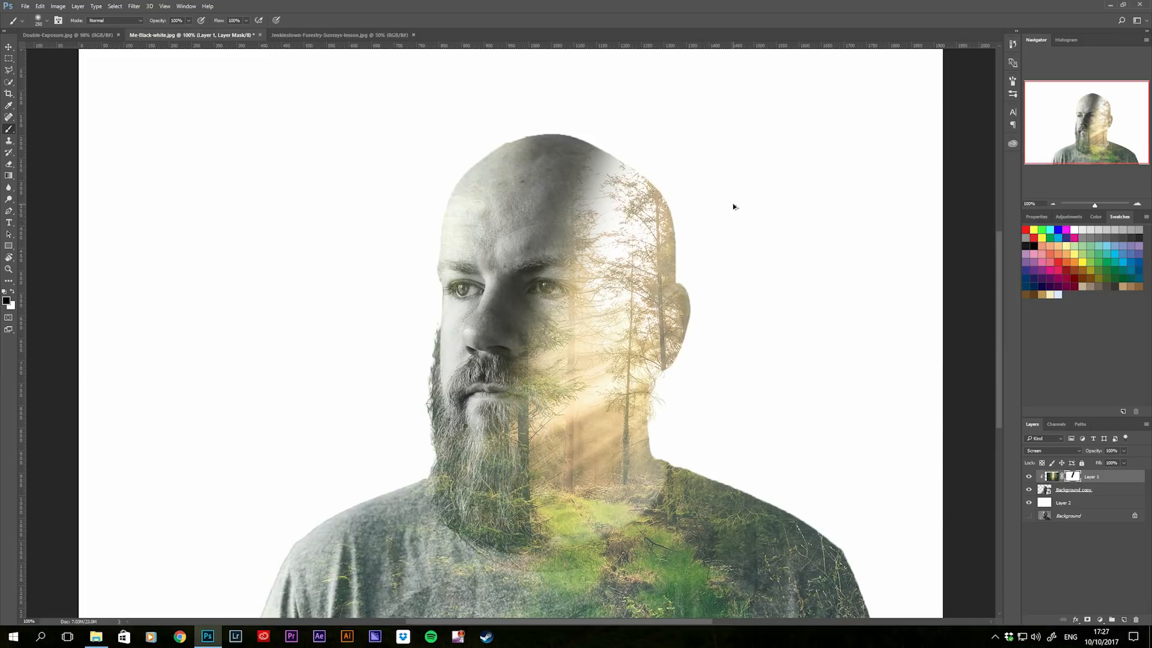
pyautogui.hotkey('ctrl', 'z')
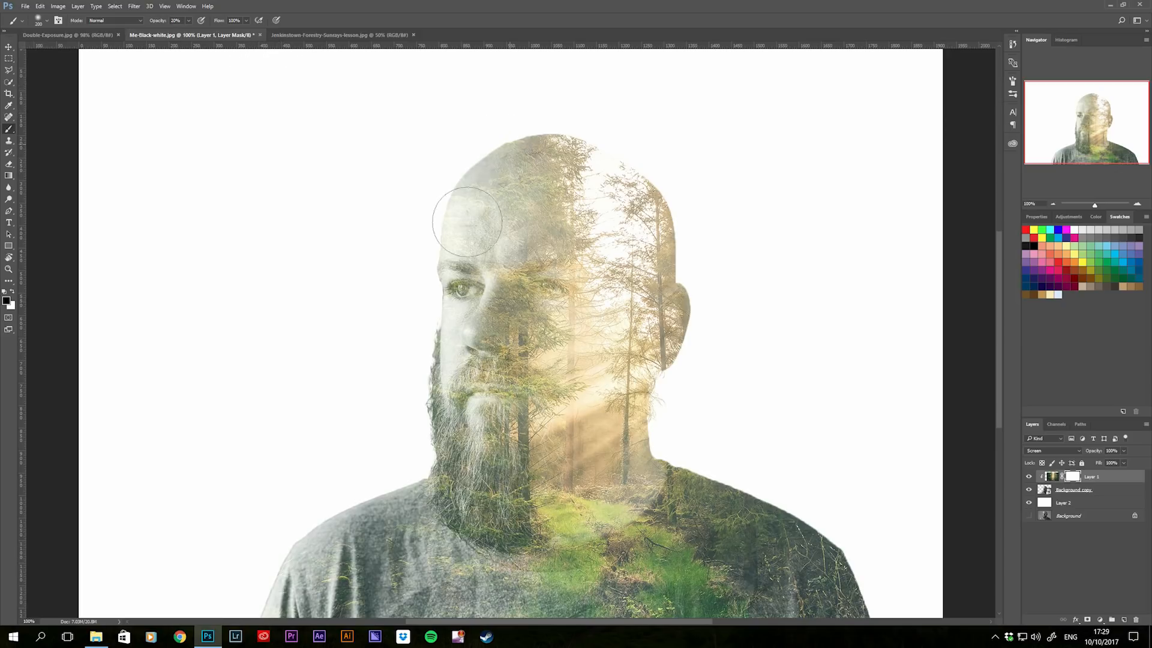
# Step: Paint black on the forest mask at 20% opacity over the forehead, near eye, nose and beard, using a smaller brush for the finer areas
pyautogui.moveTo(467, 222)
pyautogui.mouseDown()
pyautogui.moveTo(442, 232)
pyautogui.moveTo(478, 141)
pyautogui.moveTo(442, 196)
pyautogui.moveTo(453, 249)
pyautogui.moveTo(411, 458)
pyautogui.moveTo(412, 442)
pyautogui.moveTo(416, 380)
pyautogui.moveTo(456, 509)
pyautogui.moveTo(412, 324)
pyautogui.moveTo(439, 268)
pyautogui.moveTo(470, 331)
pyautogui.moveTo(504, 282)
pyautogui.mouseUp()
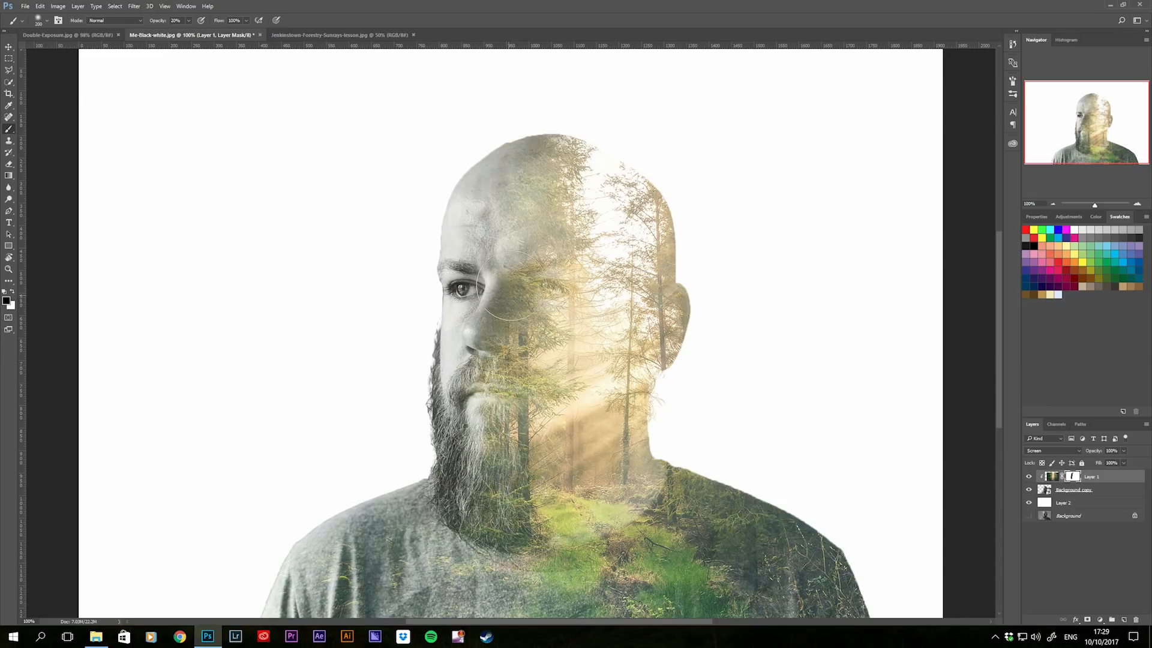
pyautogui.moveTo(530, 268); pyautogui.dragTo(595, 137)
pyautogui.press('[')
pyautogui.press('[')
pyautogui.press('[')
pyautogui.press('[')
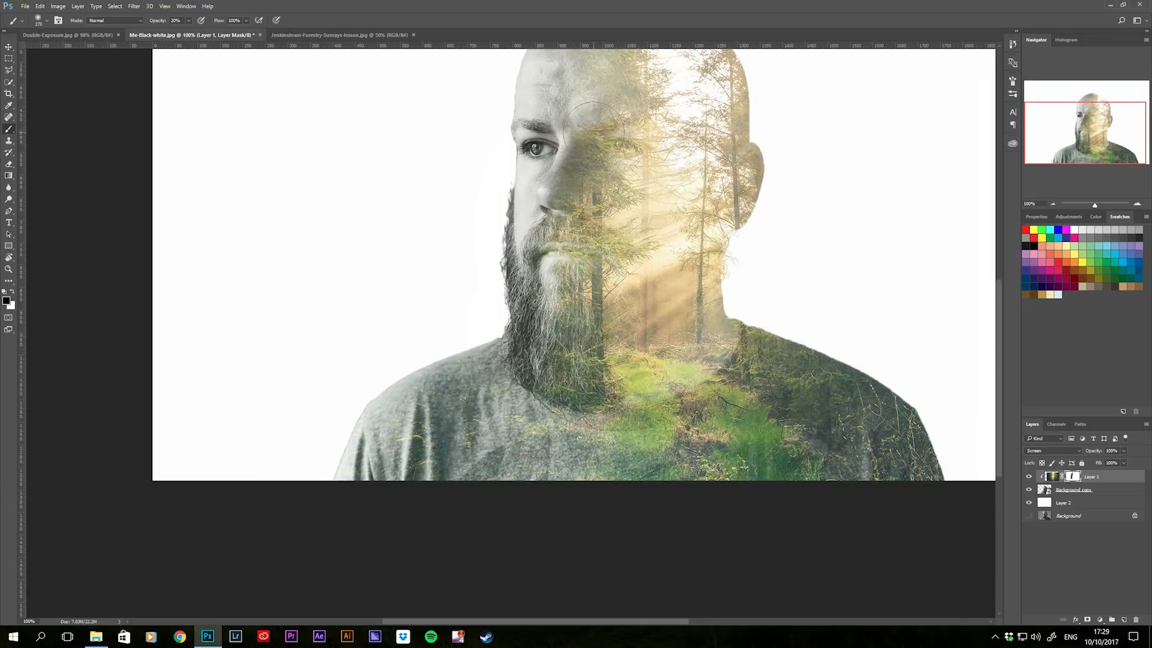
pyautogui.moveTo(624, 150); pyautogui.dragTo(631, 167)
# Step: Paint black on the forest mask with a small brush to bring out the far eye beneath the trees
pyautogui.hotkey('ctrl', '+')
pyautogui.hotkey('ctrl', '+')
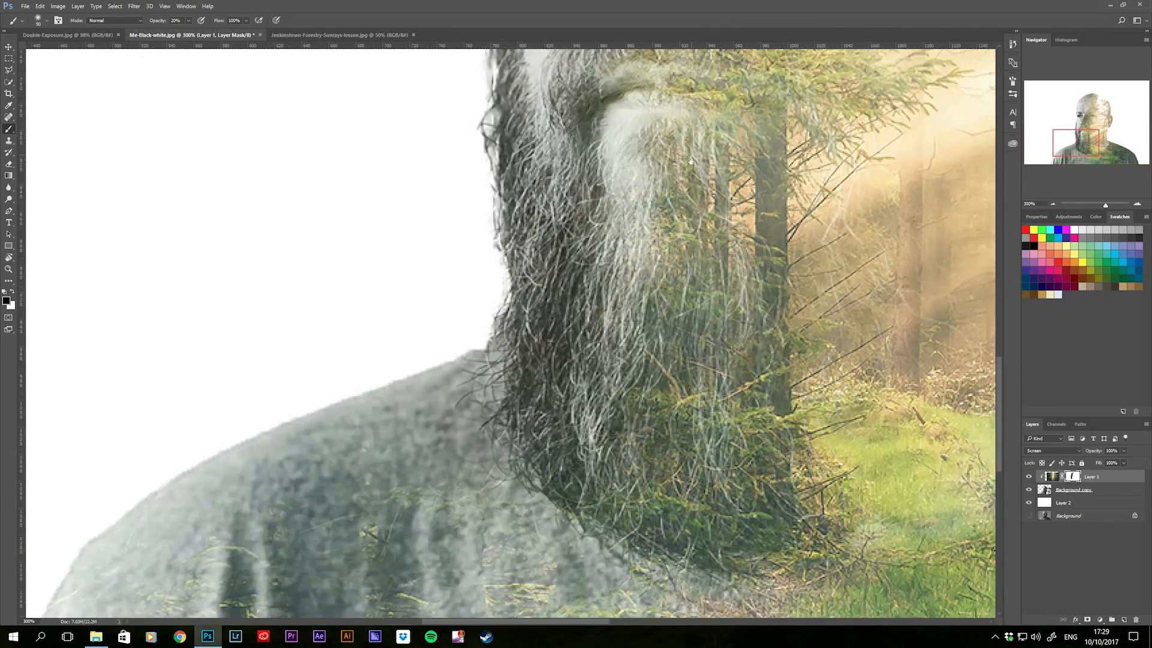
pyautogui.scroll(5, 563, 178)
pyautogui.scroll(5, 563, 178)
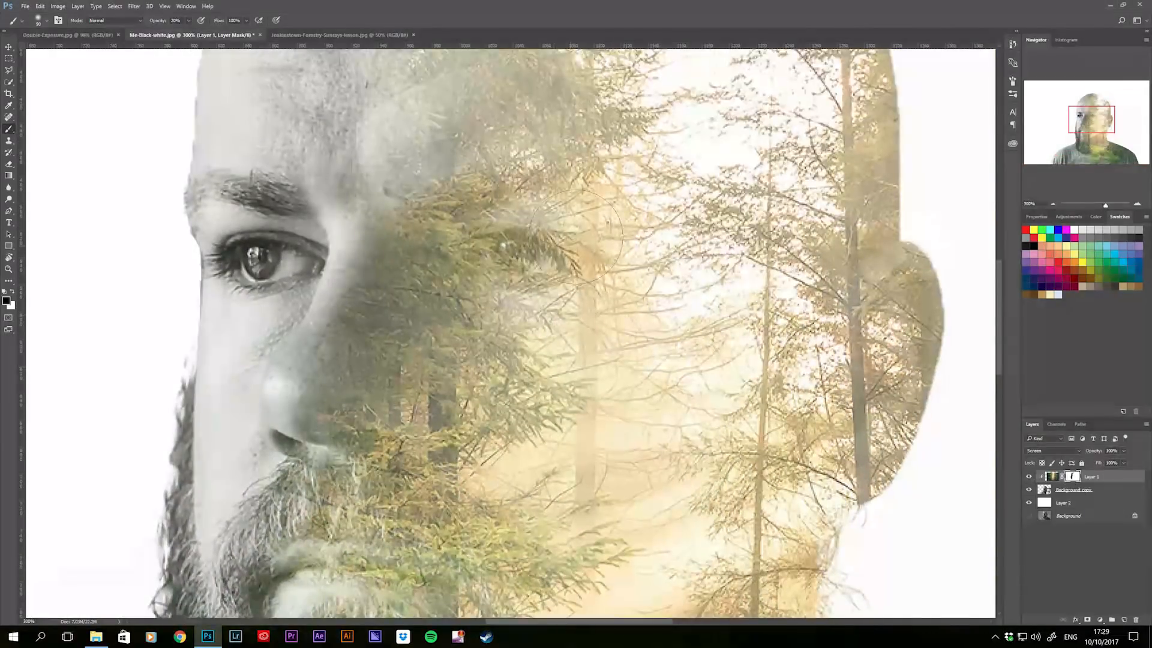
pyautogui.moveTo(543, 244); pyautogui.dragTo(513, 253)
# Step: Lower the brush opacity to 10% and softly mask the forest around the far eye, its eyebrow and the bridge of the nose
pyautogui.press(']')
pyautogui.press(']')
pyautogui.press(']')
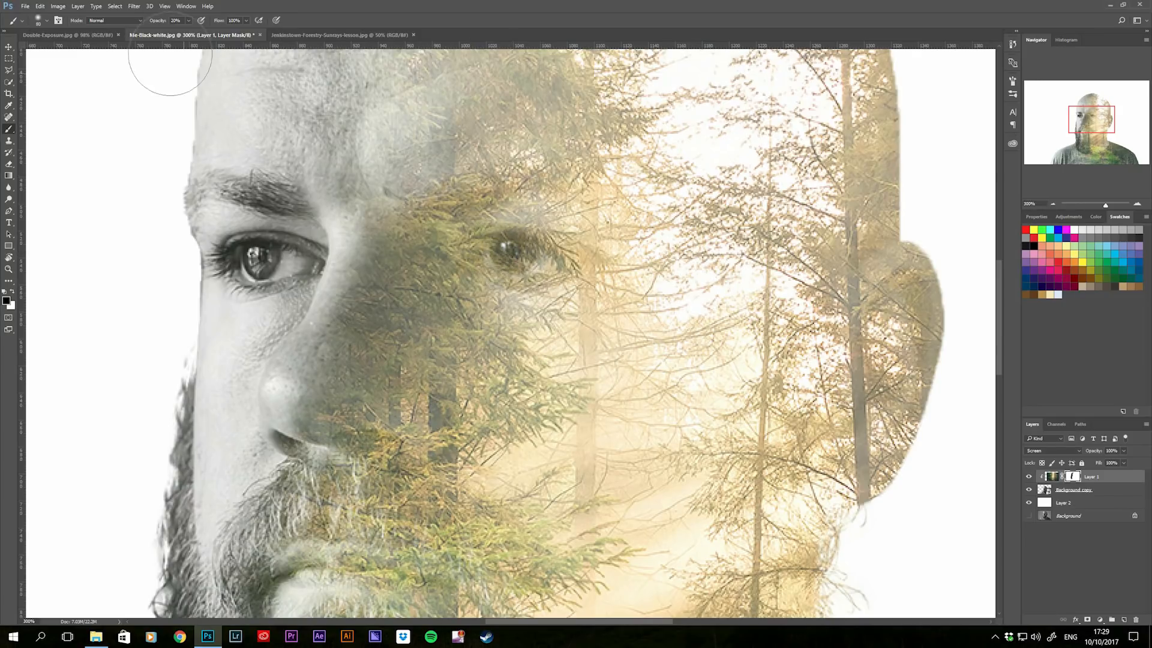
pyautogui.write('10')
pyautogui.press('Return')
pyautogui.moveTo(480, 252); pyautogui.dragTo(502, 258)
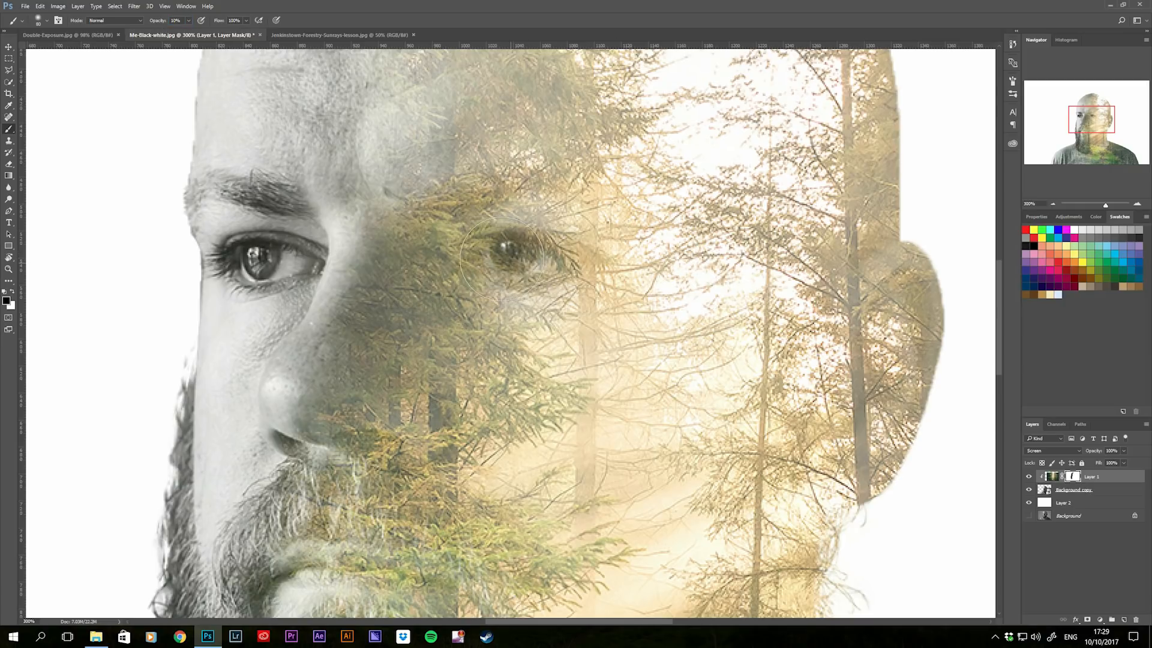
pyautogui.moveTo(432, 205); pyautogui.dragTo(497, 192)
pyautogui.moveTo(426, 191); pyautogui.dragTo(447, 204)
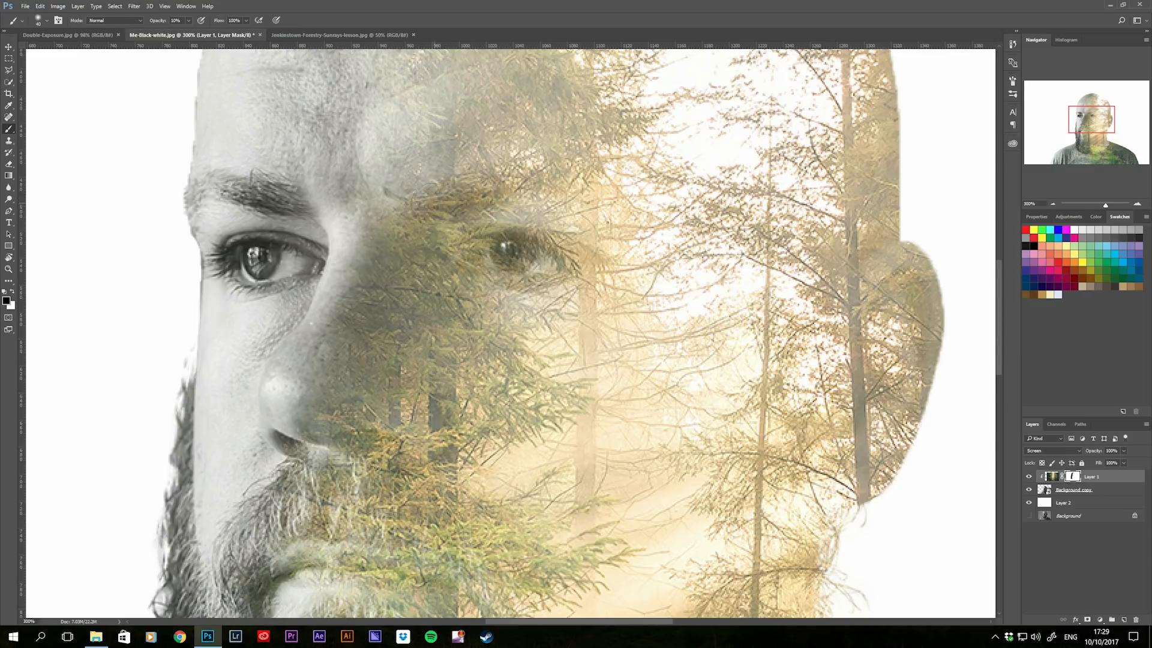
pyautogui.press(']')
pyautogui.moveTo(384, 279)
pyautogui.mouseDown()
pyautogui.moveTo(374, 252)
pyautogui.moveTo(378, 295)
pyautogui.moveTo(393, 267)
pyautogui.moveTo(385, 292)
pyautogui.mouseUp()
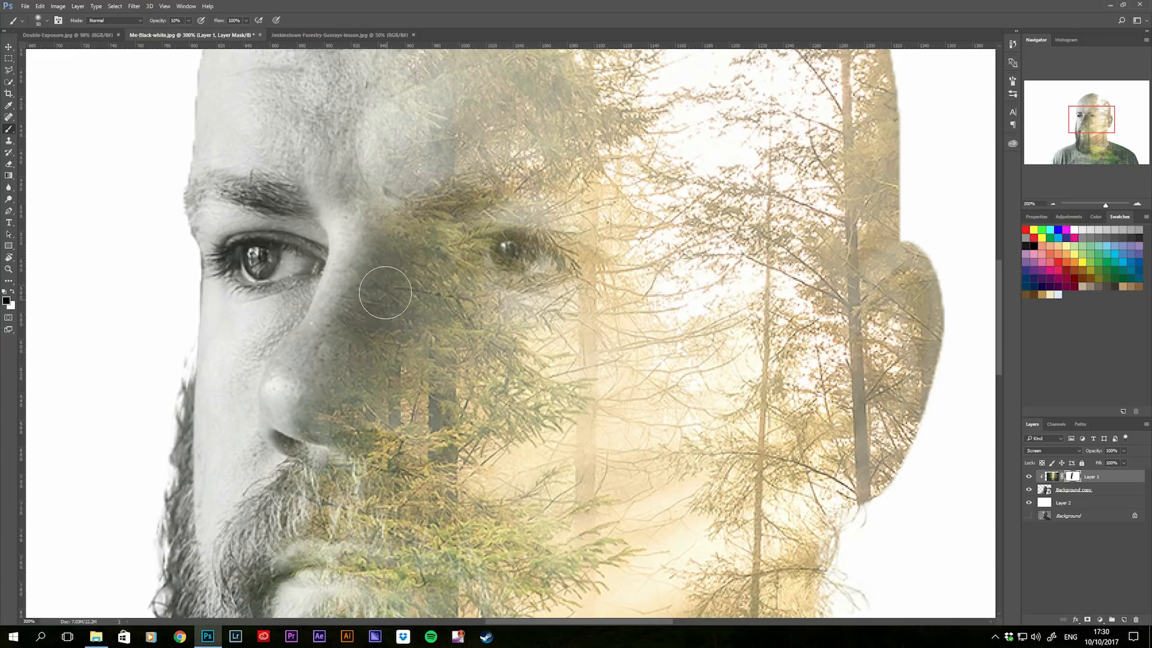
# Step: Set the brush opacity to 20%, enlarge the brush to about 250 px and fade the forest from the shoulders of the shirt
pyautogui.hotkey('ctrl', '1')
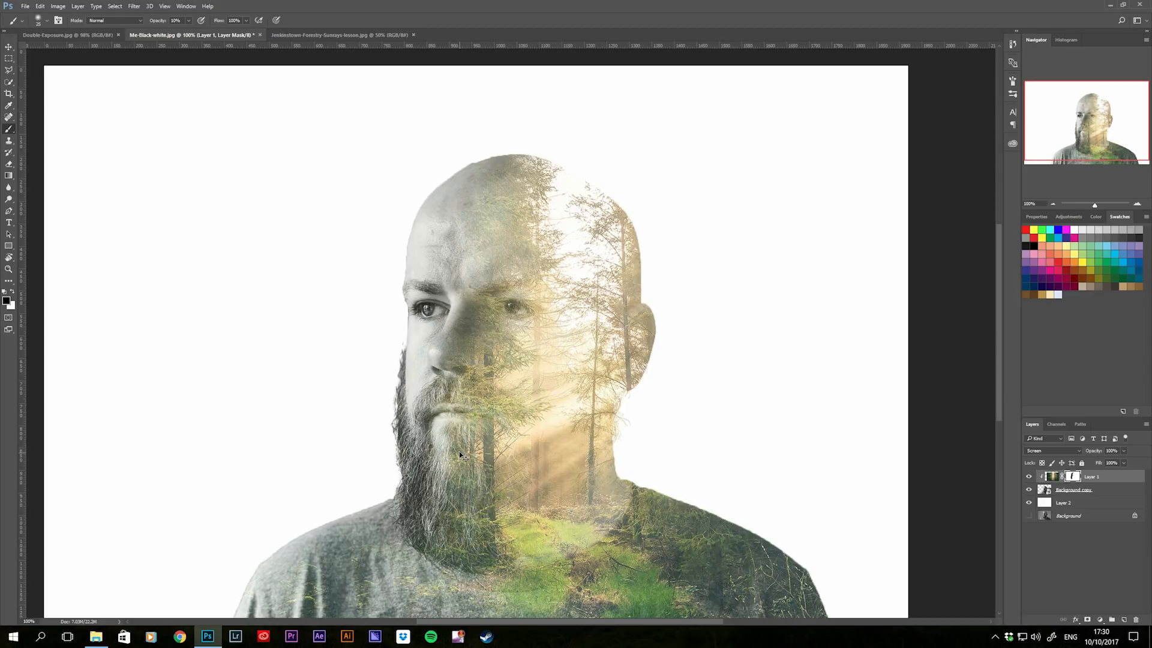
pyautogui.hotkey('ctrl', '-')
pyautogui.hotkey('ctrl', '+')
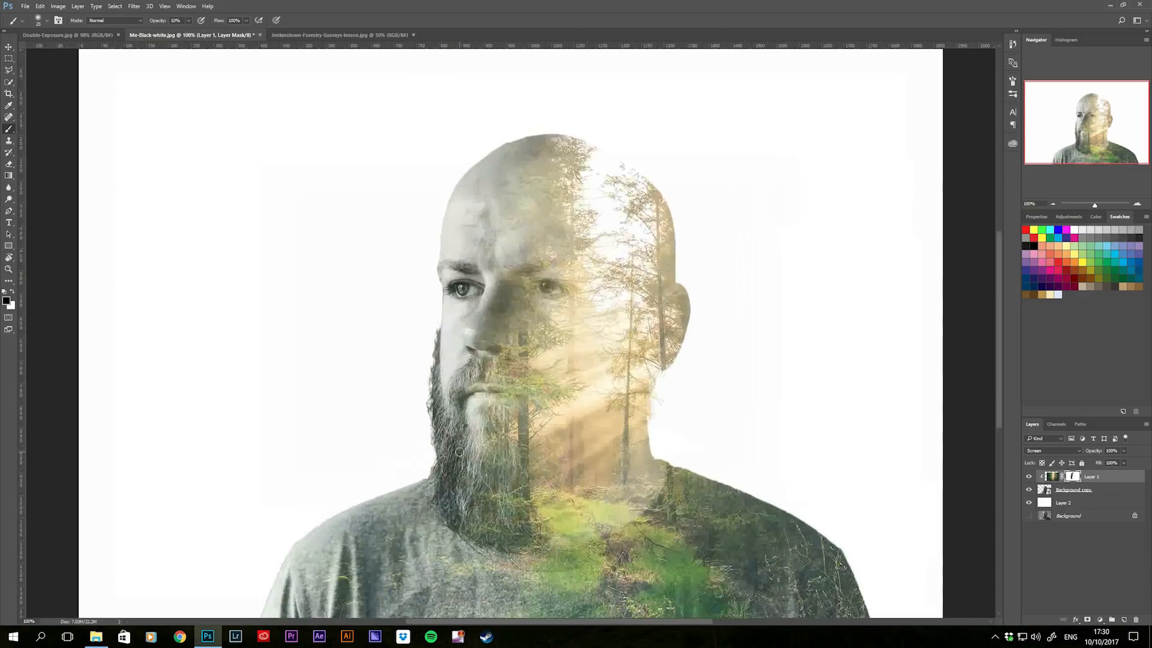
pyautogui.moveTo(612, 390); pyautogui.dragTo(599, 313)
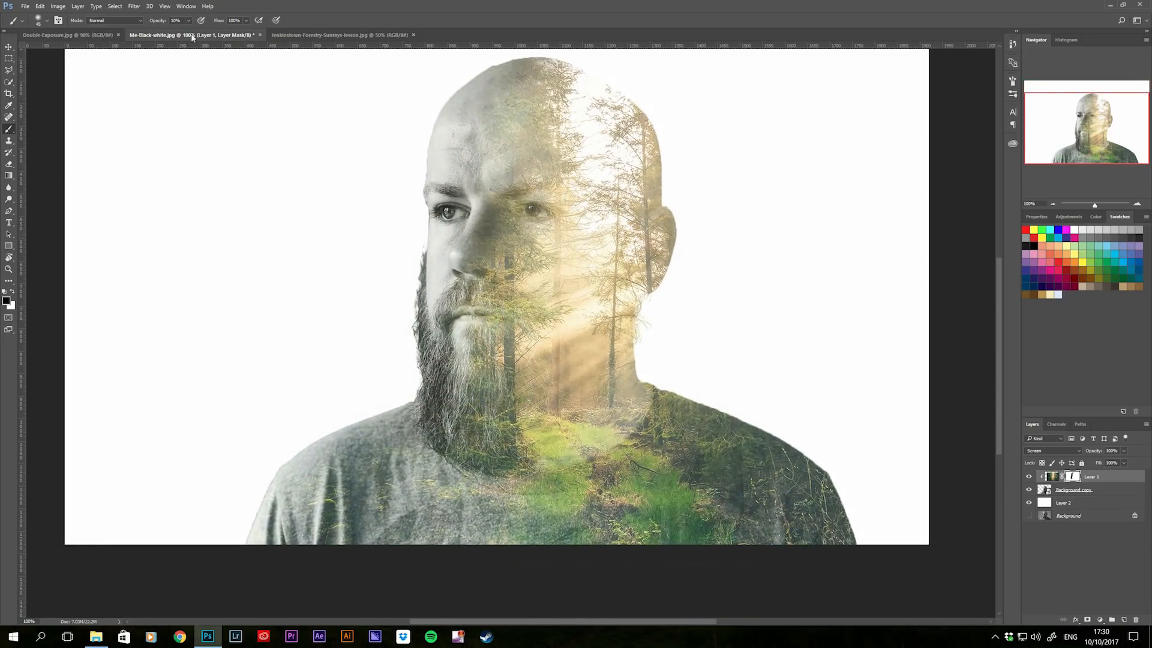
pyautogui.click(165, 21)
pyautogui.press(']')
pyautogui.press(']')
pyautogui.press(']')
pyautogui.press(']')
pyautogui.press(']')
pyautogui.press(']')
pyautogui.press(']')
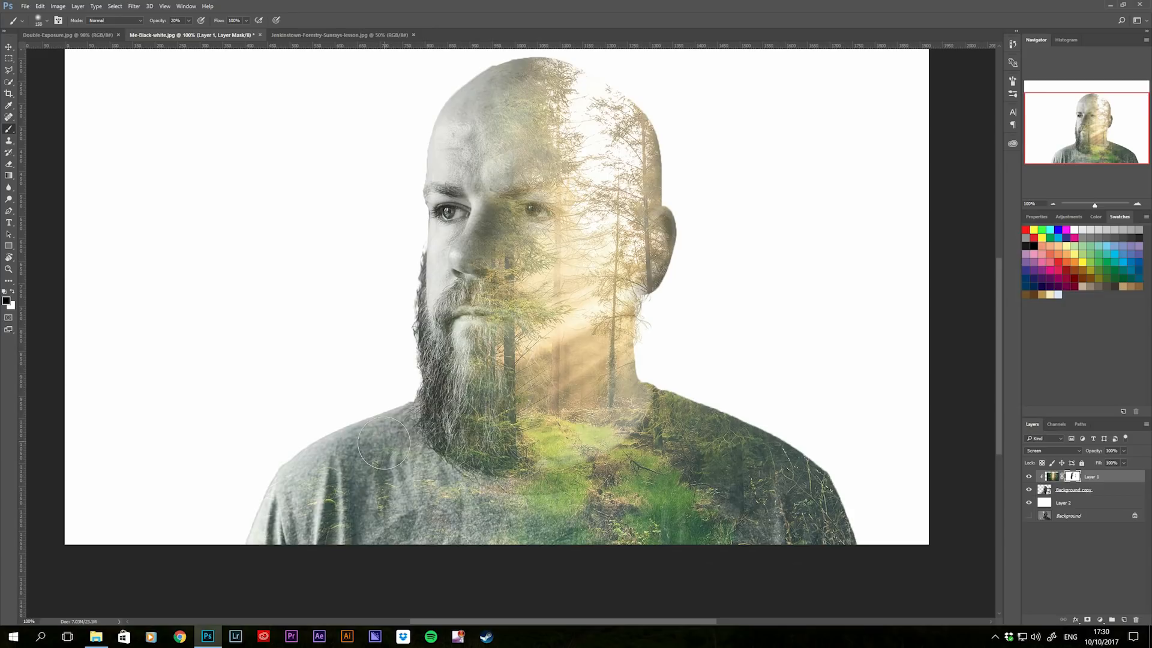
pyautogui.press(']')
pyautogui.press(']')
pyautogui.press(']')
pyautogui.press(']')
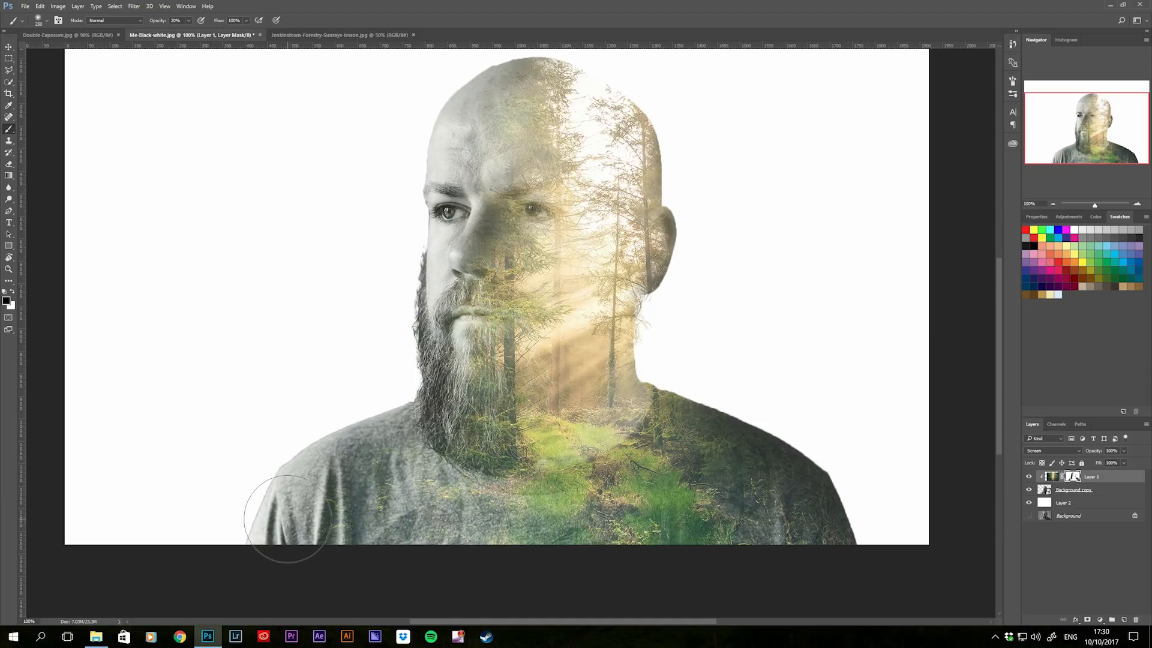
# Step: Continue masking the forest along the shirt's lower edge and outer sides, keeping the greenery at the centre of the chest
pyautogui.hotkey('ctrl', '-')
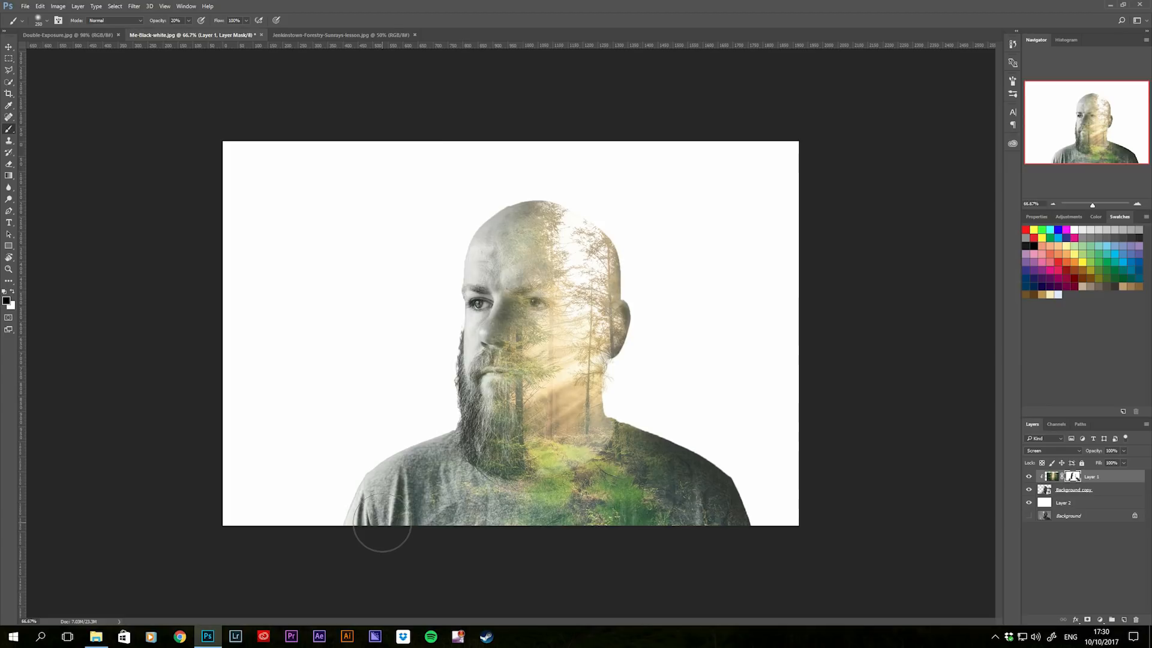
pyautogui.hotkey('ctrl', '+')
pyautogui.hotkey('ctrl', '+')
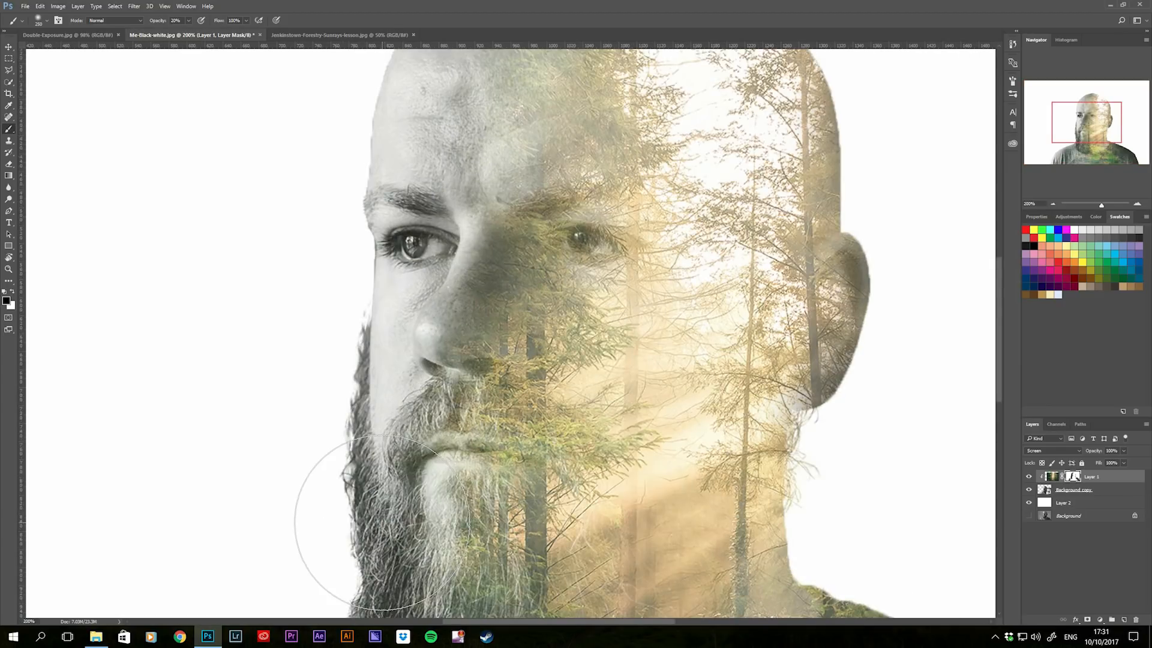
pyautogui.scroll(-10, 680, 344)
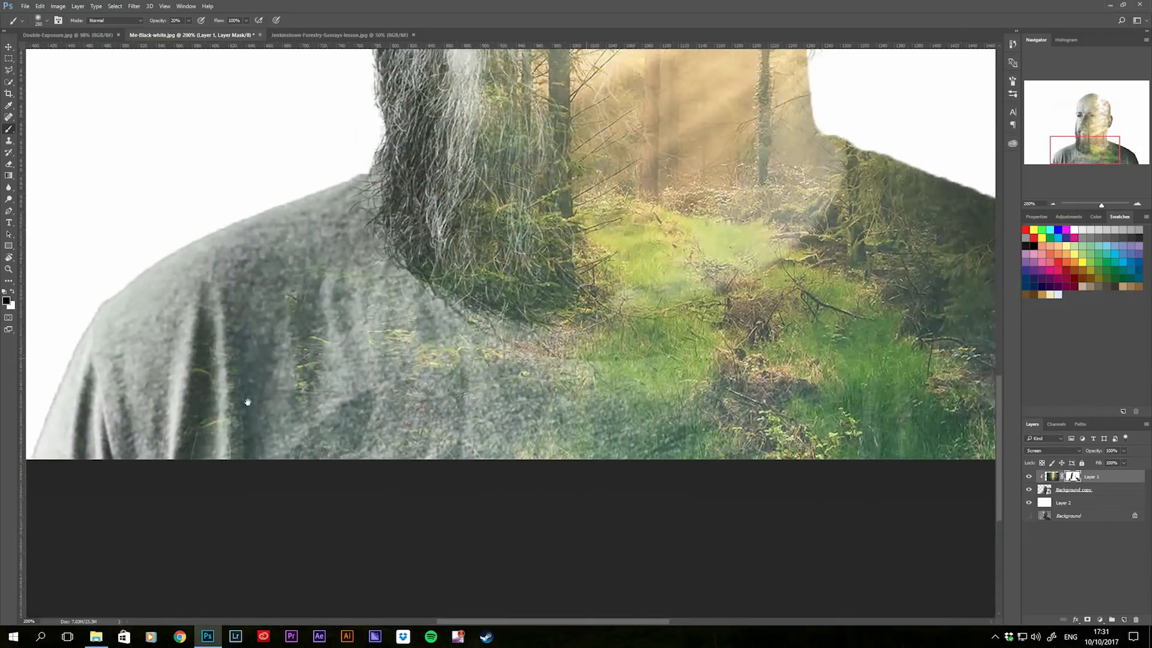
pyautogui.moveTo(248, 402); pyautogui.dragTo(246, 410)
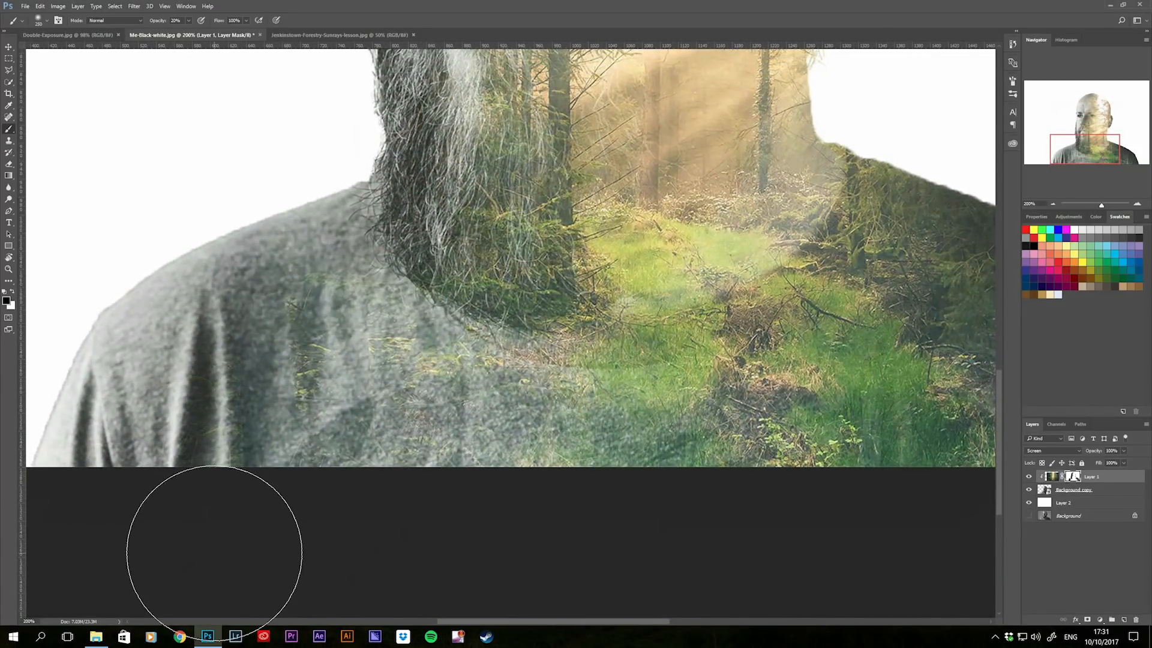
pyautogui.hotkey('ctrl', '-')
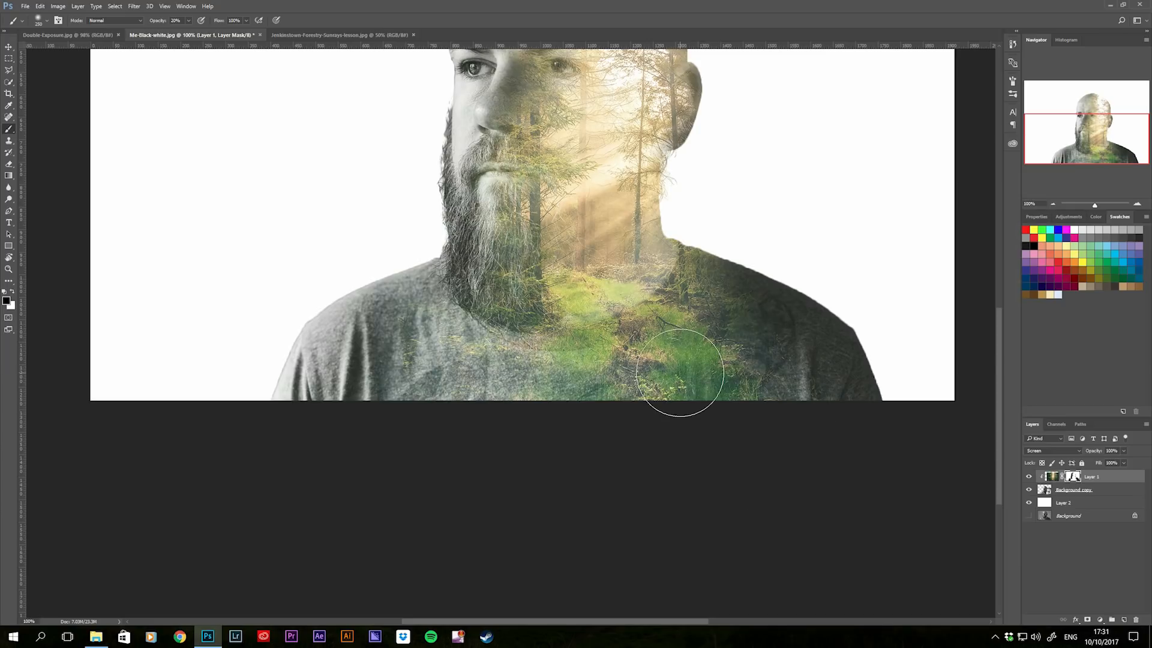
pyautogui.hotkey('ctrl', '-')
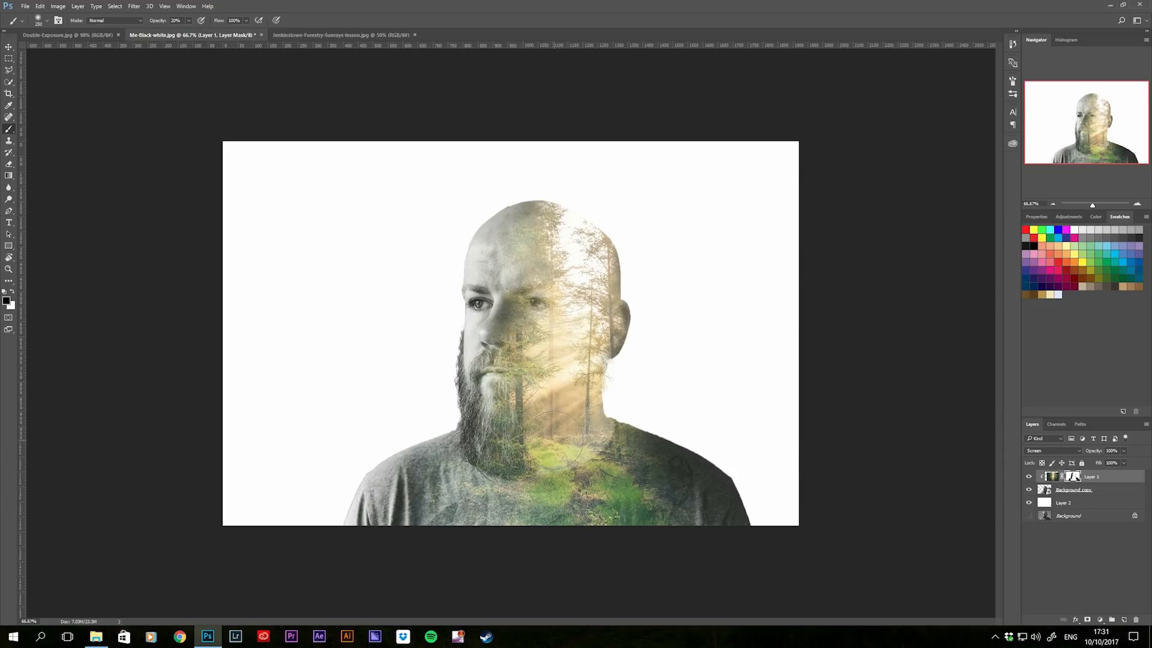
# Step: Add a new empty layer directly above the portrait layer, clipped to the portrait beneath the forest layer
pyautogui.hotkey('ctrl', '+')
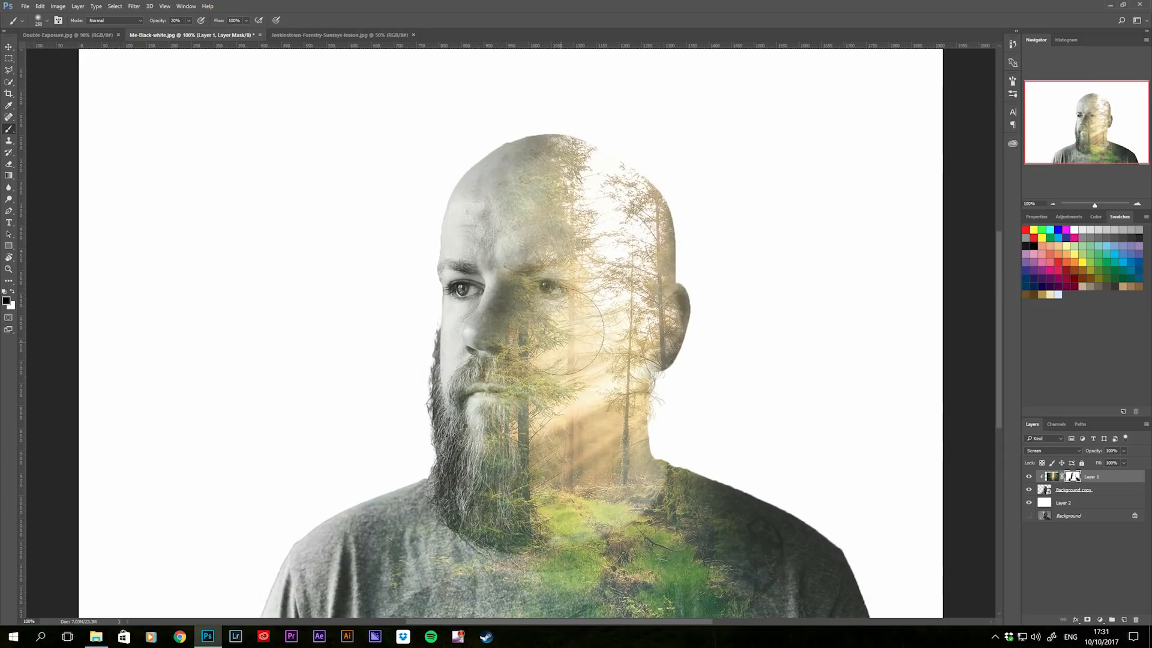
pyautogui.moveTo(601, 363)
pyautogui.mouseDown()
pyautogui.moveTo(600, 269)
pyautogui.moveTo(581, 265)
pyautogui.mouseUp()
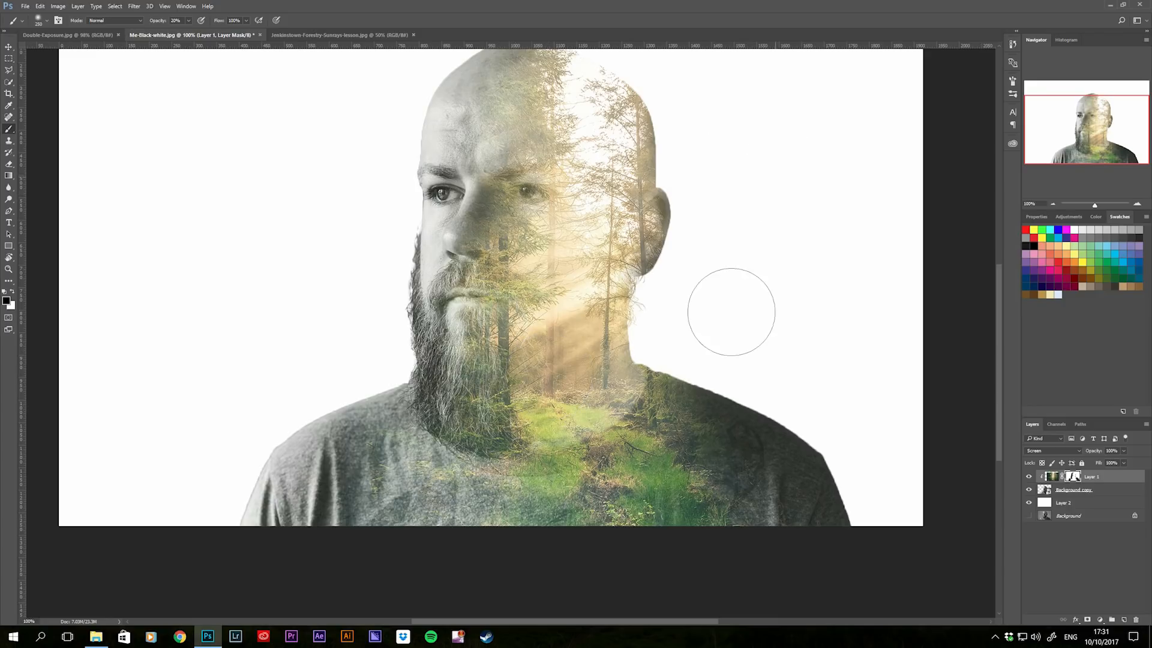
pyautogui.click(1105, 492)
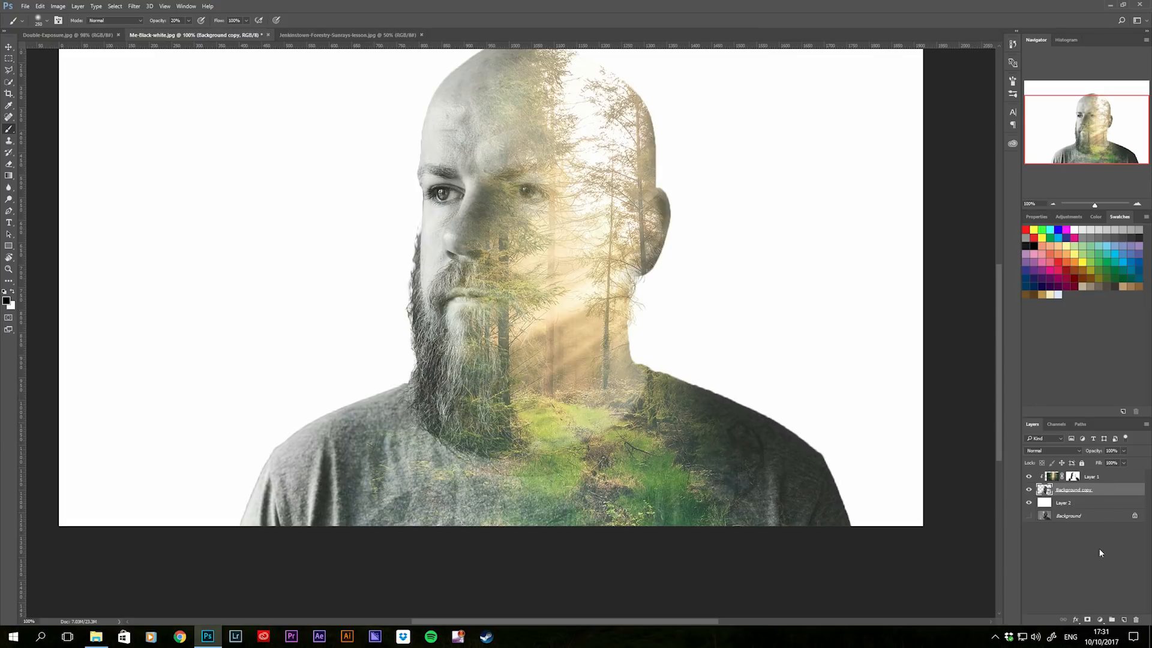
pyautogui.click(1126, 621)
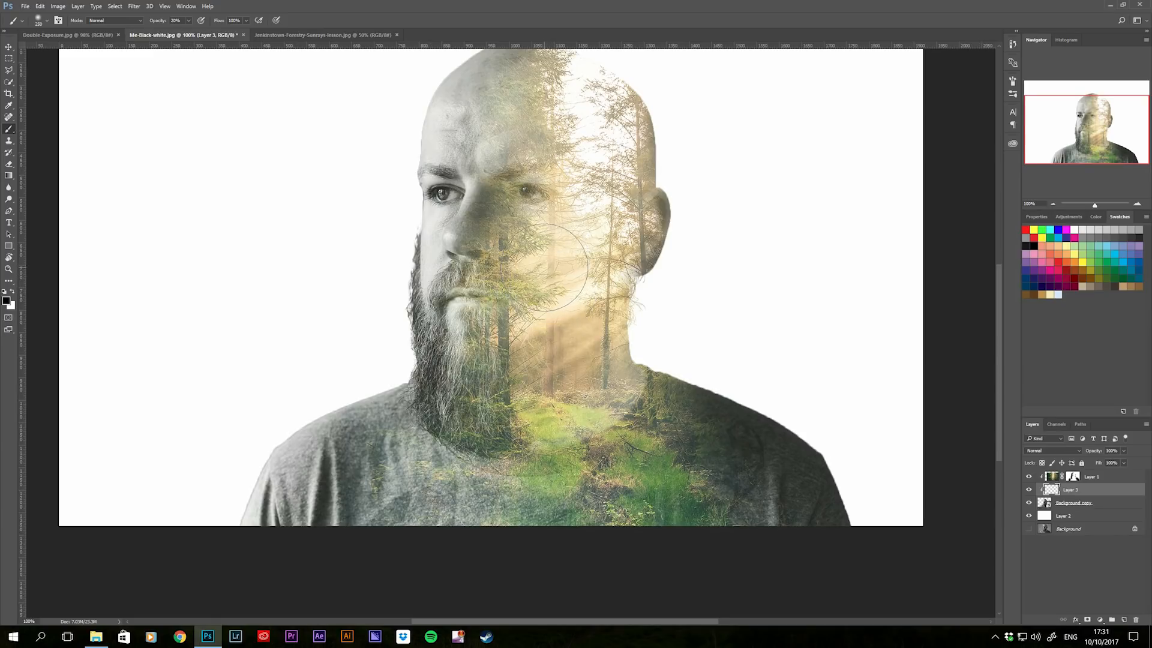
# Step: Rename the forest layer Jenkinstown and the portrait layer Face
pyautogui.click(1093, 478)
pyautogui.doubleClick(1092, 478)
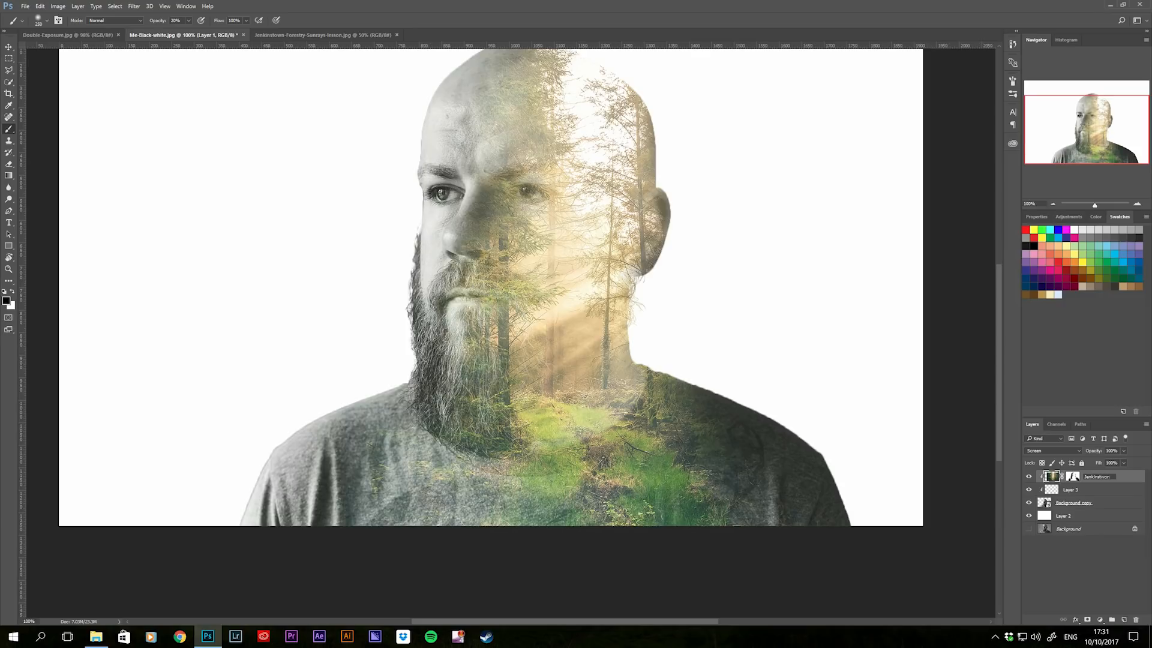
pyautogui.write('Jenkinstown')
pyautogui.press('Return')
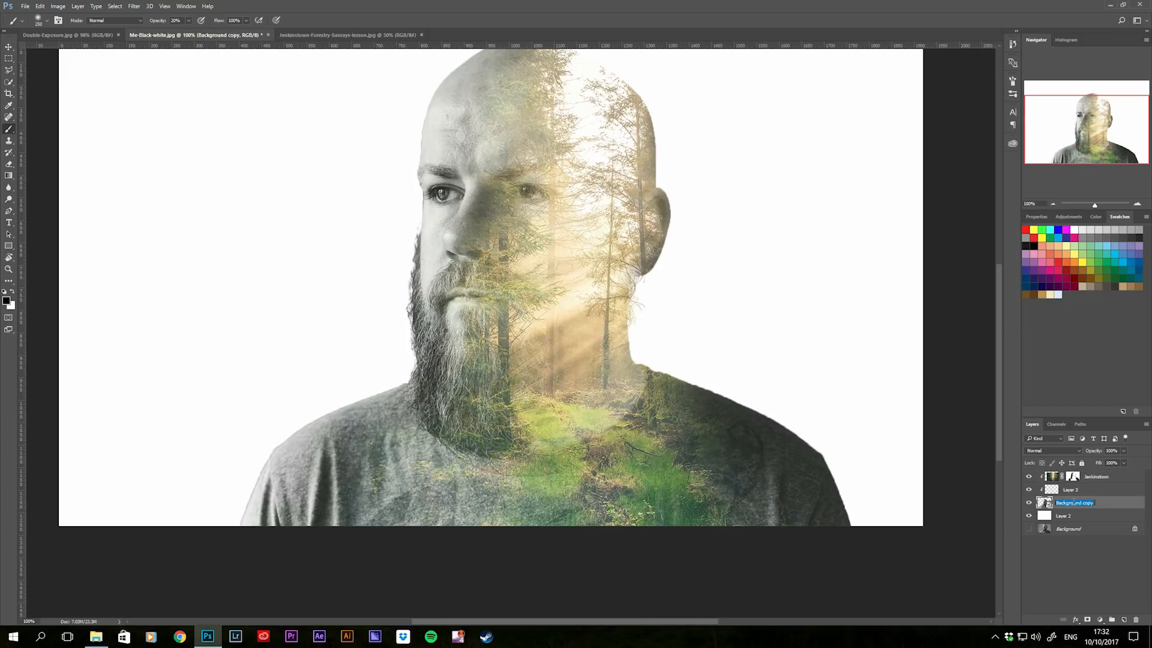
pyautogui.write('Face')
pyautogui.press('Return')
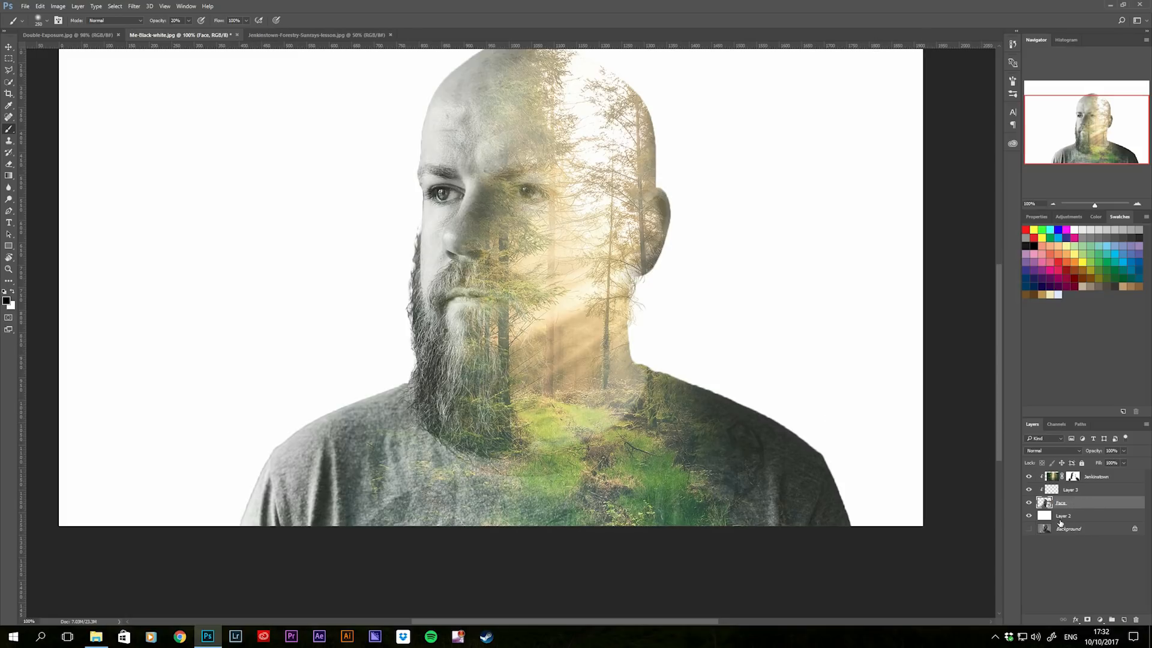
# Step: Rename the white background layer BG and the new empty clipped layer burn
pyautogui.doubleClick(1061, 520)
pyautogui.write('BG')
pyautogui.press('Return')
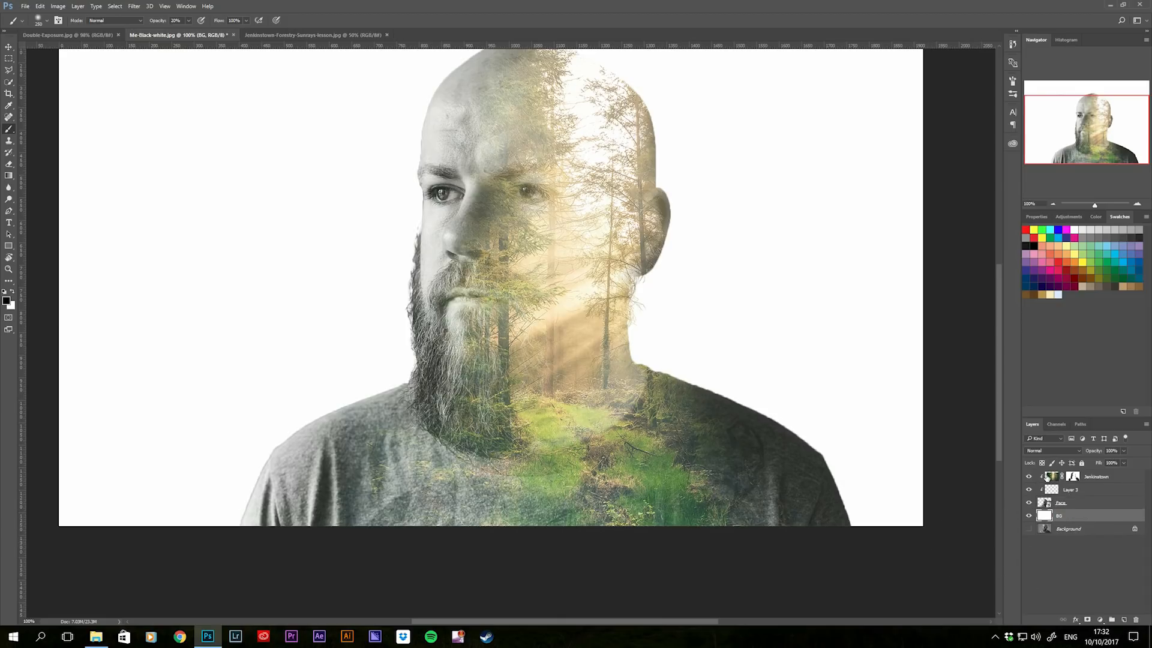
pyautogui.doubleClick(1072, 491)
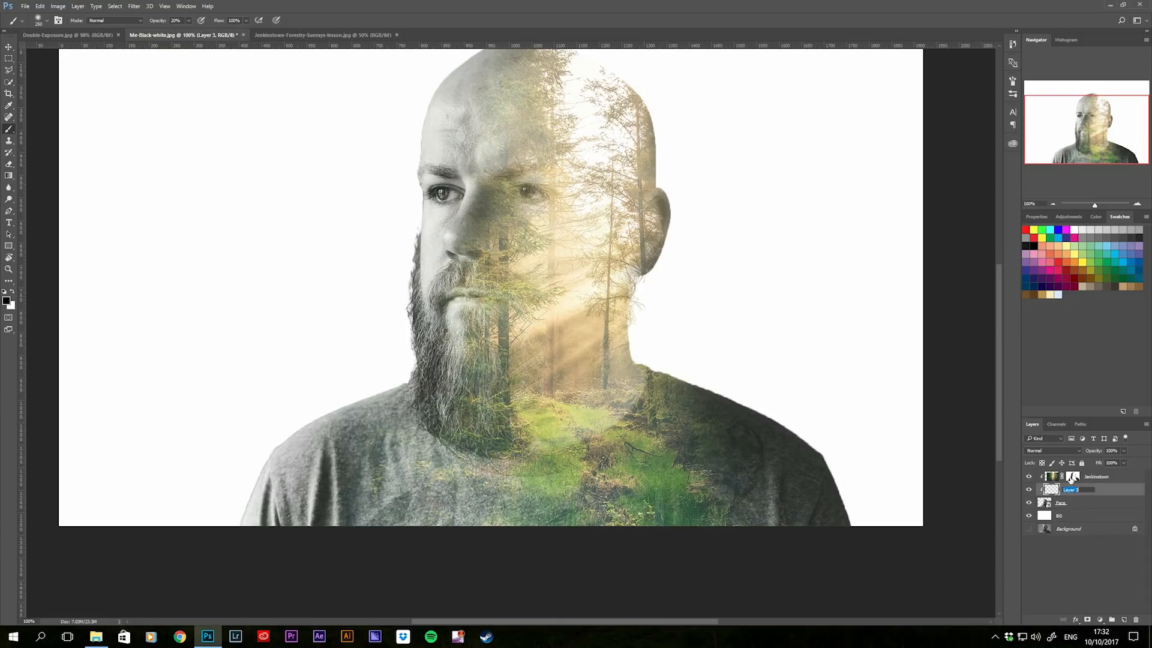
pyautogui.write('burn')
pyautogui.press('Return')
# Step: Set the brush opacity to 50% and paint black on the burn layer to darken the portrait beneath the trees over the face and beard
pyautogui.press('[')
pyautogui.press('[')
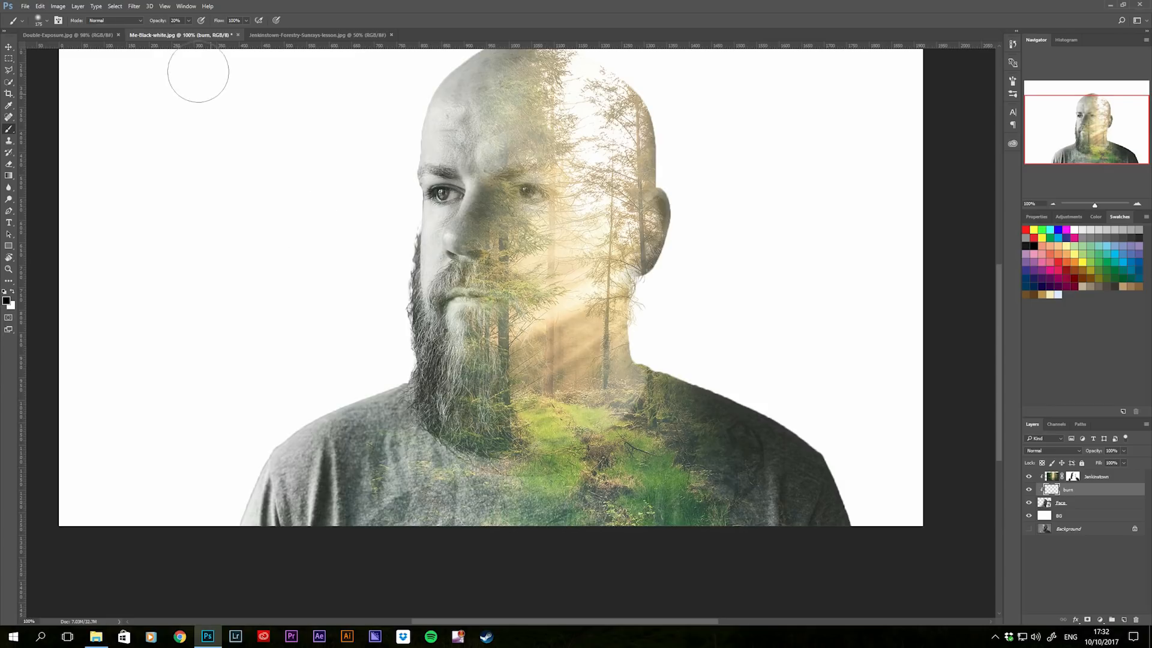
pyautogui.click(175, 20)
pyautogui.write('50')
pyautogui.press('[')
pyautogui.press('[')
pyautogui.press('[')
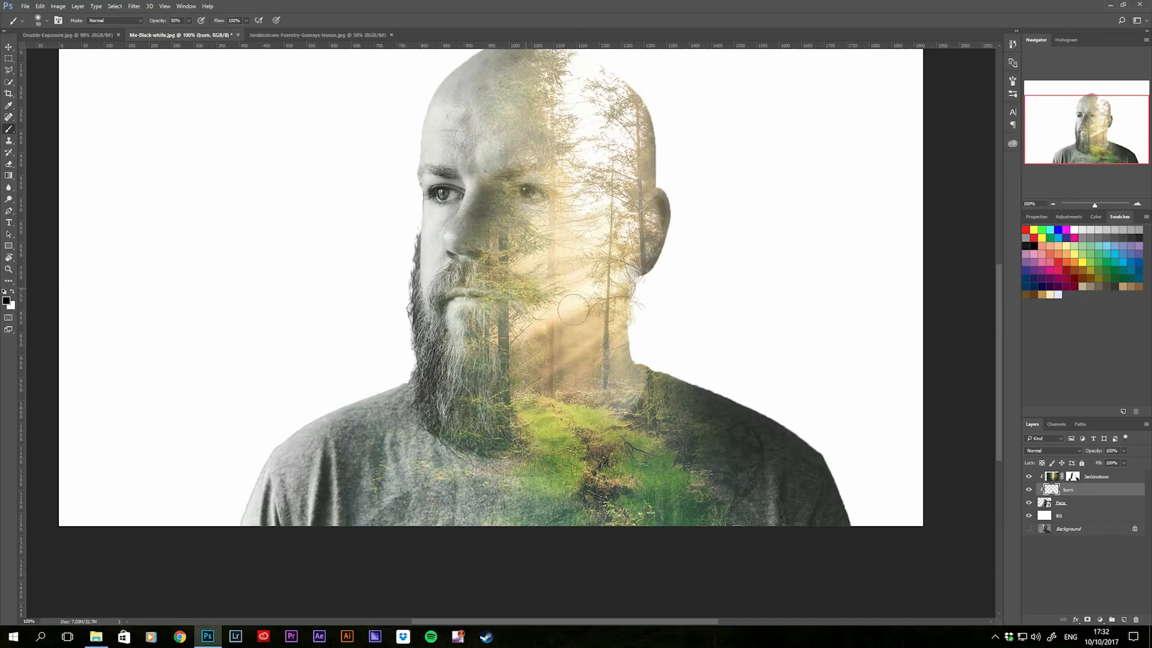
pyautogui.press(']')
pyautogui.press(']')
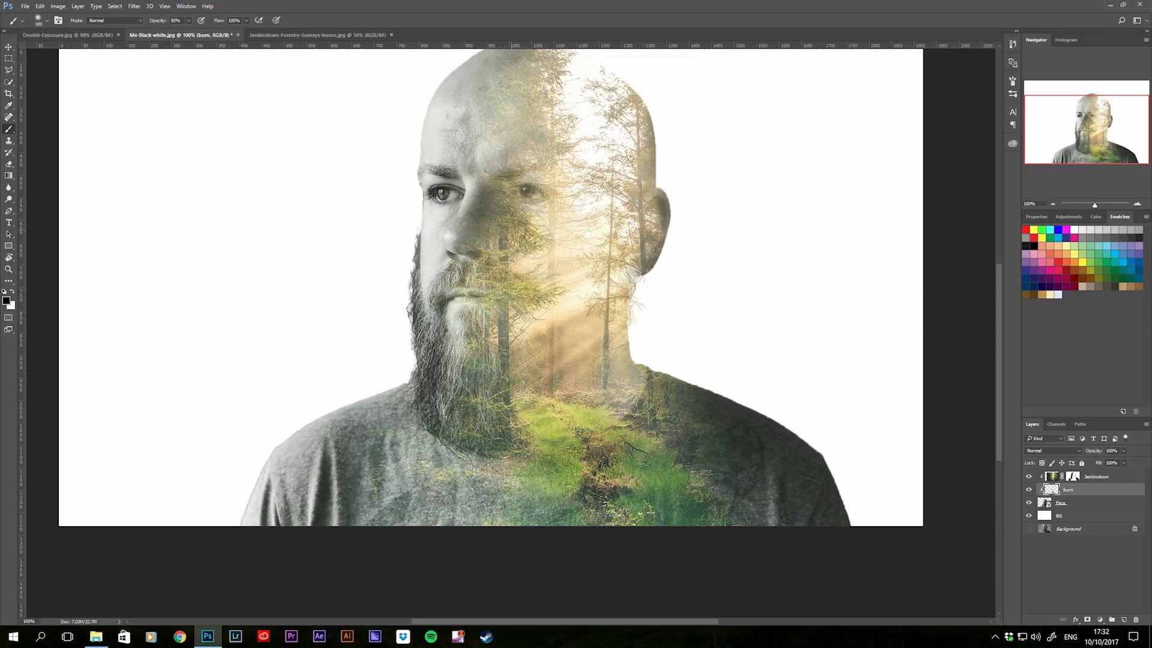
pyautogui.press(']')
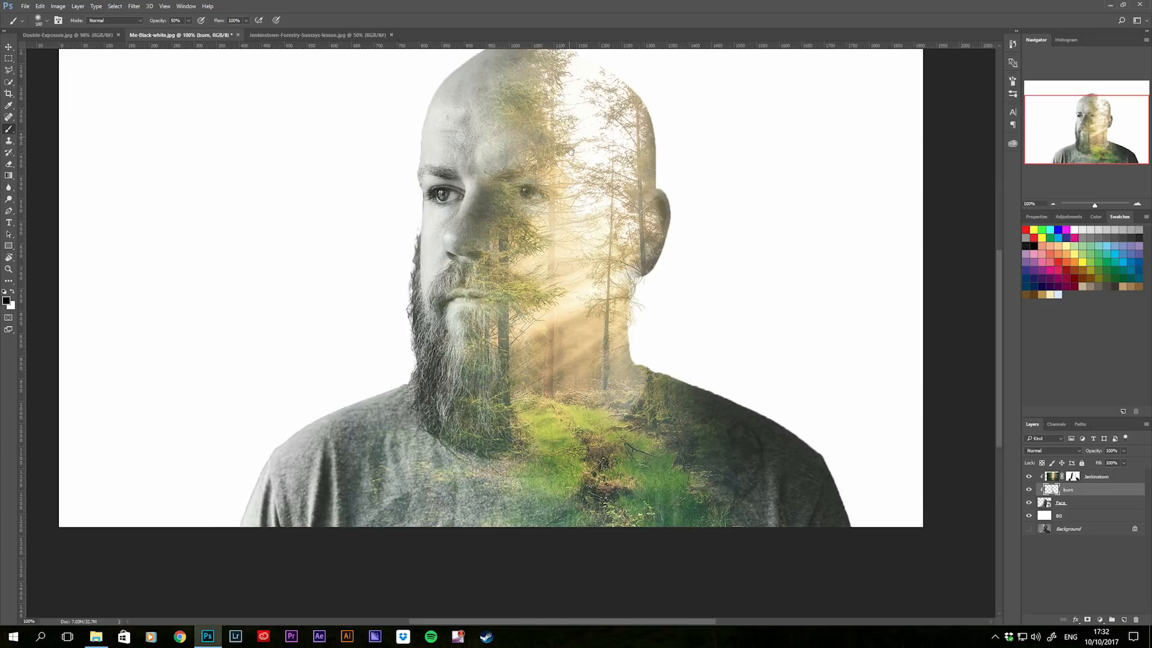
pyautogui.moveTo(559, 96); pyautogui.dragTo(569, 152)
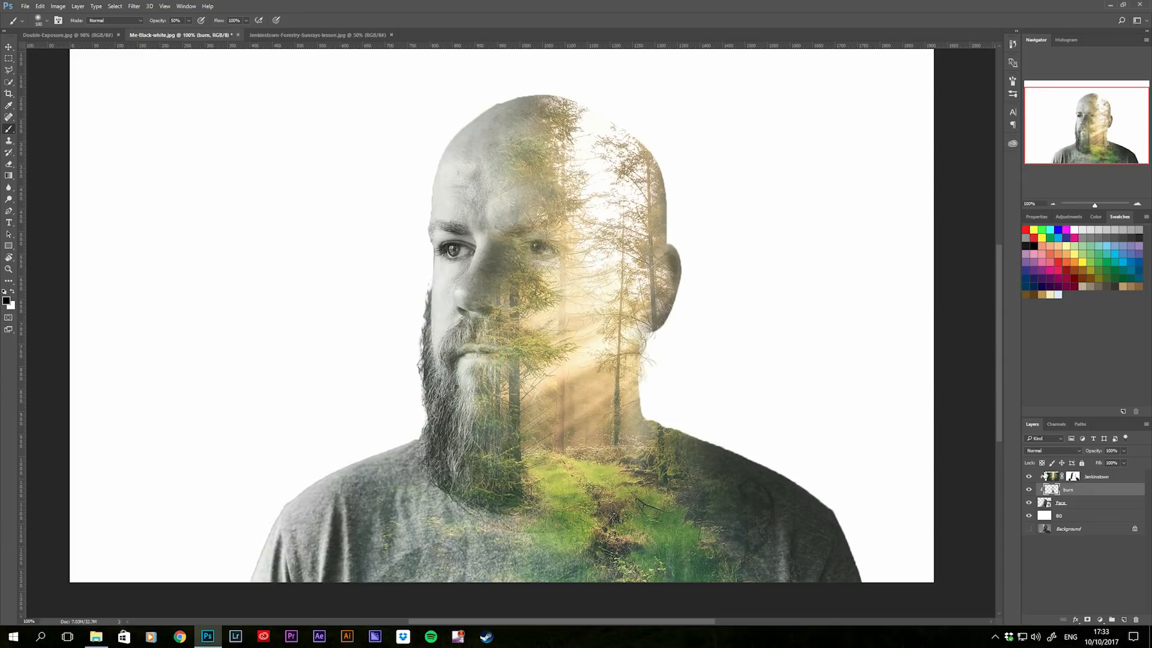
# Step: Try a larger brush at 50% opacity on the Jenkinstown layer over the forehead and beard, and undo the last stroke
pyautogui.click(1072, 478)
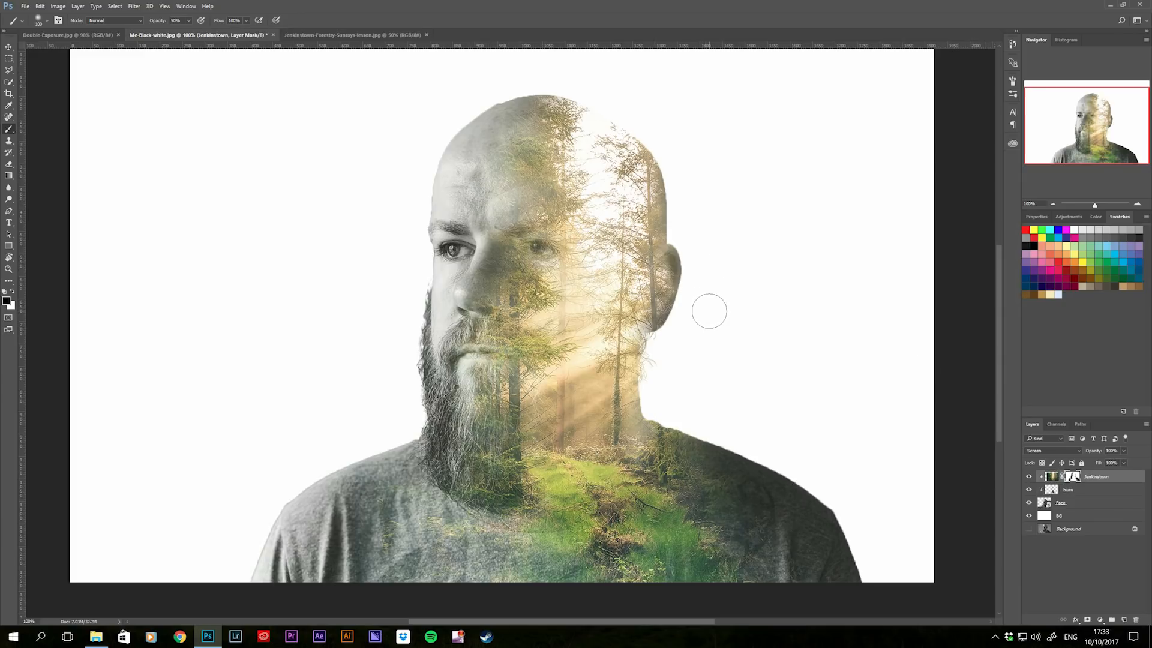
pyautogui.press(']')
pyautogui.press(']')
pyautogui.press(']')
pyautogui.press(']')
pyautogui.moveTo(450, 174)
pyautogui.mouseDown()
pyautogui.moveTo(470, 103)
pyautogui.moveTo(559, 96)
pyautogui.mouseUp()
pyautogui.moveTo(458, 323); pyautogui.dragTo(495, 444)
pyautogui.hotkey('ctrl', 'z')
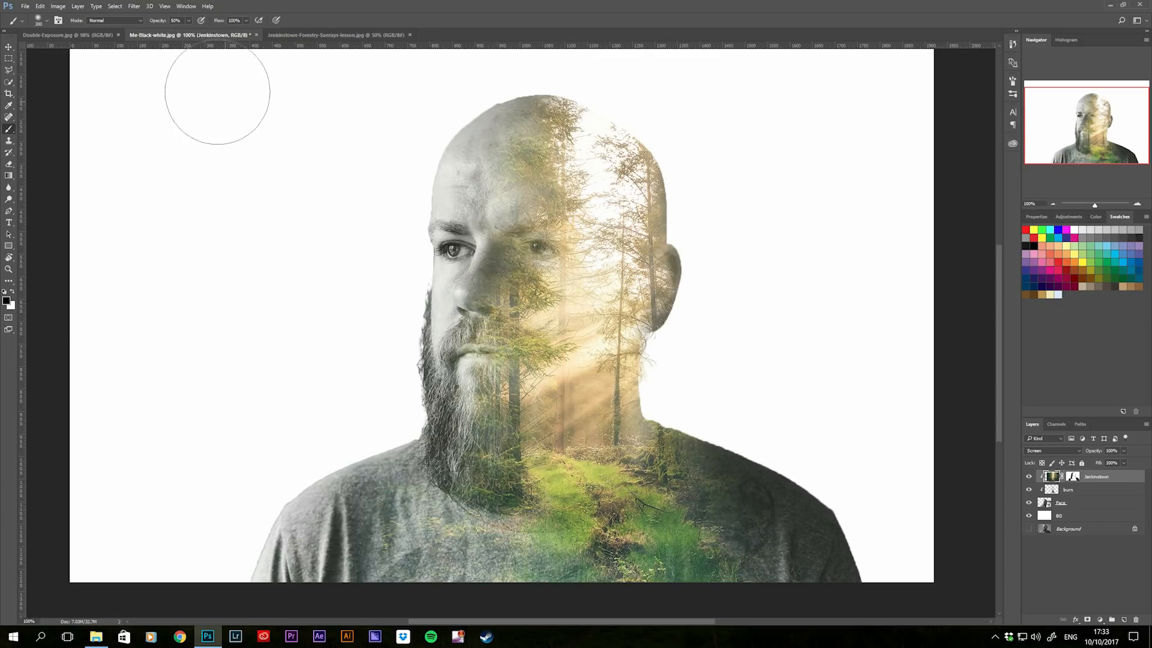
# Step: Set the brush opacity to 10% and brush lightly across the bare side of the forehead
pyautogui.click(175, 20)
pyautogui.write('2')
pyautogui.write('0')
pyautogui.press('Return')
pyautogui.click(184, 20)
pyautogui.write('1')
pyautogui.moveTo(492, 166); pyautogui.dragTo(462, 192)
# Step: Target the Jenkinstown layer mask and reduce the brush to a small size for detail work
pyautogui.click(1073, 478)
pyautogui.press('[')
pyautogui.press('[')
pyautogui.press('[')
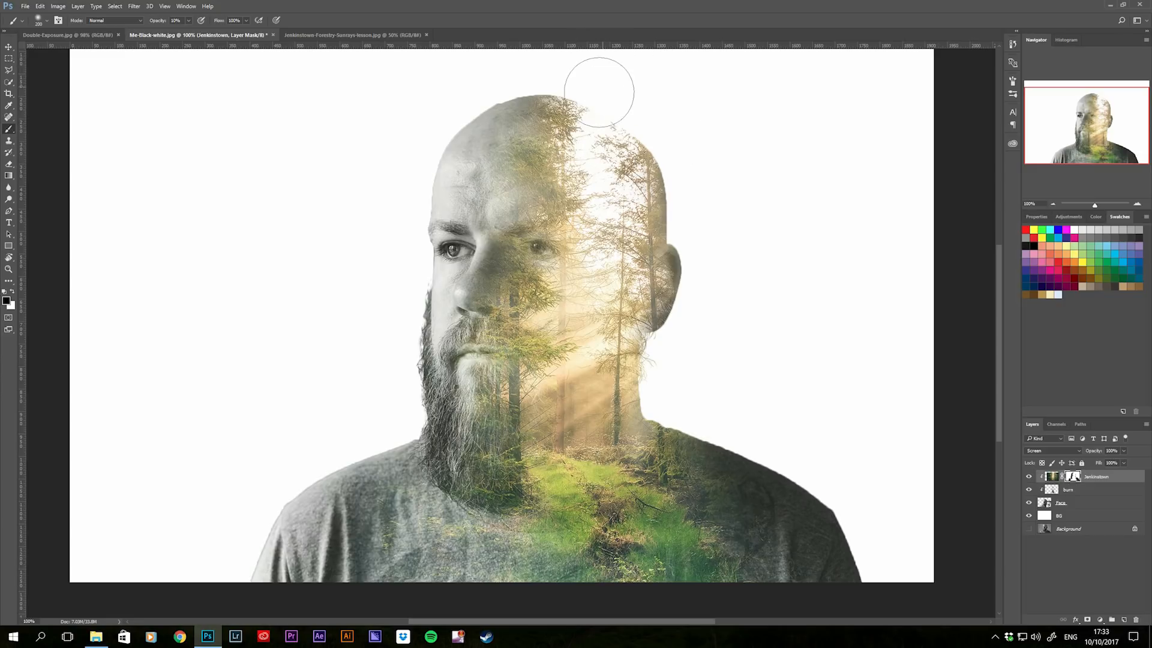
pyautogui.press('[')
pyautogui.press('[')
pyautogui.press('[')
pyautogui.press('[')
pyautogui.press('[')
# Step: Add a layer mask to the Face layer and paint out the bright gap between the trees at the head's top edge, using 100% brush opacity
pyautogui.click(1083, 498)
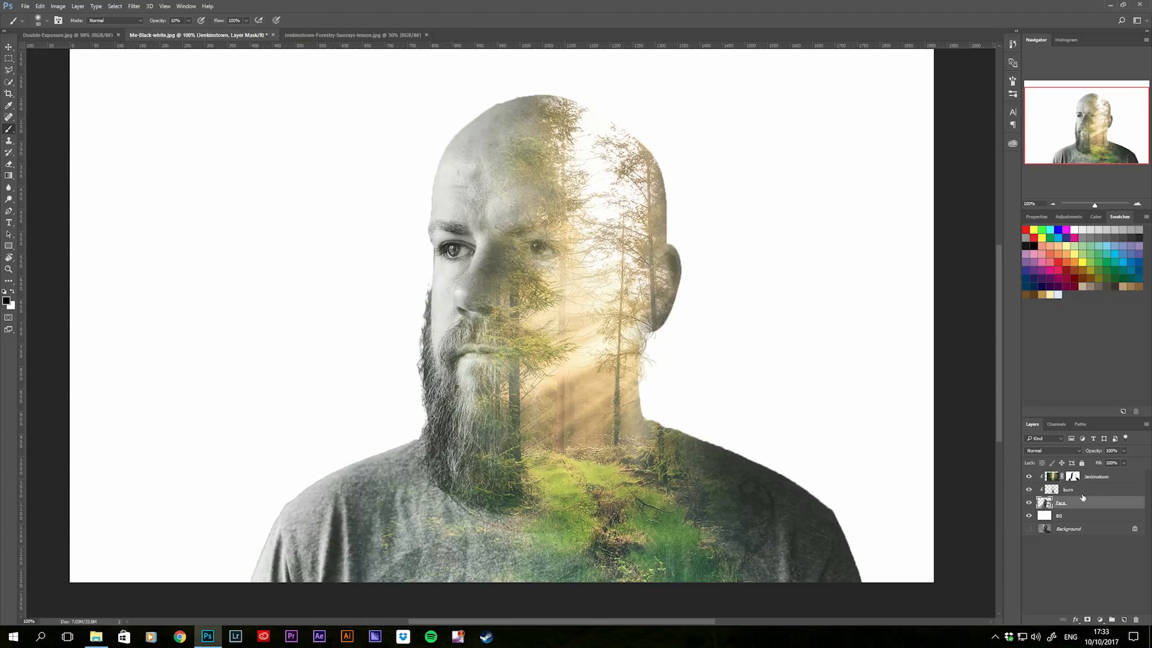
pyautogui.click(1088, 621)
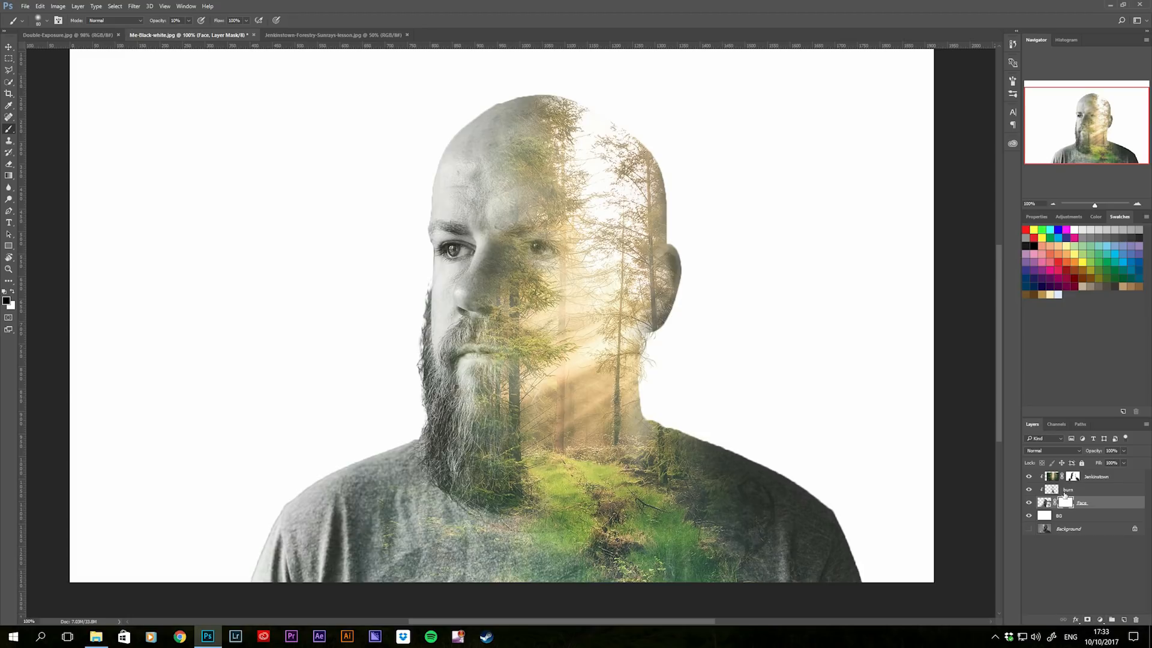
pyautogui.press('[')
pyautogui.press('[')
pyautogui.press('[')
pyautogui.press('[')
pyautogui.press('[')
pyautogui.click(172, 19)
pyautogui.moveTo(579, 109)
pyautogui.mouseDown()
pyautogui.moveTo(534, 101)
pyautogui.moveTo(574, 96)
pyautogui.mouseUp()
pyautogui.hotkey('ctrl', 'z')
pyautogui.hotkey('ctrl', '-')
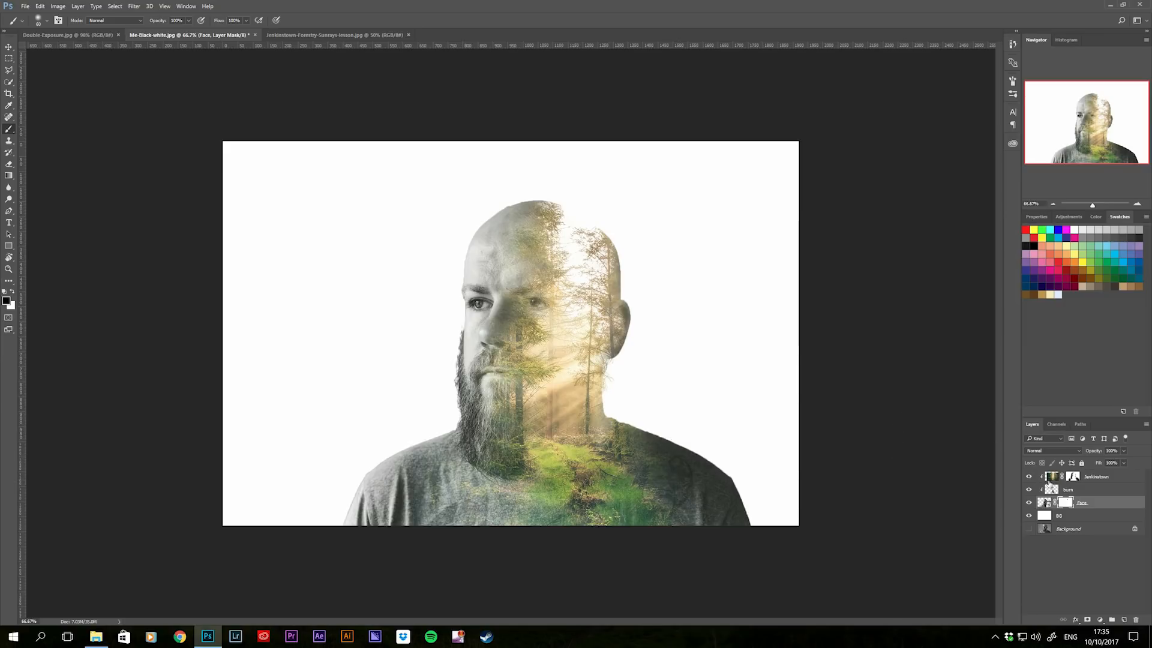
# Step: Add a Curves adjustment layer above the Jenkinstown layer and shape a gentle S-curve, lowering the shadows and lifting the highlights
pyautogui.hotkey('shift', 'alt', 's')
pyautogui.click(1122, 476)
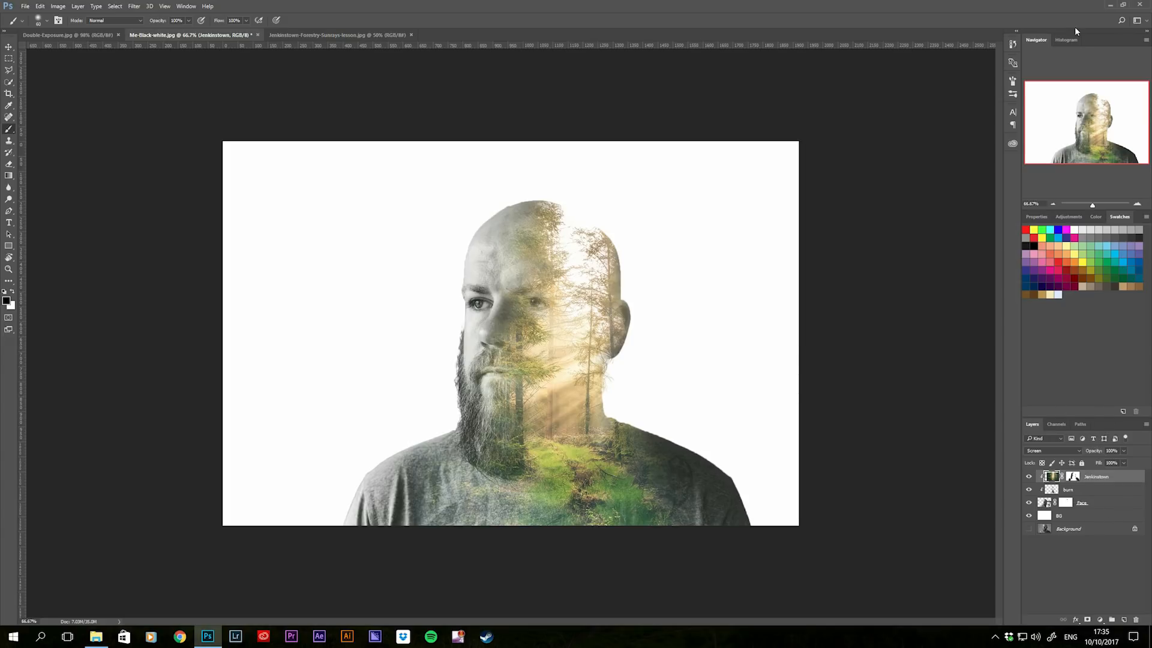
pyautogui.click(1067, 218)
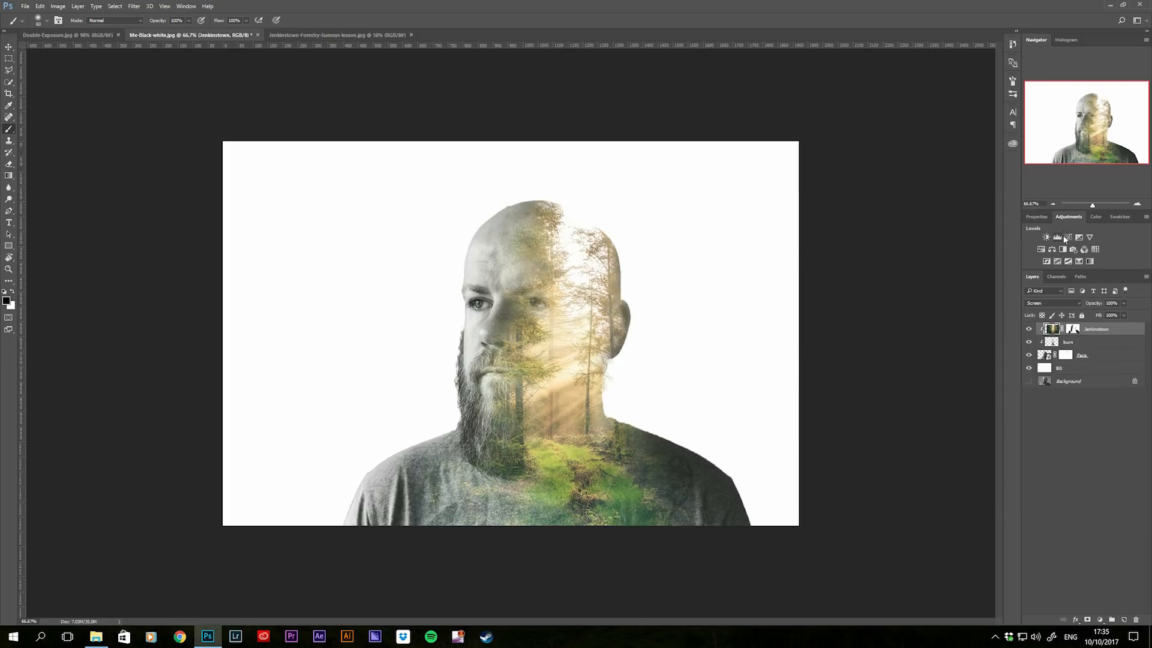
pyautogui.click(1070, 238)
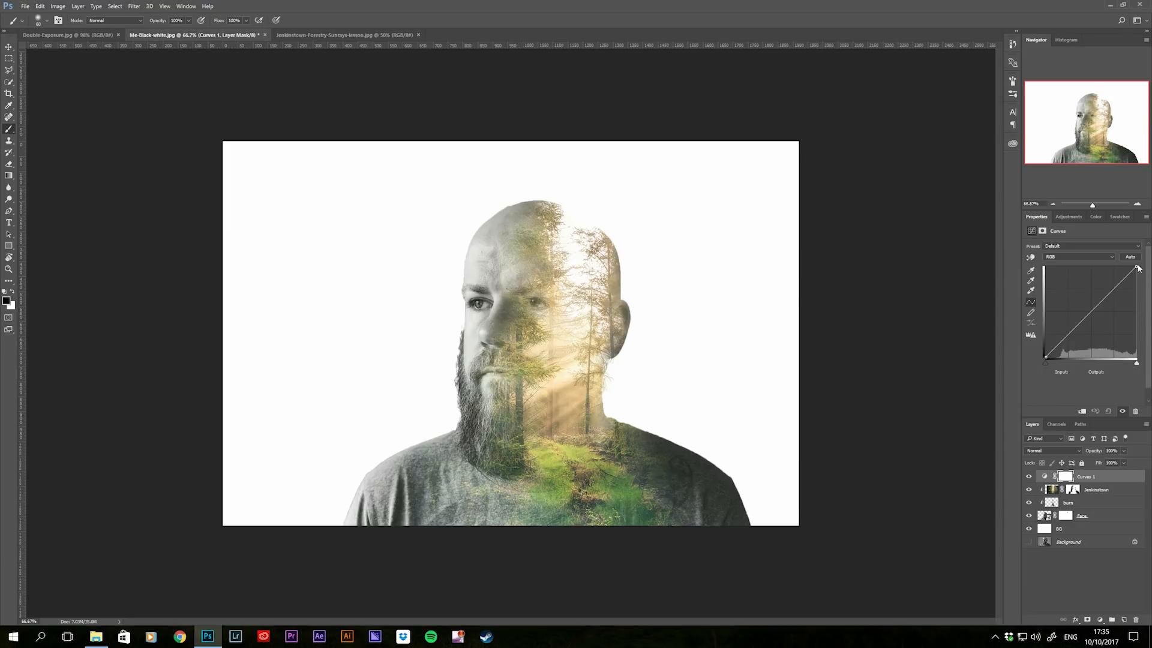
pyautogui.click(1069, 334)
pyautogui.moveTo(1068, 334); pyautogui.dragTo(1070, 338)
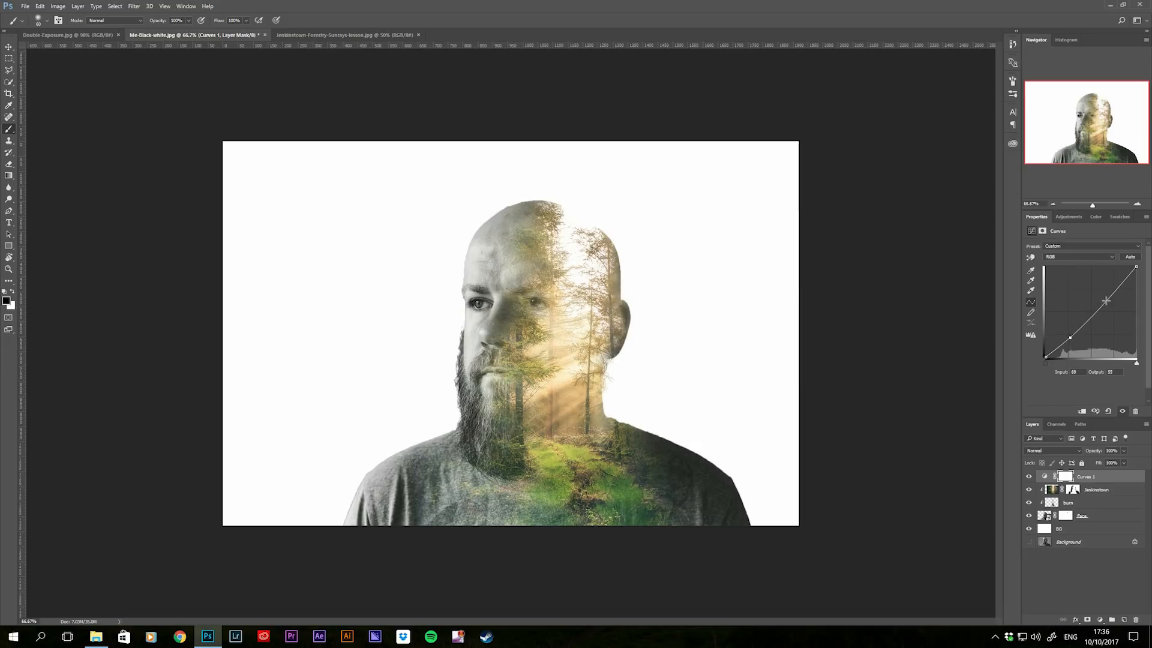
pyautogui.moveTo(1108, 299); pyautogui.dragTo(1105, 299)
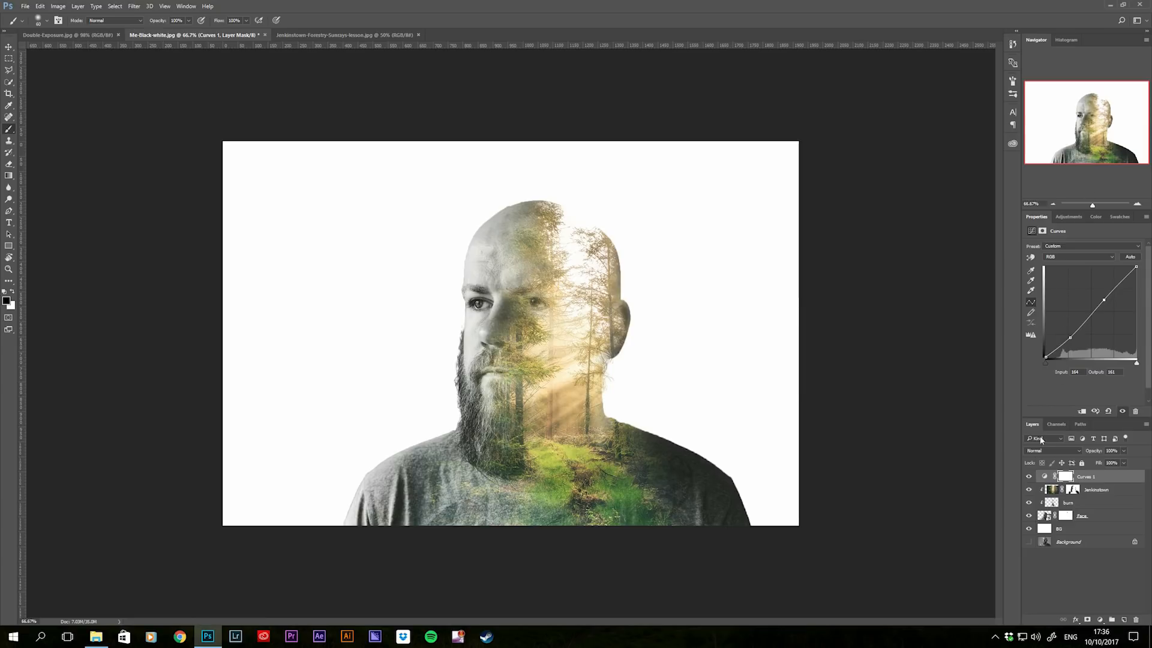
# Step: Compare the image with and without the Curves 1 adjustment, including at 100% zoom
pyautogui.click(1030, 478)
pyautogui.click(1030, 477)
pyautogui.hotkey('ctrl', '1')
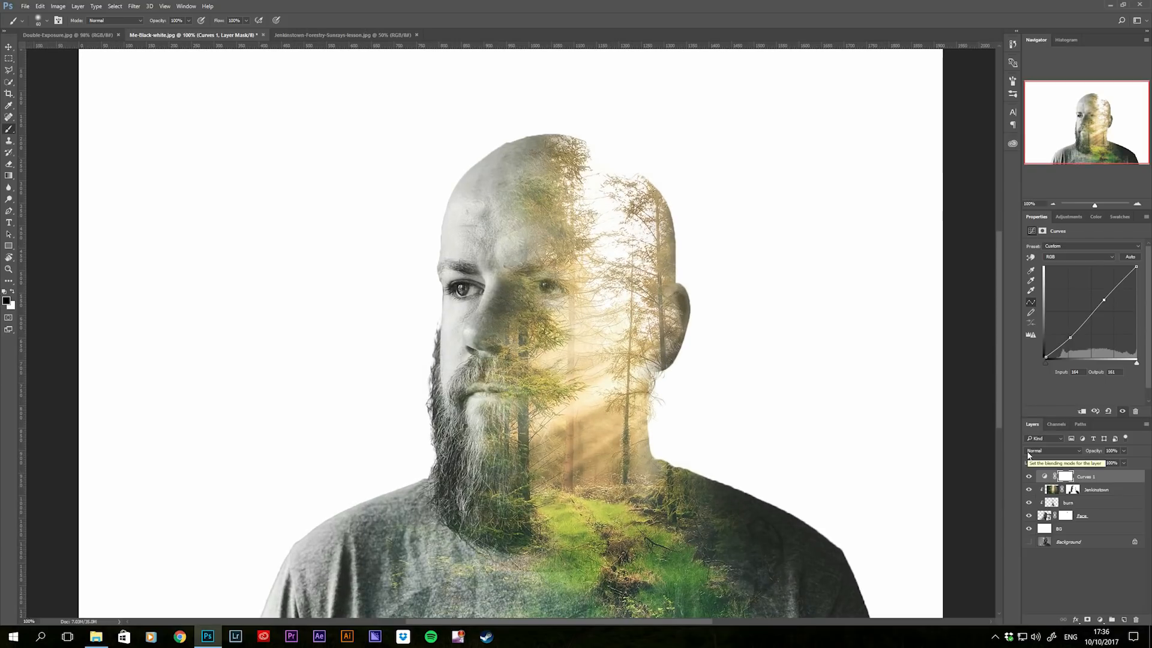
pyautogui.click(1030, 478)
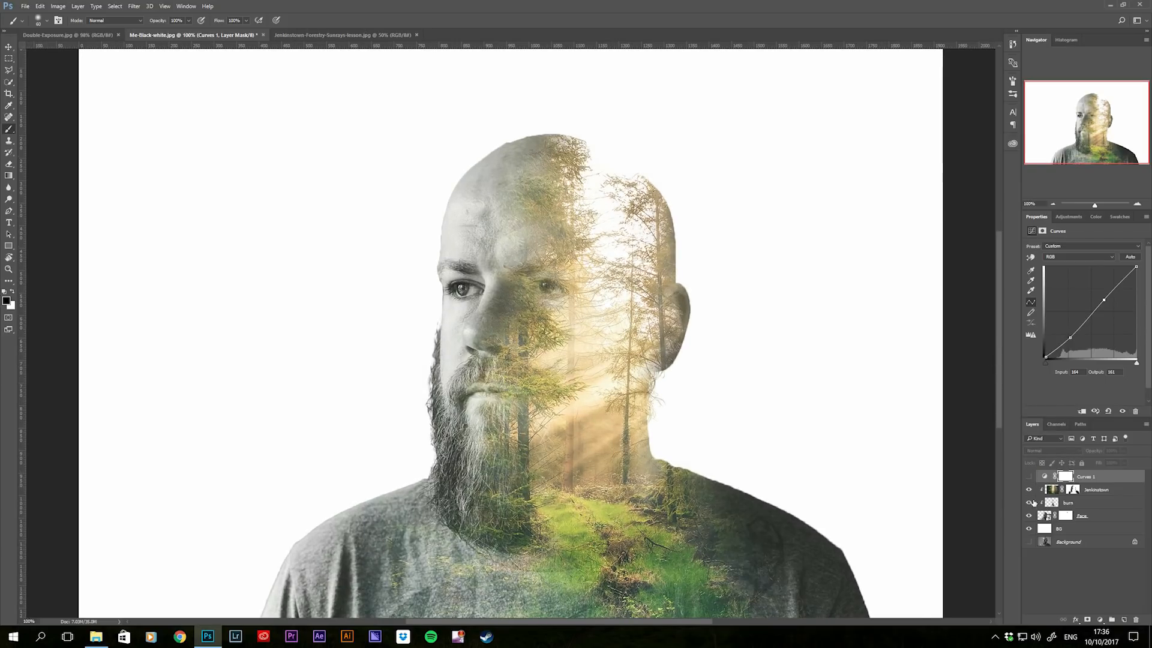
pyautogui.click(1030, 478)
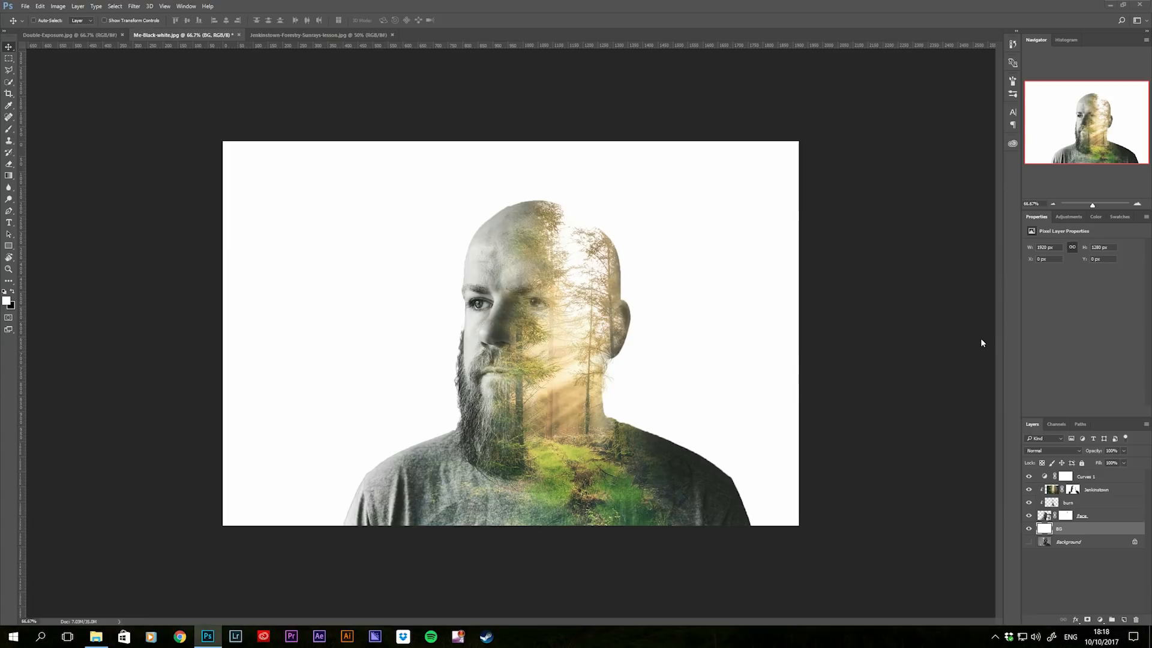
# Step: Duplicate the Jenkinstown layer with its mask to a position directly beneath the Face layer
pyautogui.click(1097, 489)
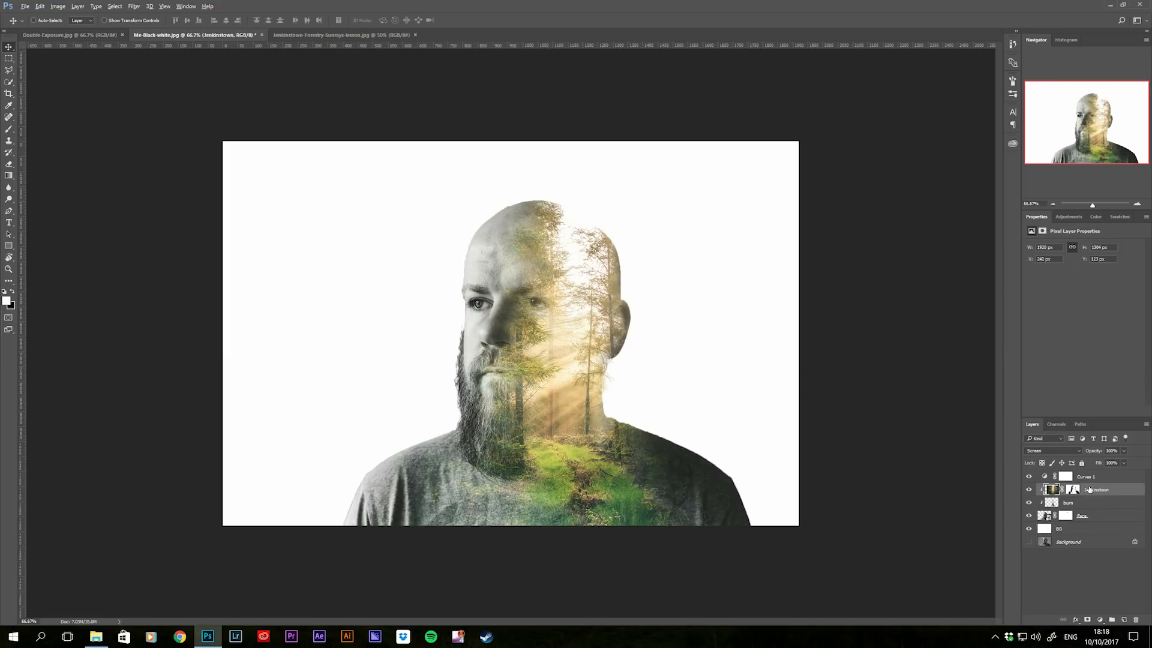
pyautogui.moveTo(1089, 490); pyautogui.dragTo(1093, 520)
pyautogui.click(1069, 531)
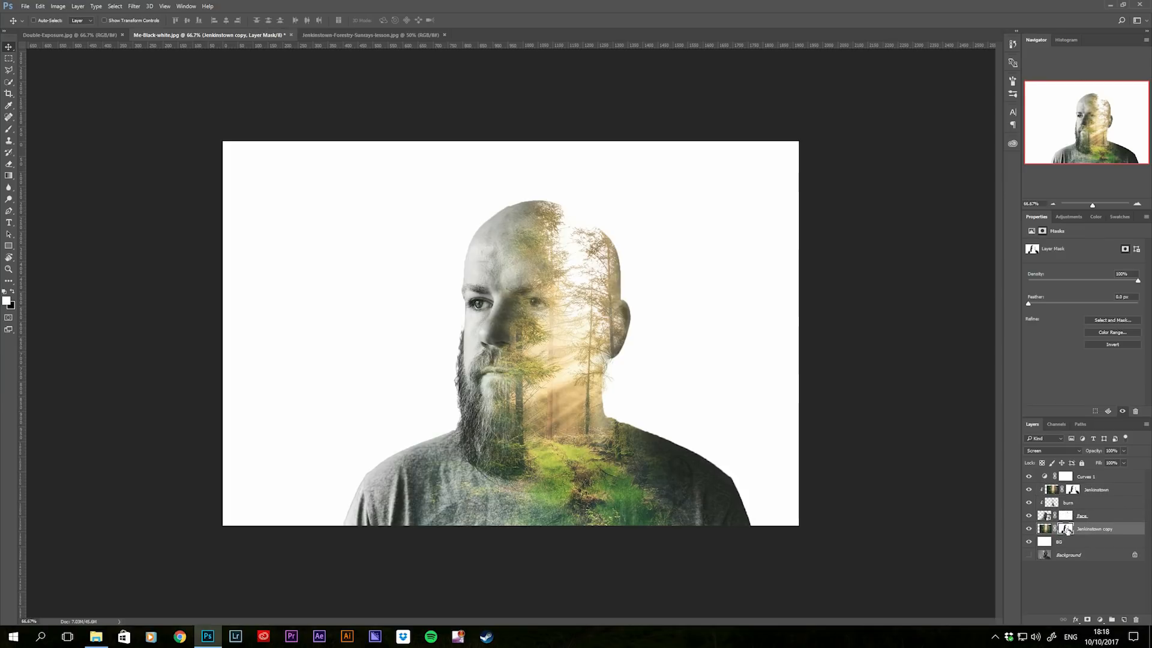
# Step: Delete the layer mask from the Jenkinstown copy and set its blending mode to Normal
pyautogui.rightClick(1071, 528)
pyautogui.click(1066, 446)
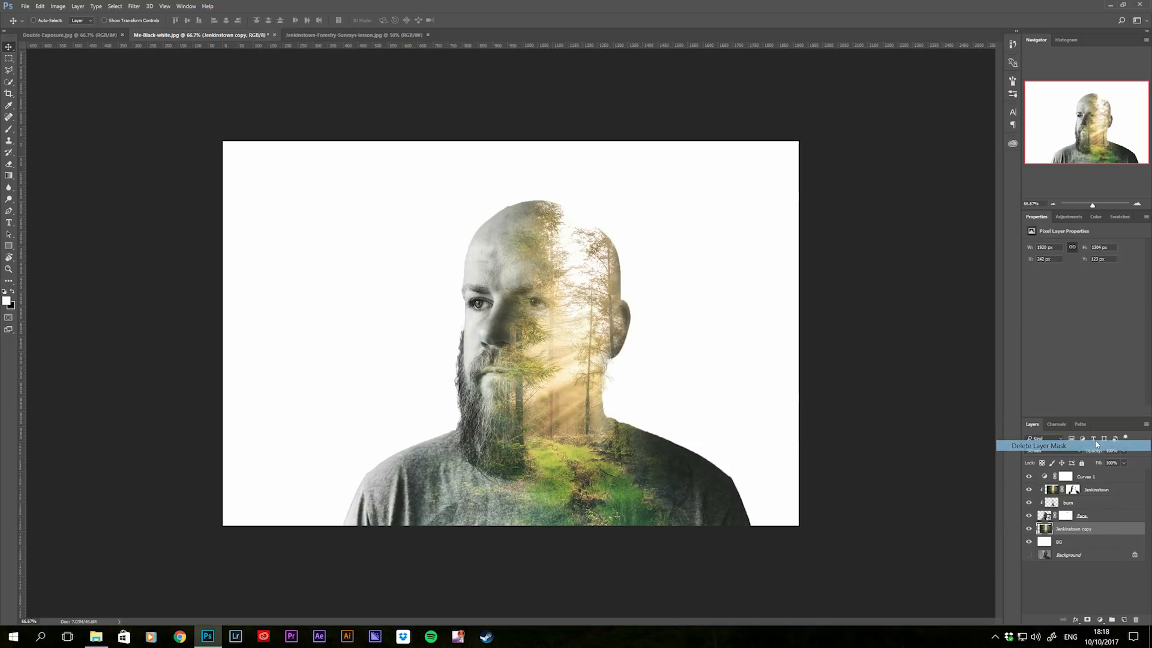
pyautogui.click(1056, 451)
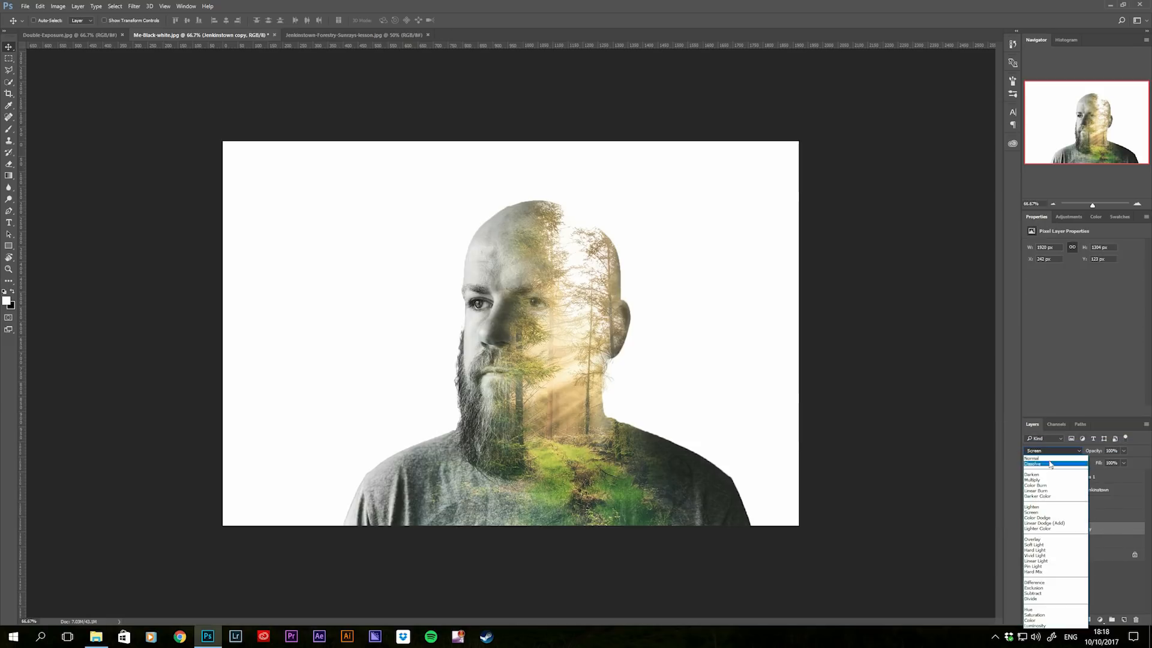
pyautogui.click(1063, 459)
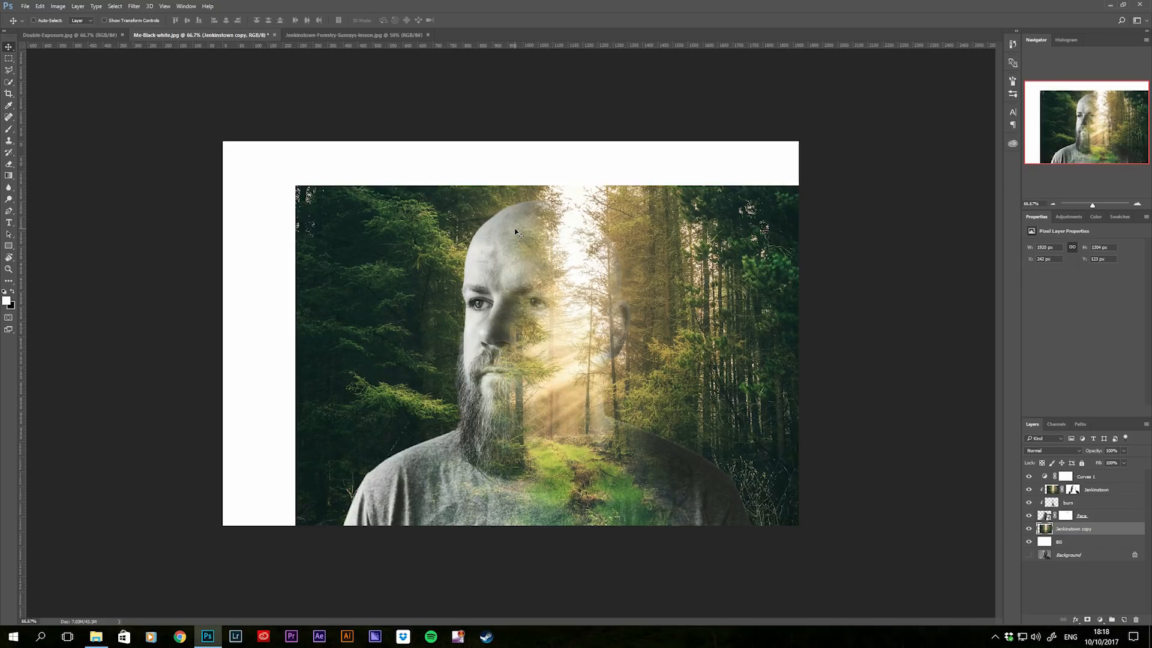
# Step: Scale the Jenkinstown copy up proportionally from its centre until the forest covers the whole canvas
pyautogui.press('ctrl')
pyautogui.hotkey('ctrl', 't')
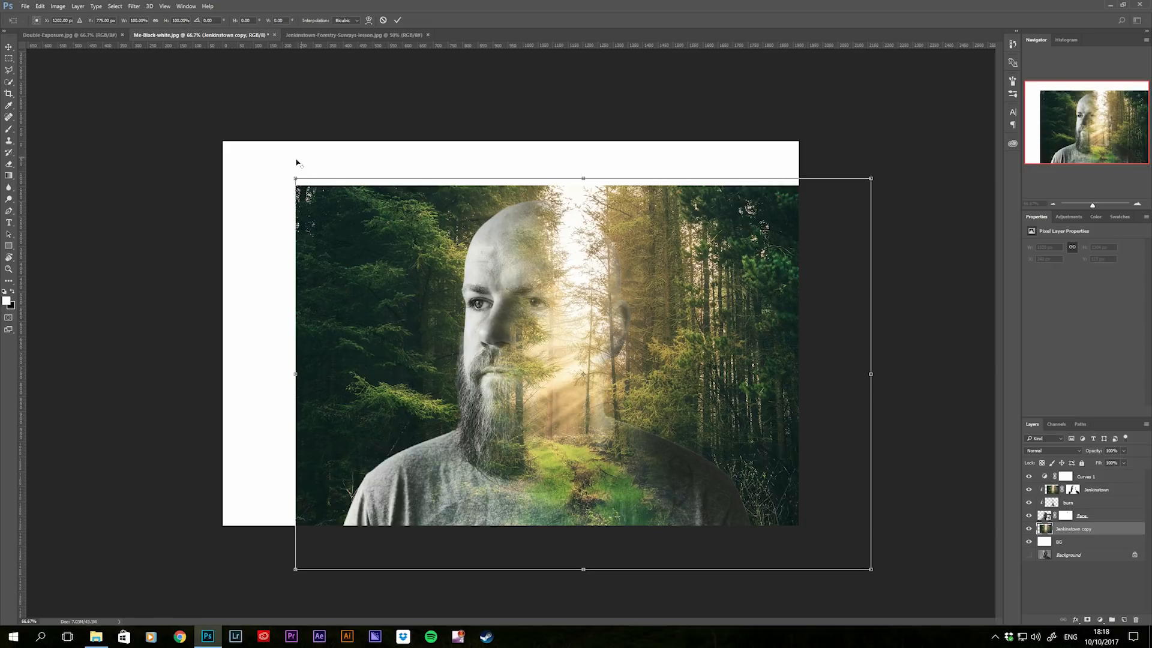
pyautogui.moveTo(294, 178); pyautogui.dragTo(111, 140)
pyautogui.press('Return')
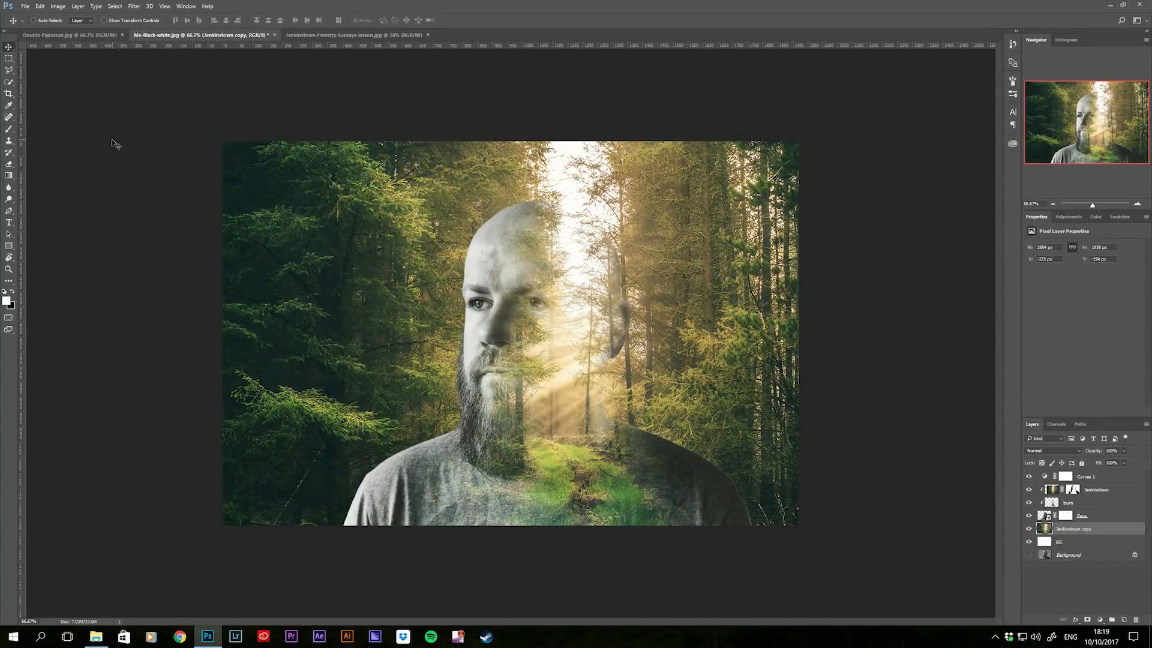
# Step: Nudge the Jenkinstown copy 40 px down and 70 px to the right behind the portrait
pyautogui.hotkey('shift', 'Down')
pyautogui.hotkey('shift', 'Down')
pyautogui.hotkey('shift', 'Down')
pyautogui.hotkey('shift', 'Down')
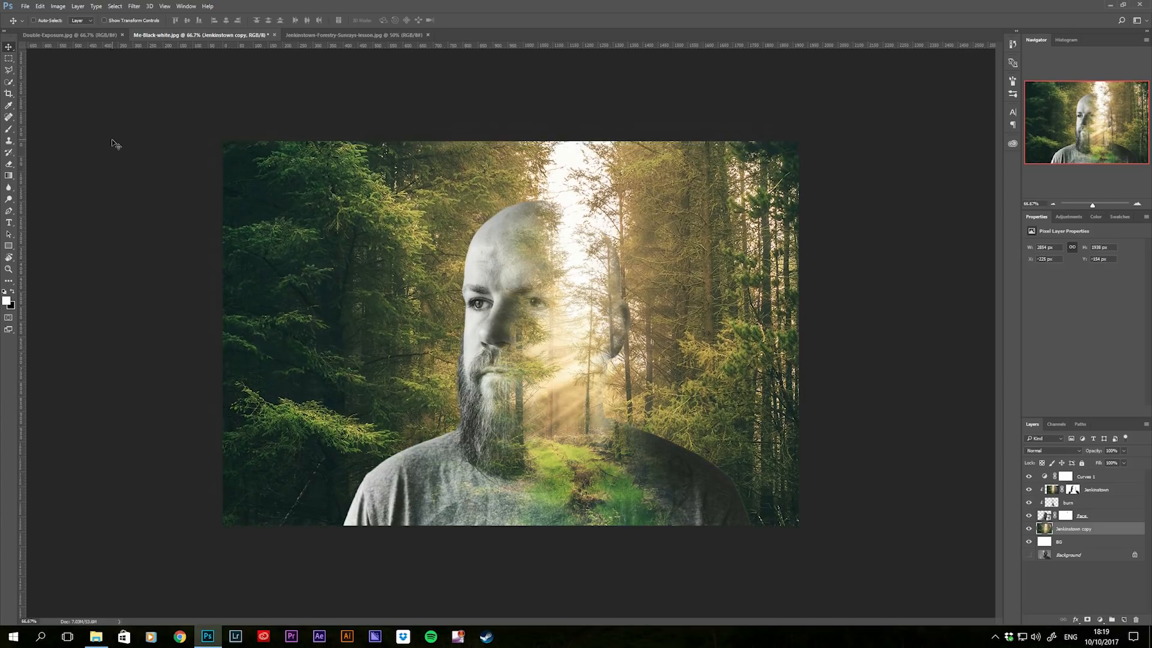
pyautogui.hotkey('shift', 'Right')
pyautogui.hotkey('shift', 'Right')
pyautogui.hotkey('shift', 'Right')
pyautogui.hotkey('shift', 'Right')
pyautogui.hotkey('shift', 'Right')
pyautogui.hotkey('shift', 'Right')
pyautogui.hotkey('shift', 'Right')
pyautogui.hotkey('shift', 'Right')
pyautogui.hotkey('shift', 'Left')
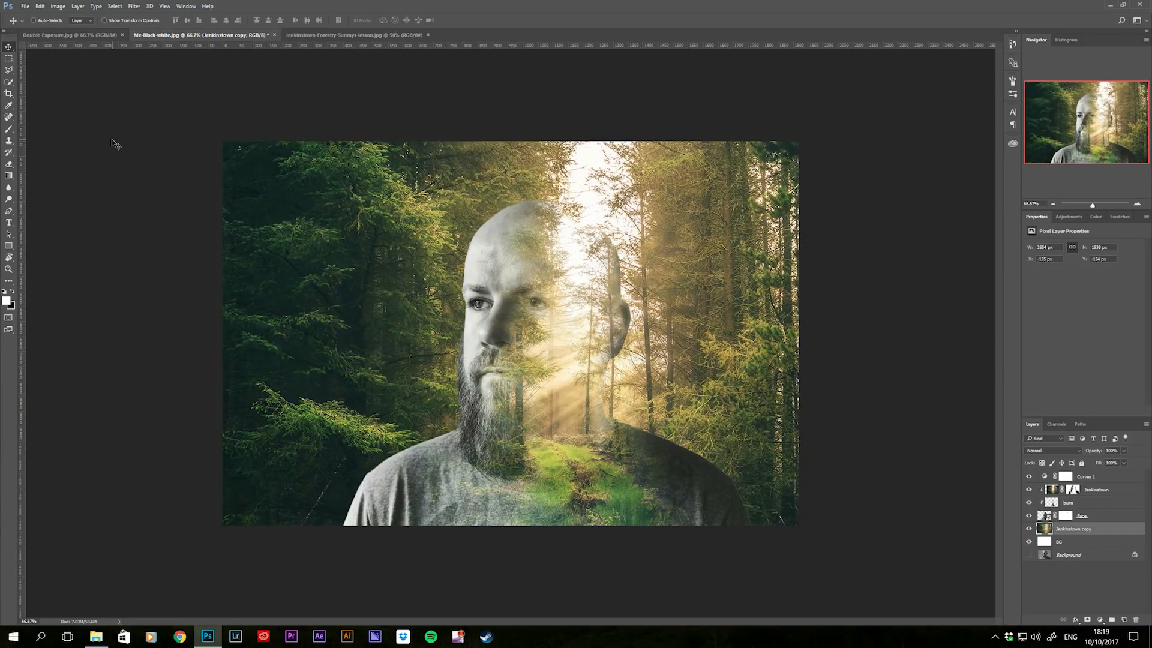
# Step: Hide the Jenkinstown copy with a black layer mask and faintly reveal forest behind the neck using a large white brush at 20% opacity
pyautogui.keyDown('alt'); pyautogui.click(1089, 620); pyautogui.keyUp('alt')
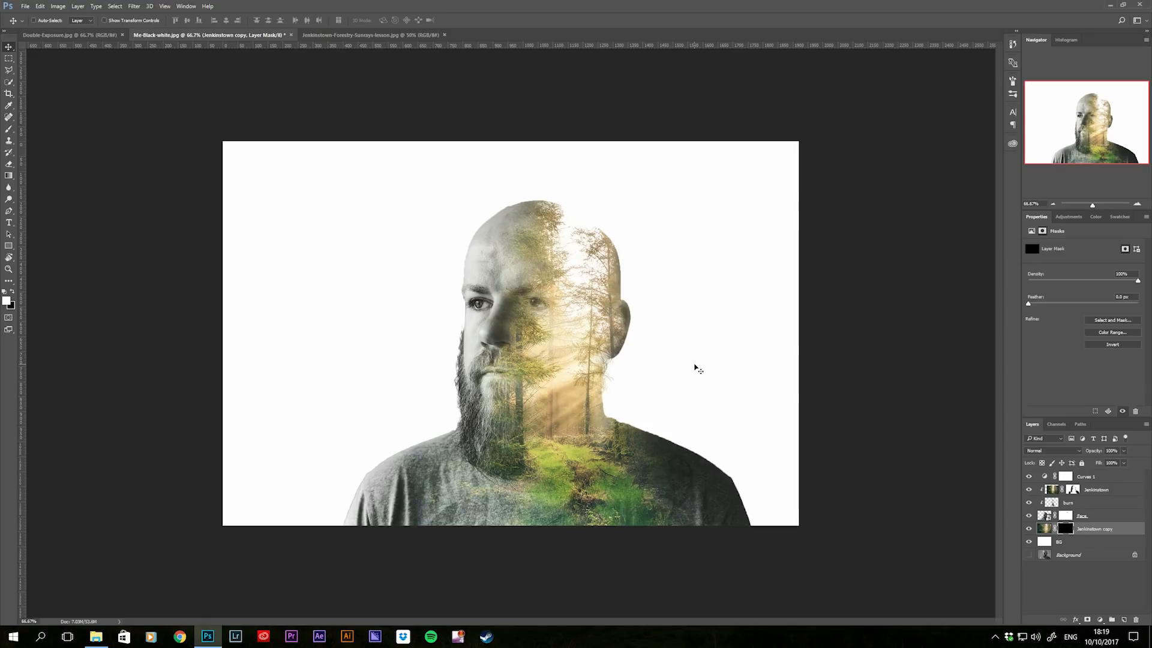
pyautogui.press('b')
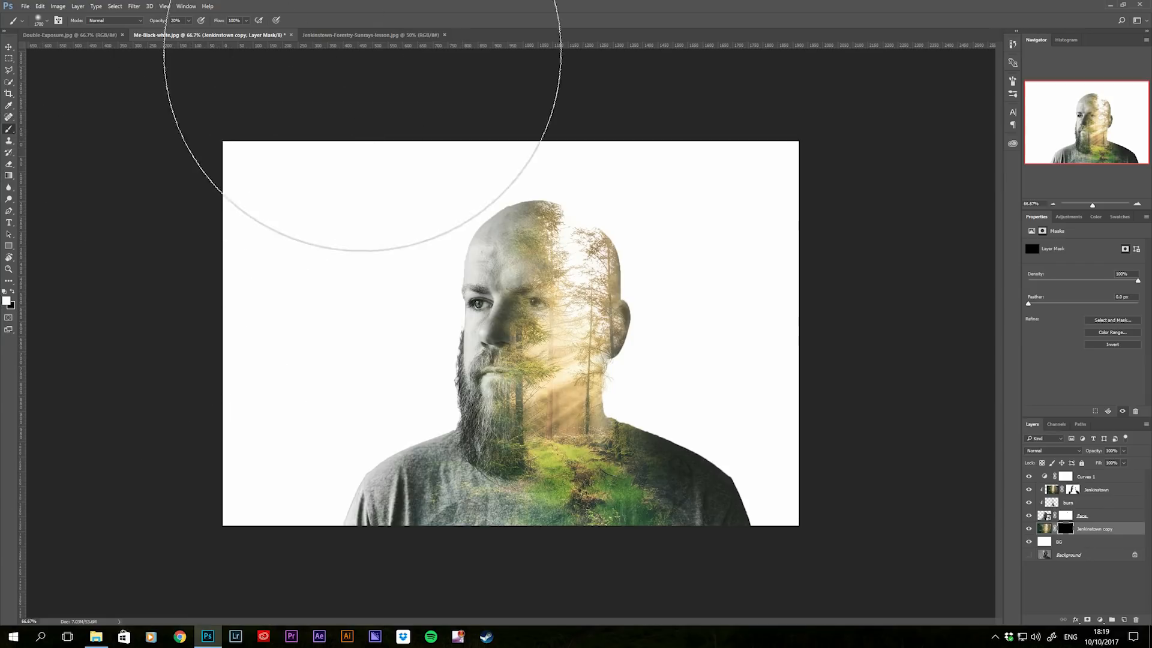
pyautogui.press('[')
pyautogui.press('[')
pyautogui.press('[')
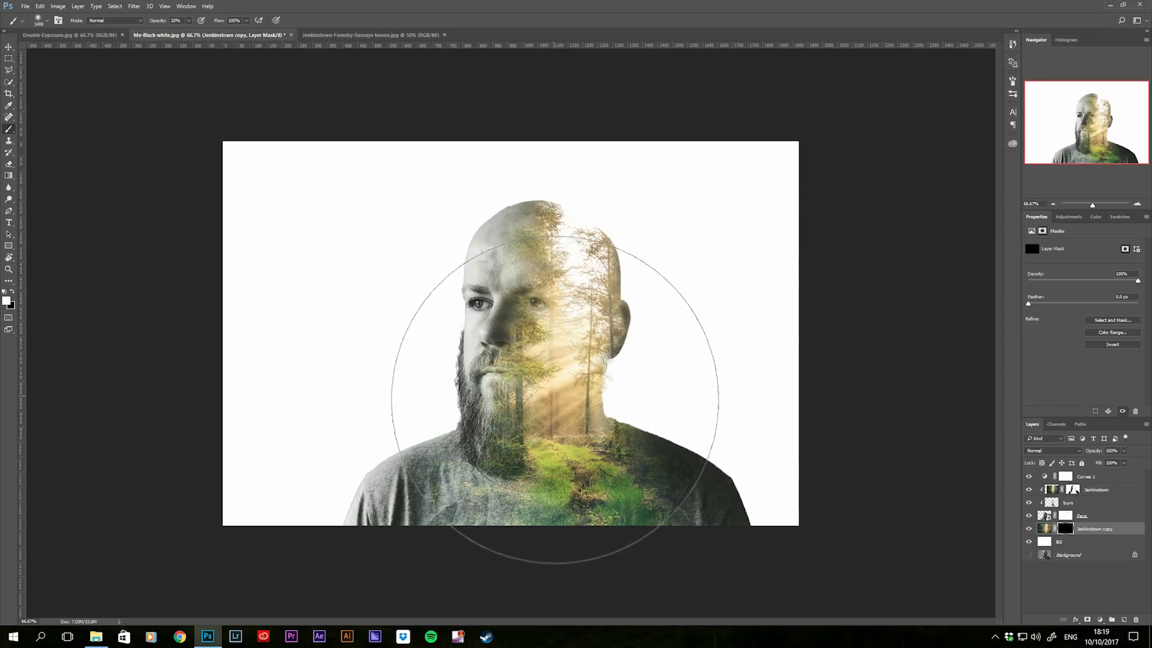
pyautogui.press('[')
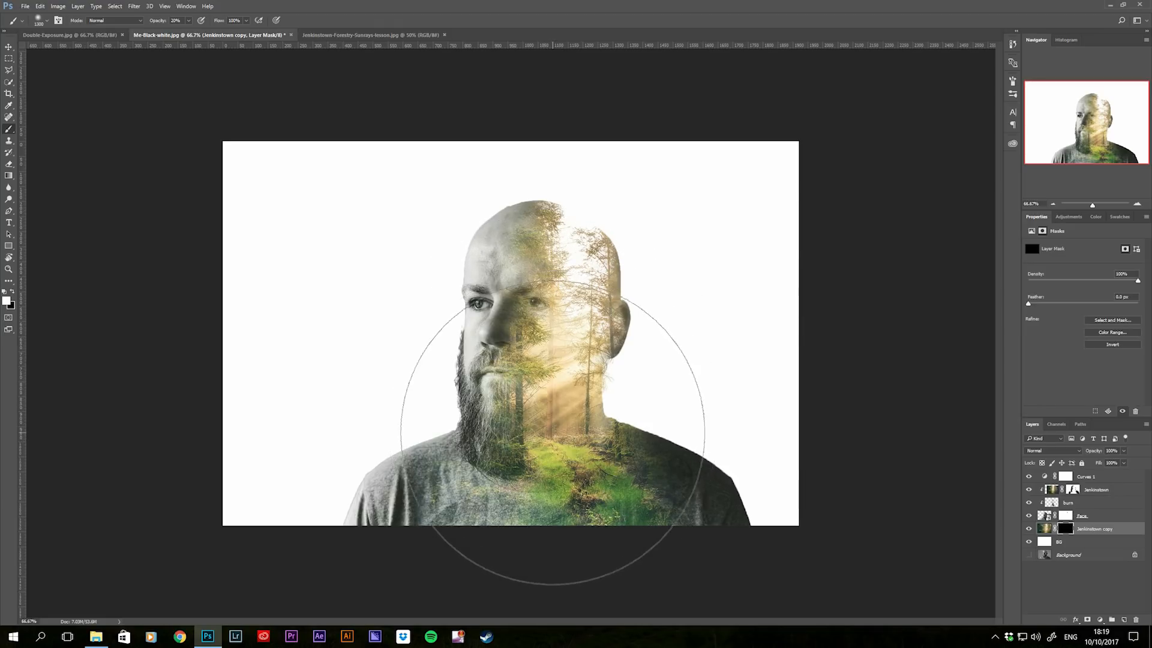
pyautogui.click(550, 431)
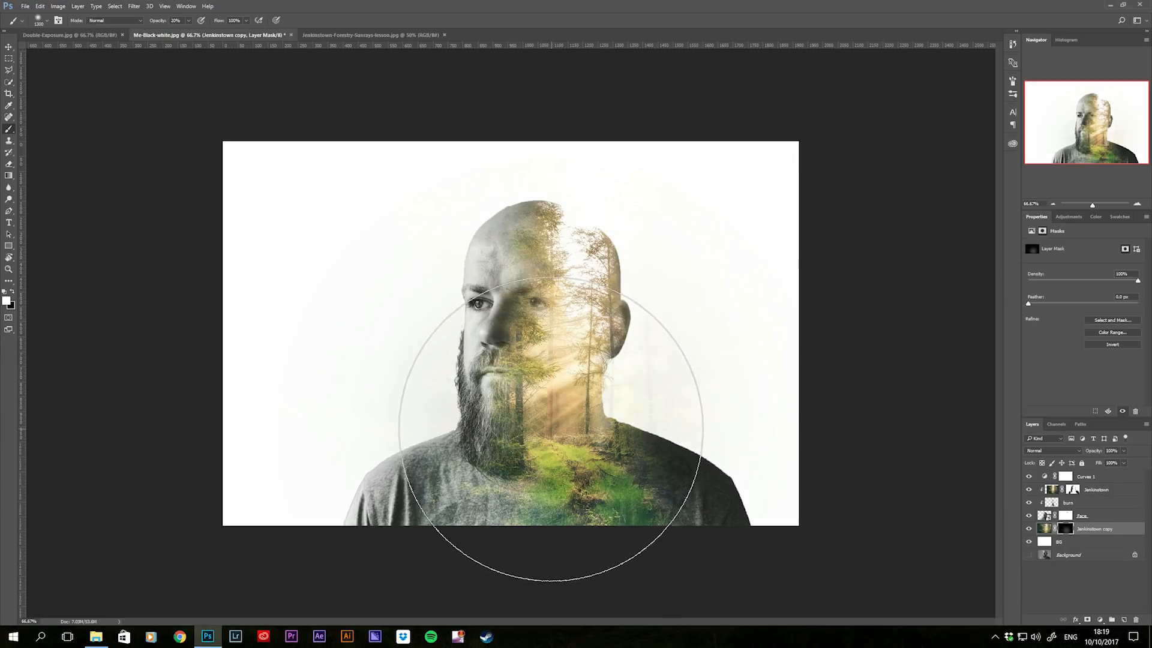
pyautogui.click(550, 428)
# Step: Build up the faint forest around the head and shoulders on the Jenkinstown copy mask with large white brushes of varying size at 20% opacity
pyautogui.press('[')
pyautogui.press('[')
pyautogui.press('[')
pyautogui.press('[')
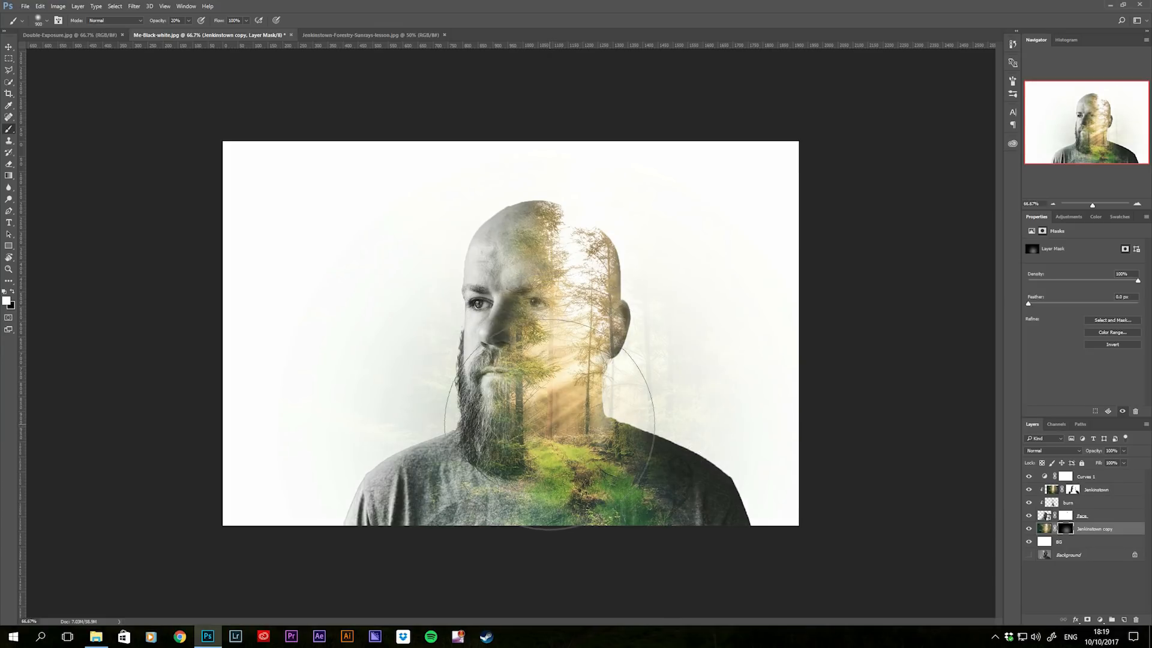
pyautogui.press(']')
pyautogui.press(']')
pyautogui.press(']')
pyautogui.press(']')
pyautogui.press(']')
pyautogui.press(']')
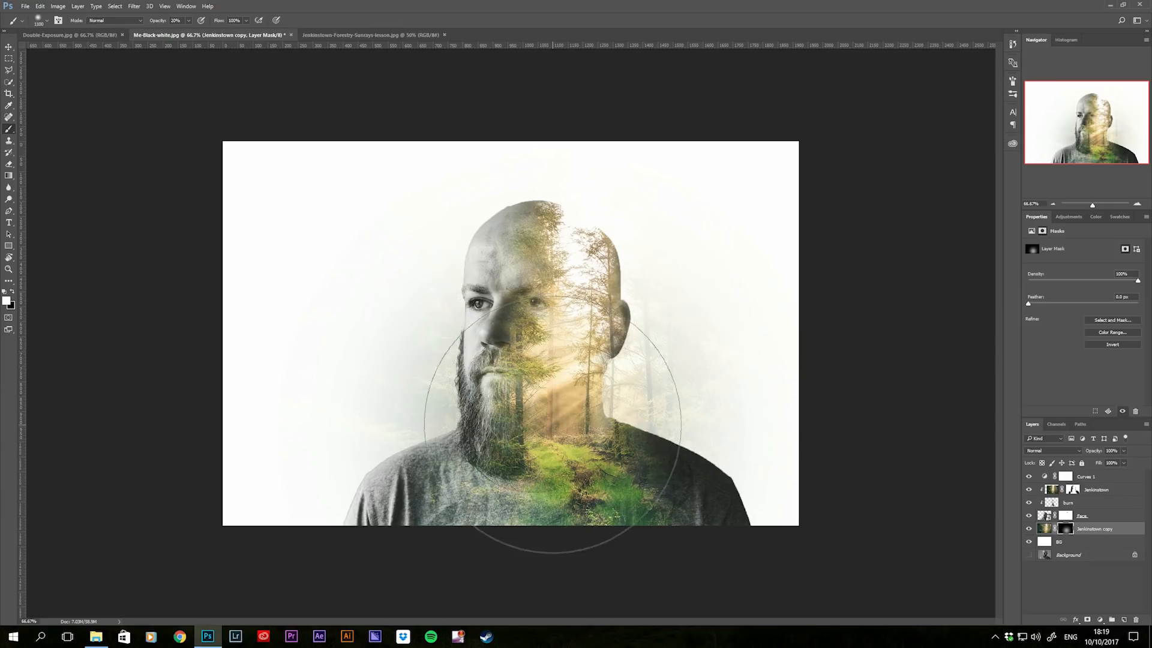
pyautogui.press(']')
pyautogui.press(']')
pyautogui.press(']')
pyautogui.press(']')
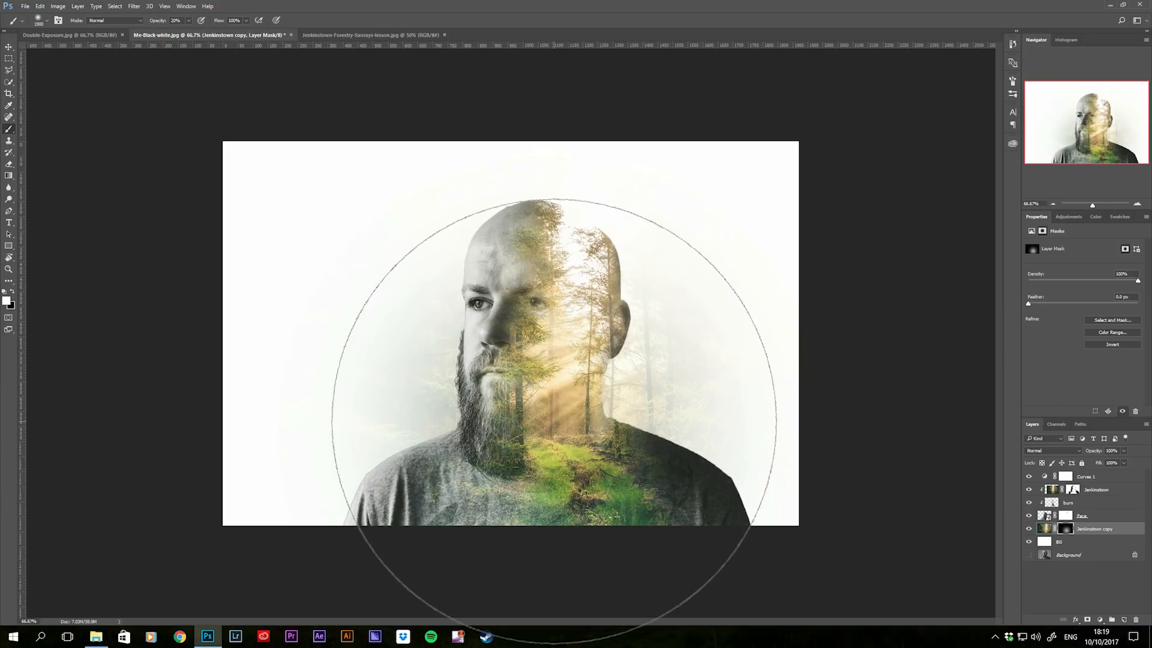
pyautogui.click(556, 418)
pyautogui.press('v')
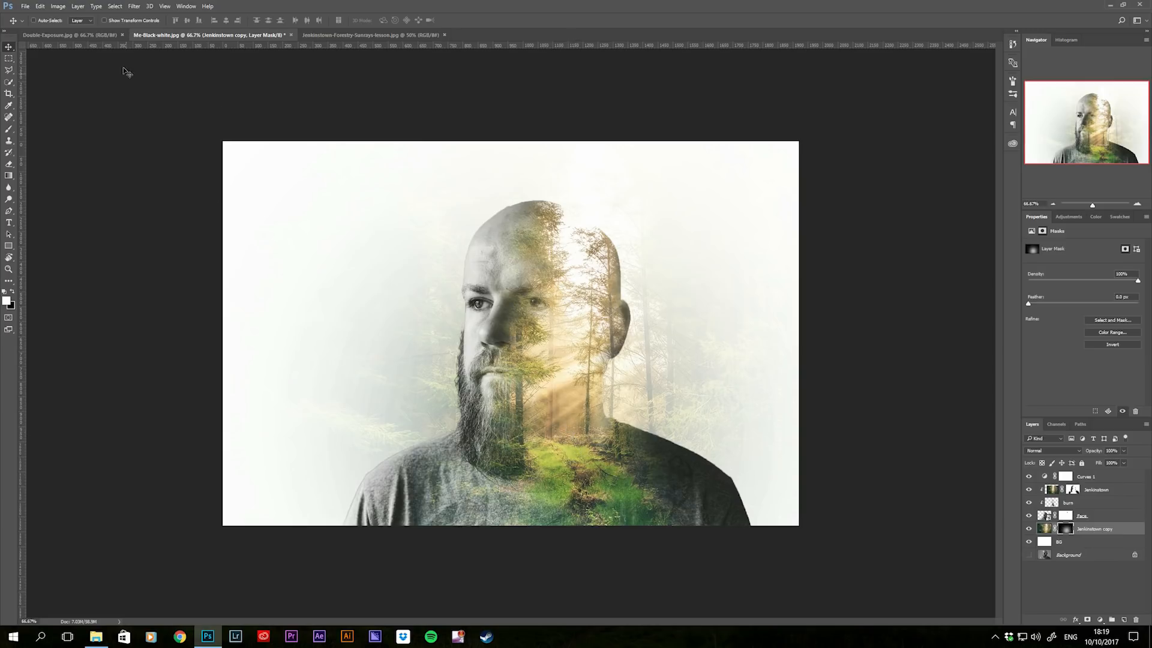
# Step: Compare the composite with Double-Exposure.jpg and crop away its top and left margins, keeping the proportions, to frame the portrait more tightly
pyautogui.click(100, 35)
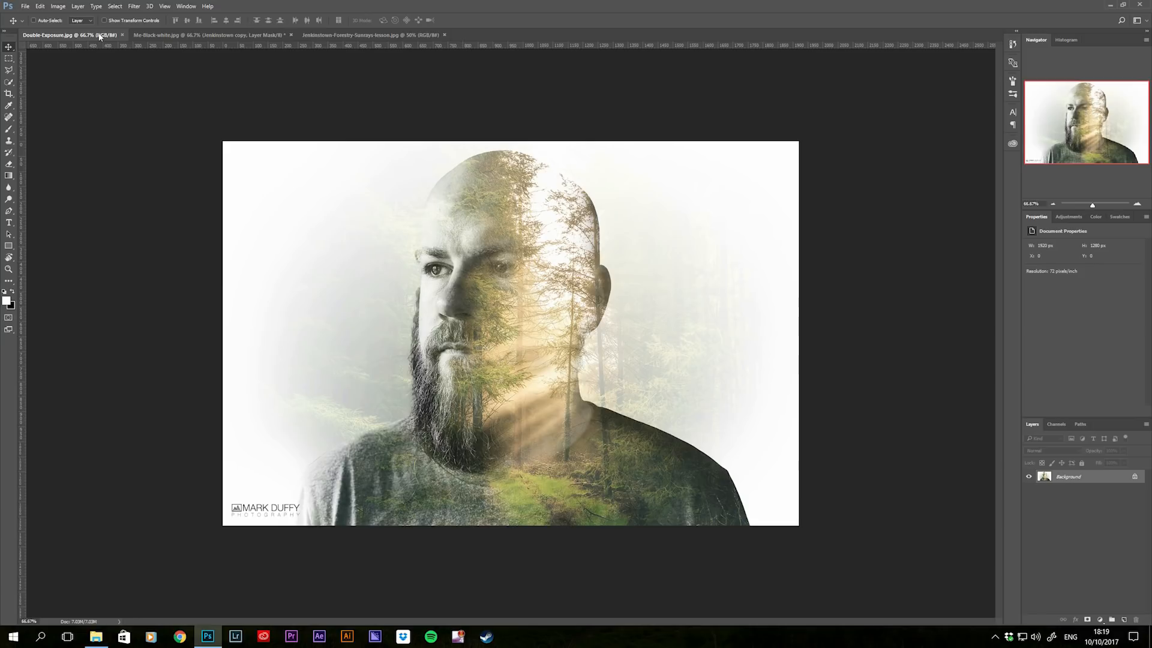
pyautogui.click(261, 36)
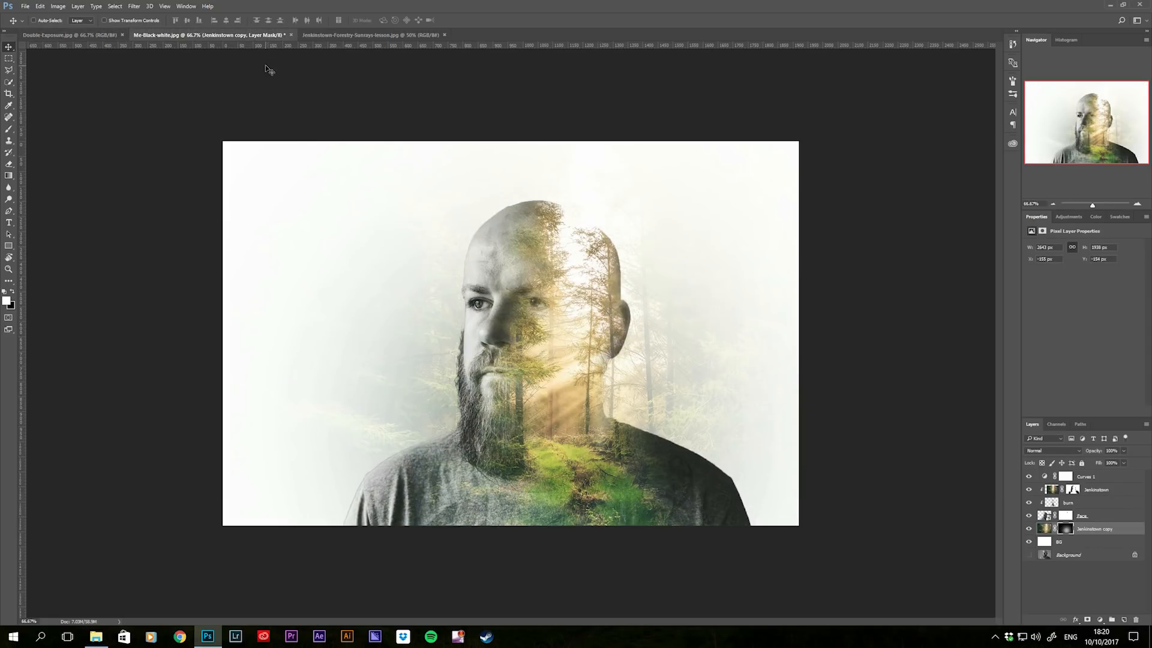
pyautogui.press('c')
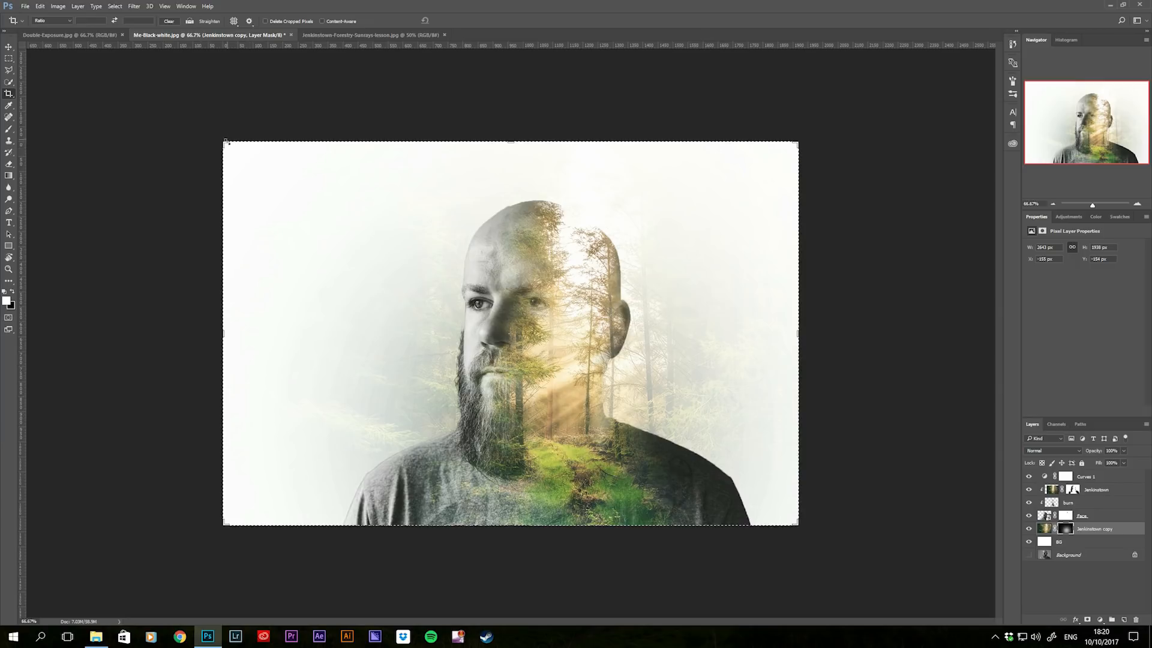
pyautogui.moveTo(226, 143); pyautogui.dragTo(253, 157)
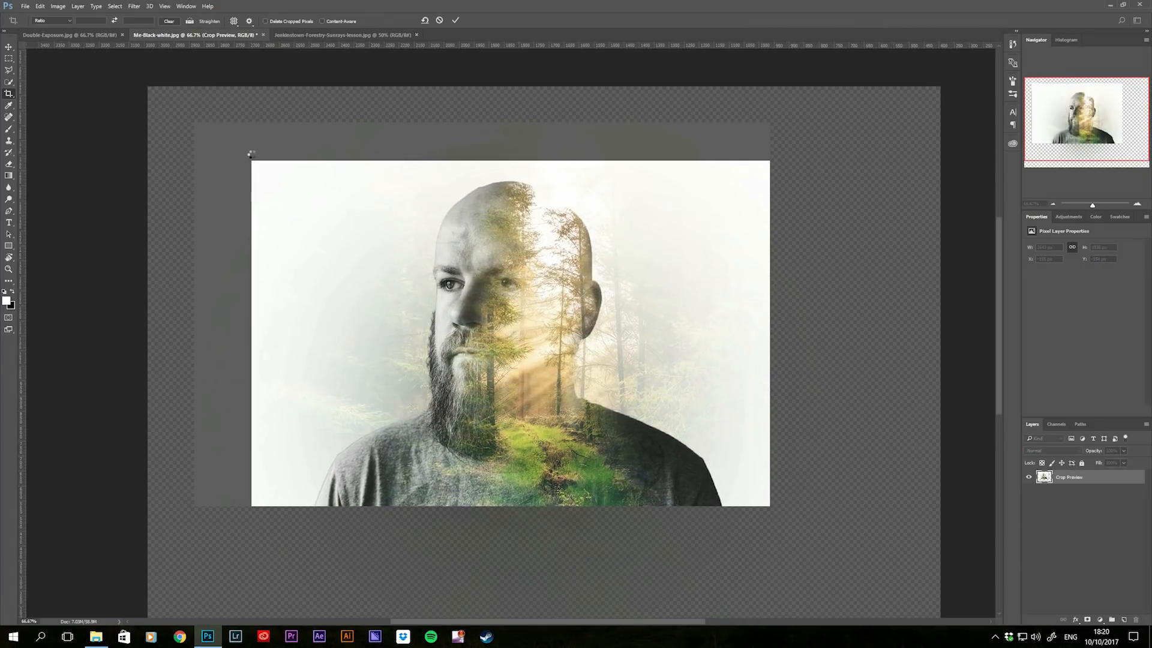
pyautogui.press('Return')
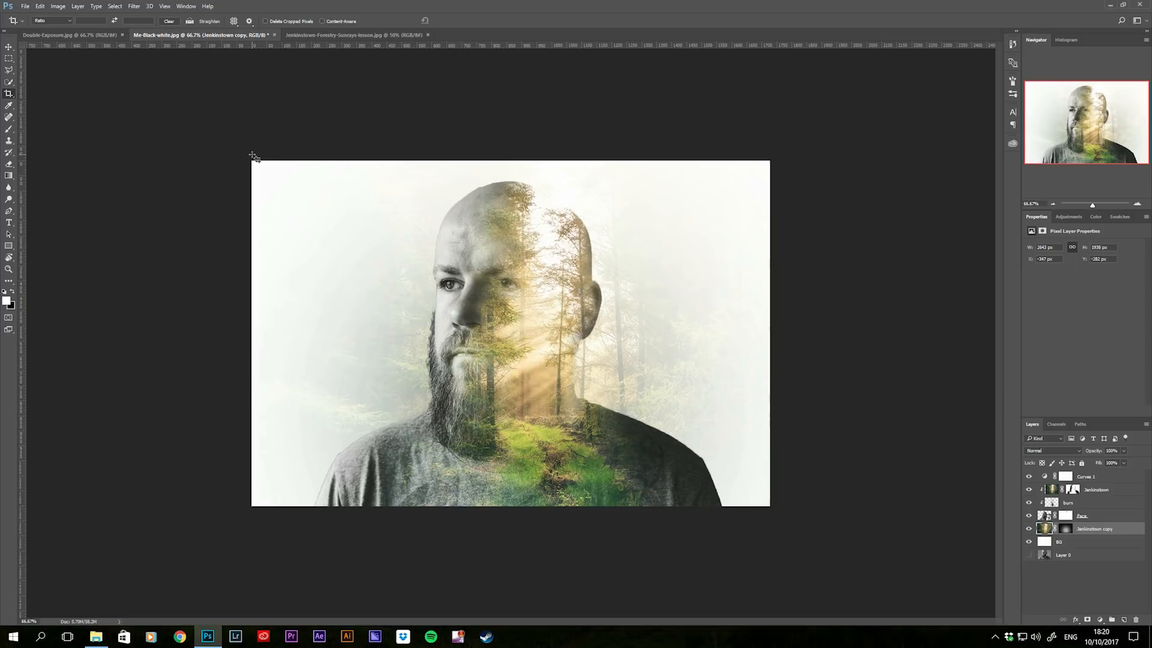